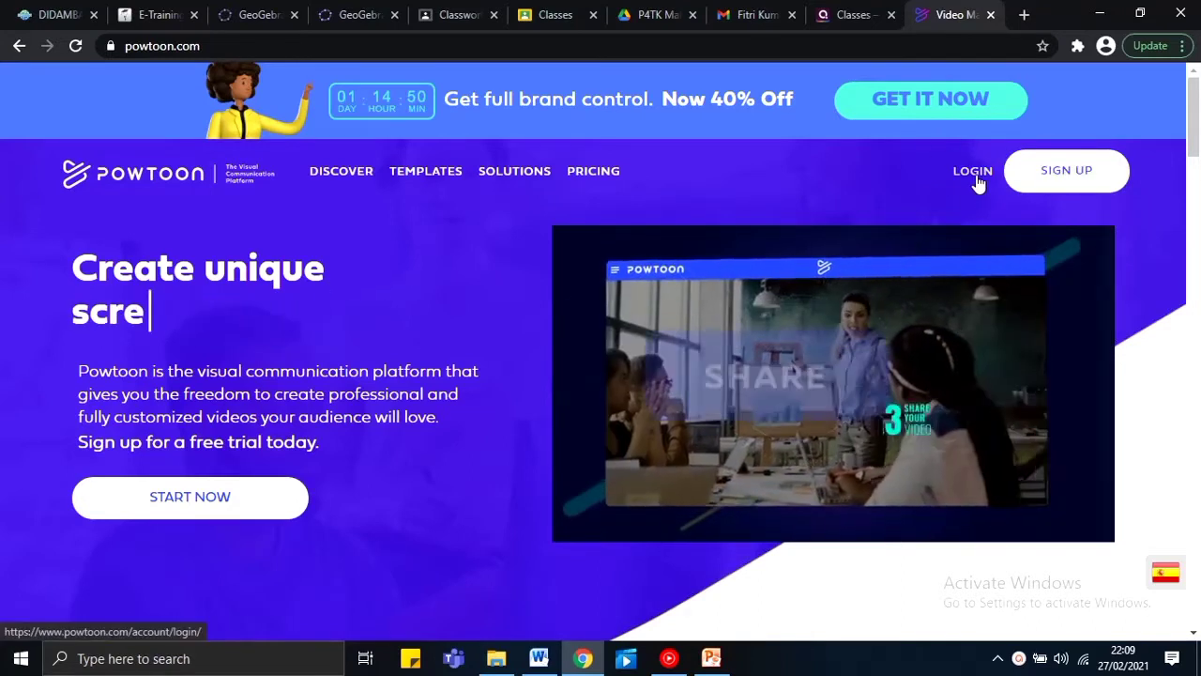
# Log in to Powtoon through Google sign-in, choosing the account to use from the account list.
pyautogui.click(976, 179)
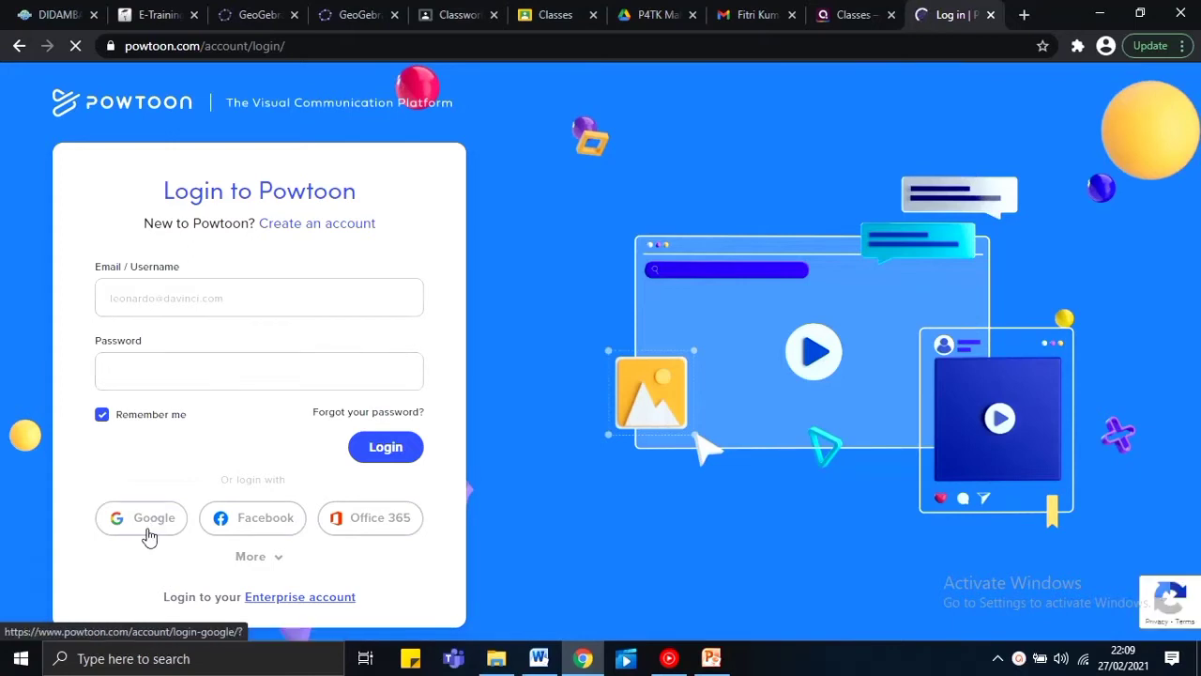
pyautogui.click(358, 528)
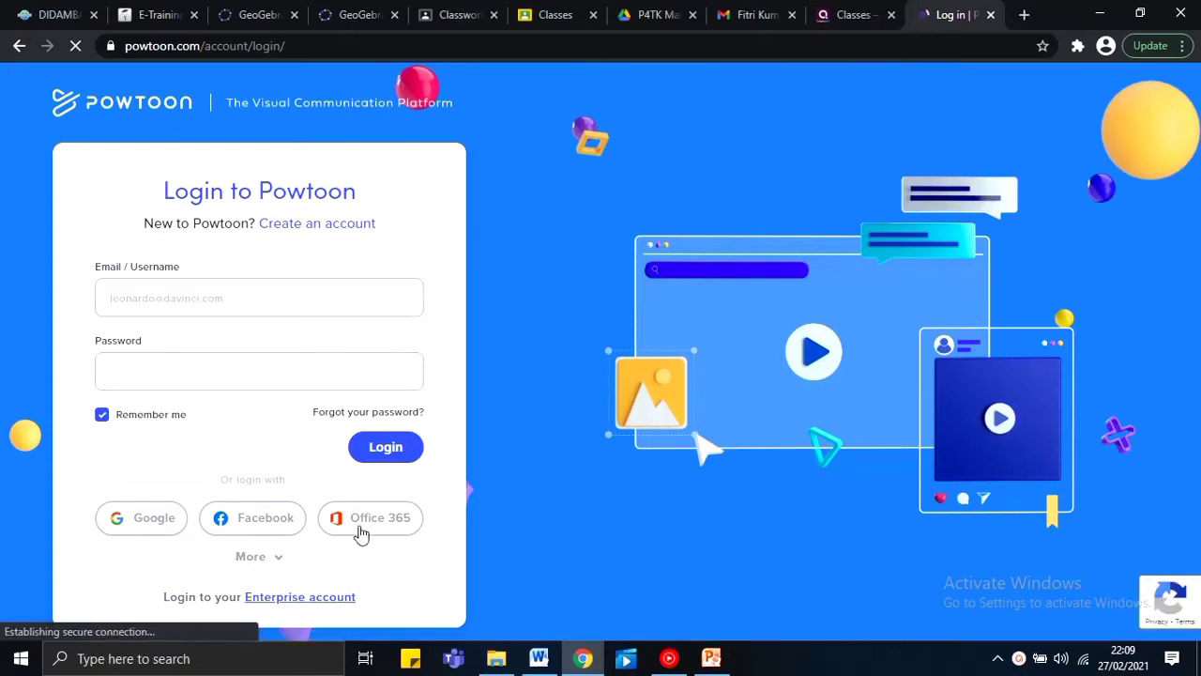
pyautogui.click(152, 536)
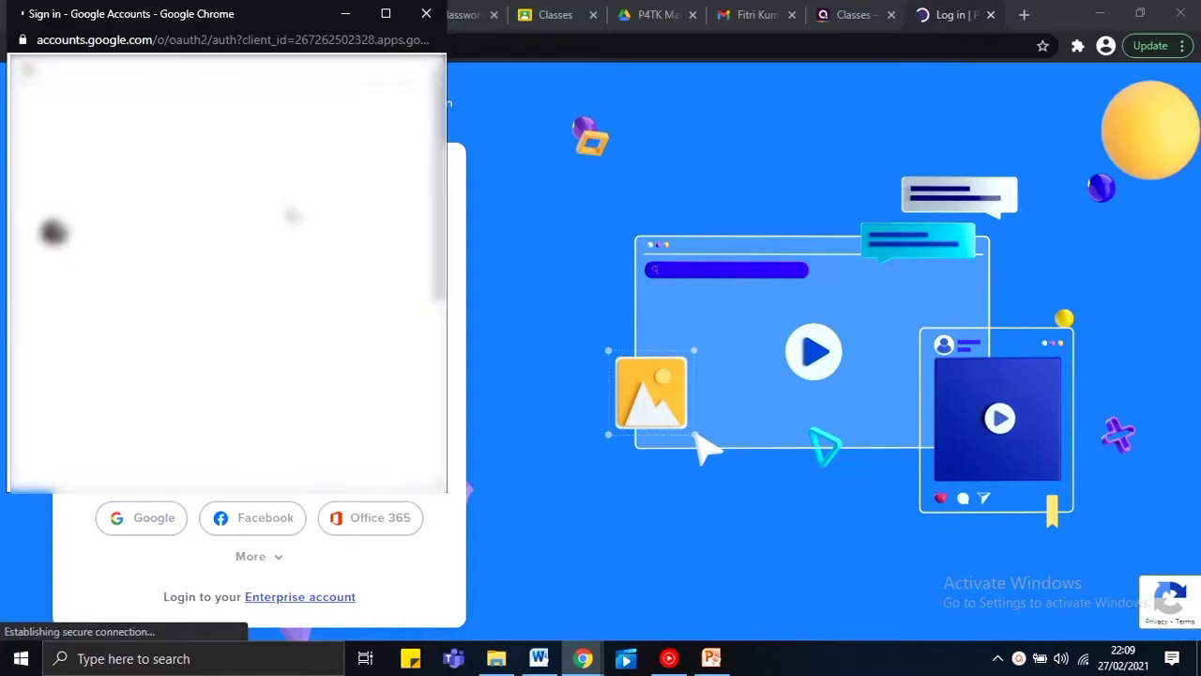
pyautogui.scroll(-3, 313, 267)
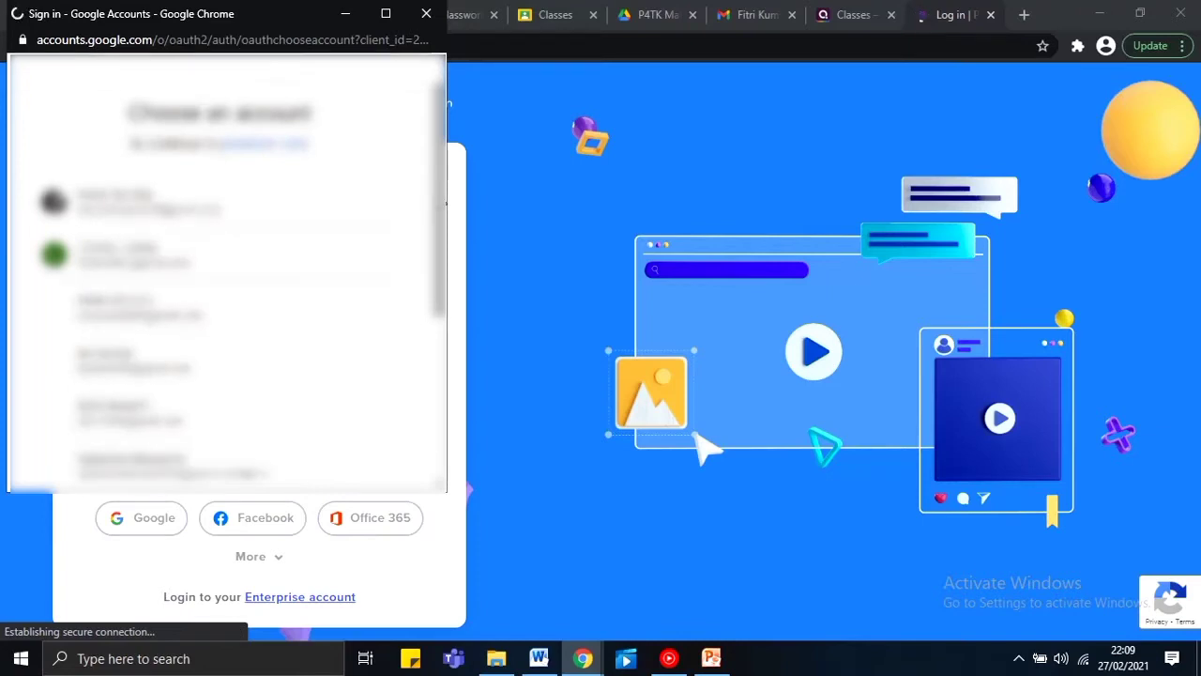
pyautogui.scroll(3, 280, 192)
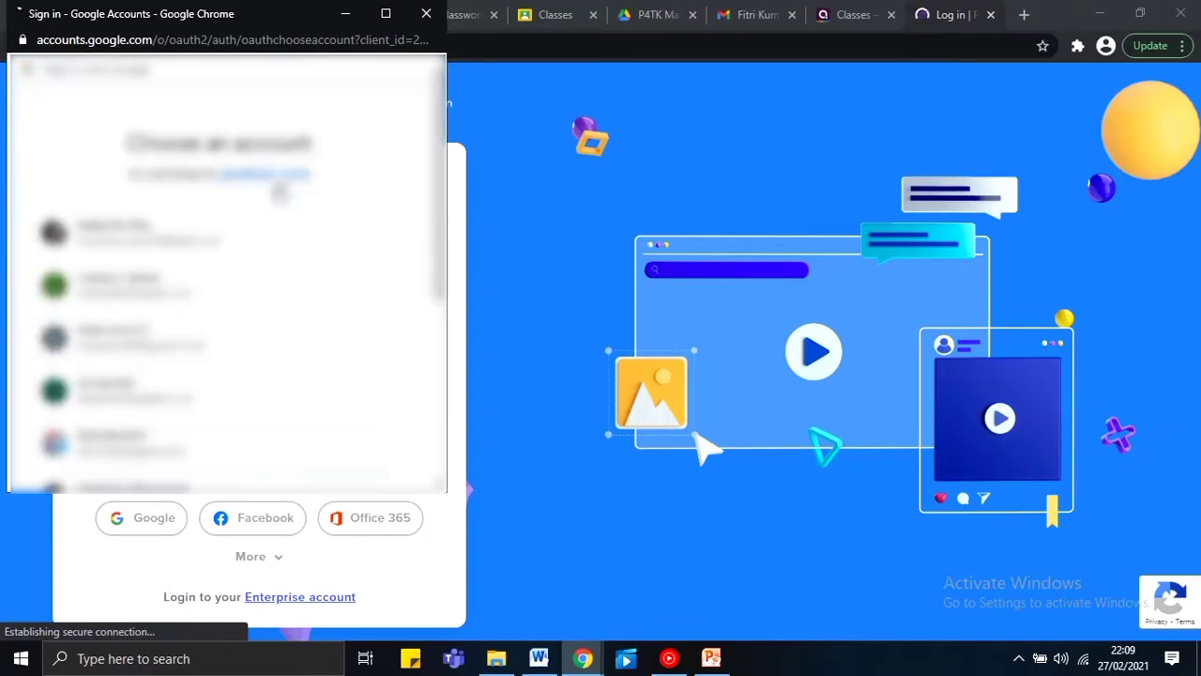
pyautogui.click(173, 489)
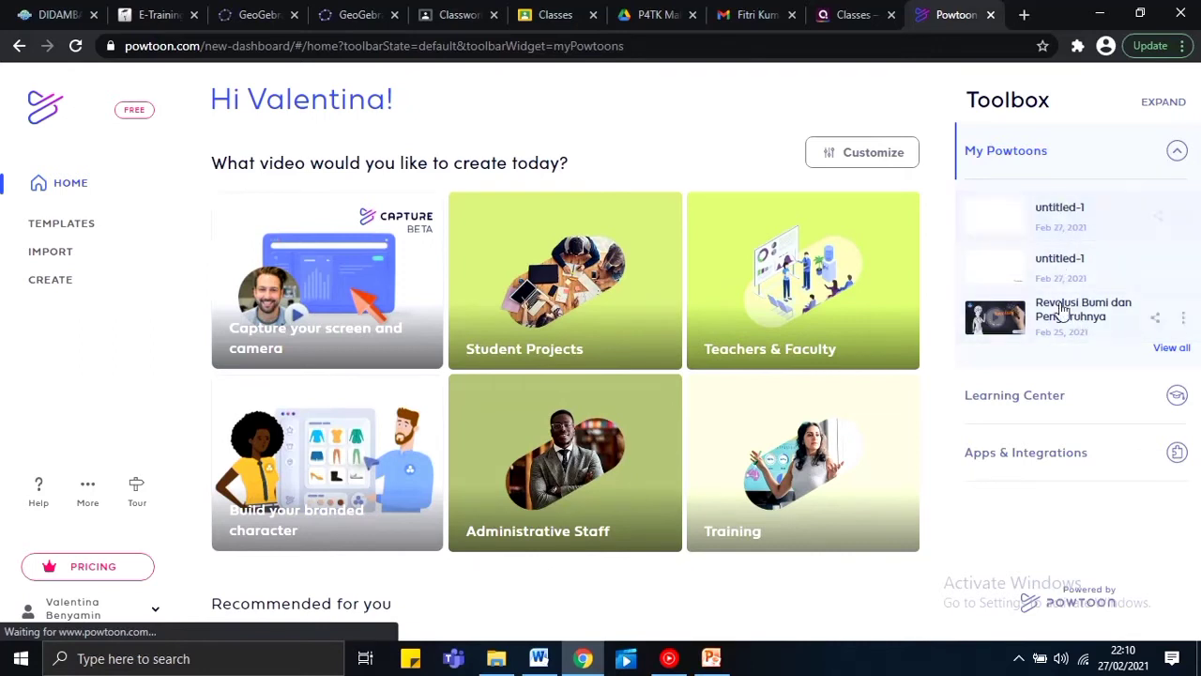
# Create a new blank video in the Horizontal 16:9 format.
pyautogui.click(52, 284)
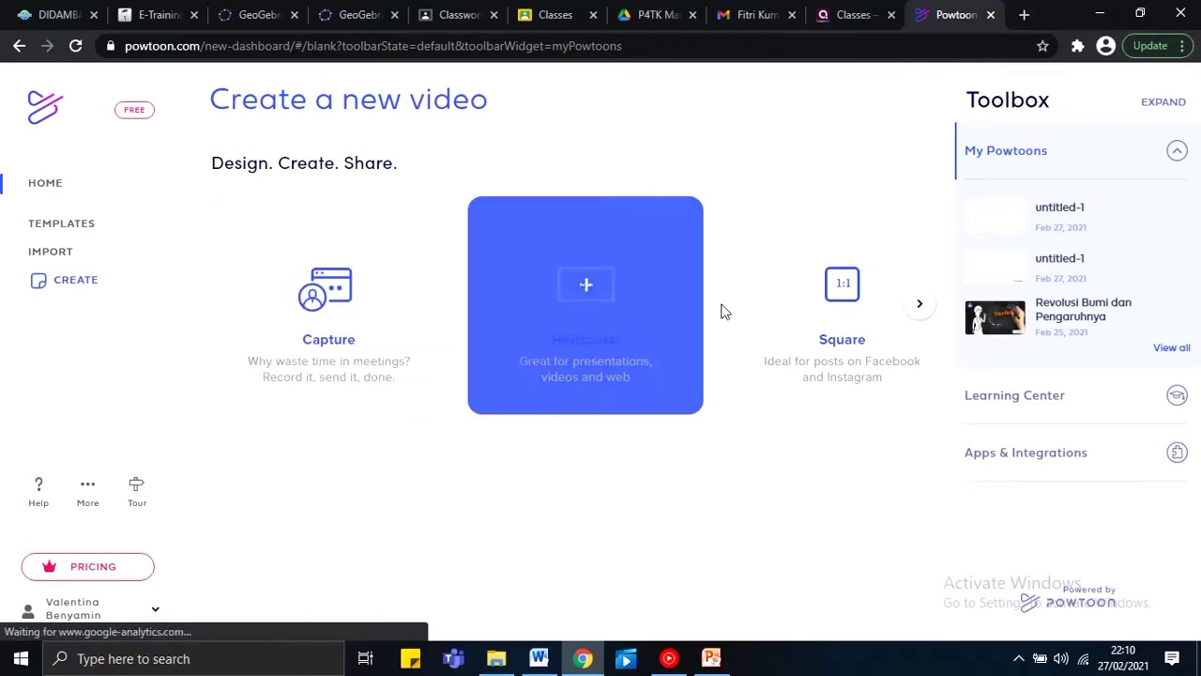
pyautogui.click(920, 305)
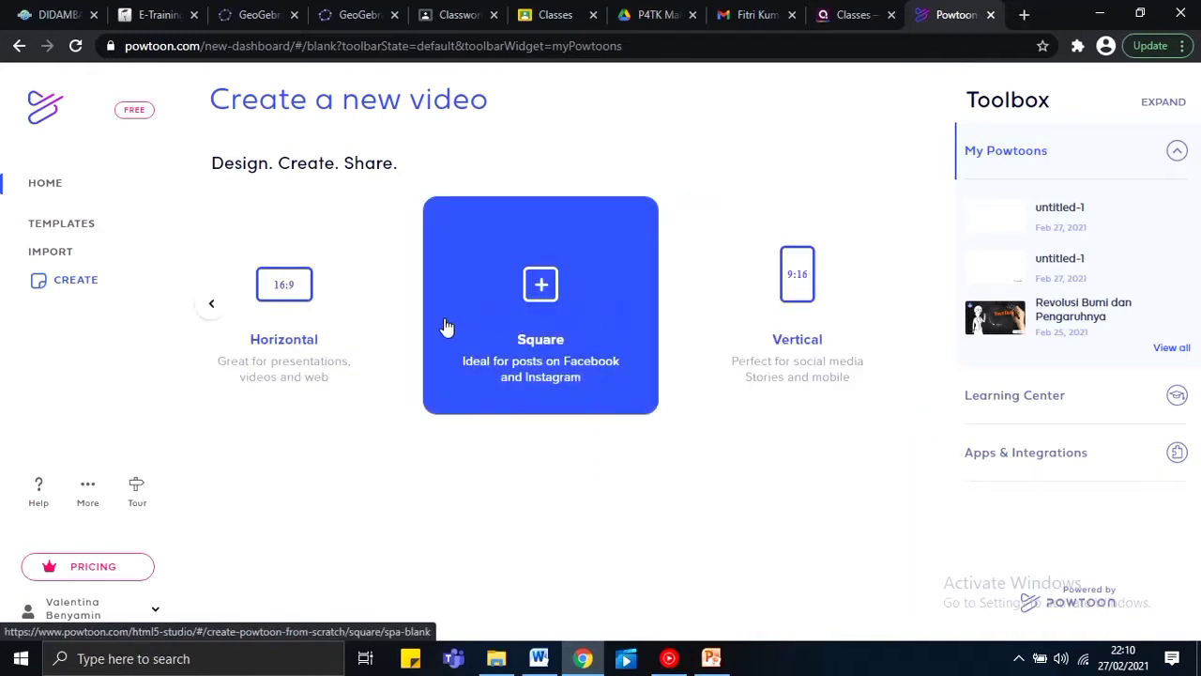
pyautogui.click(325, 331)
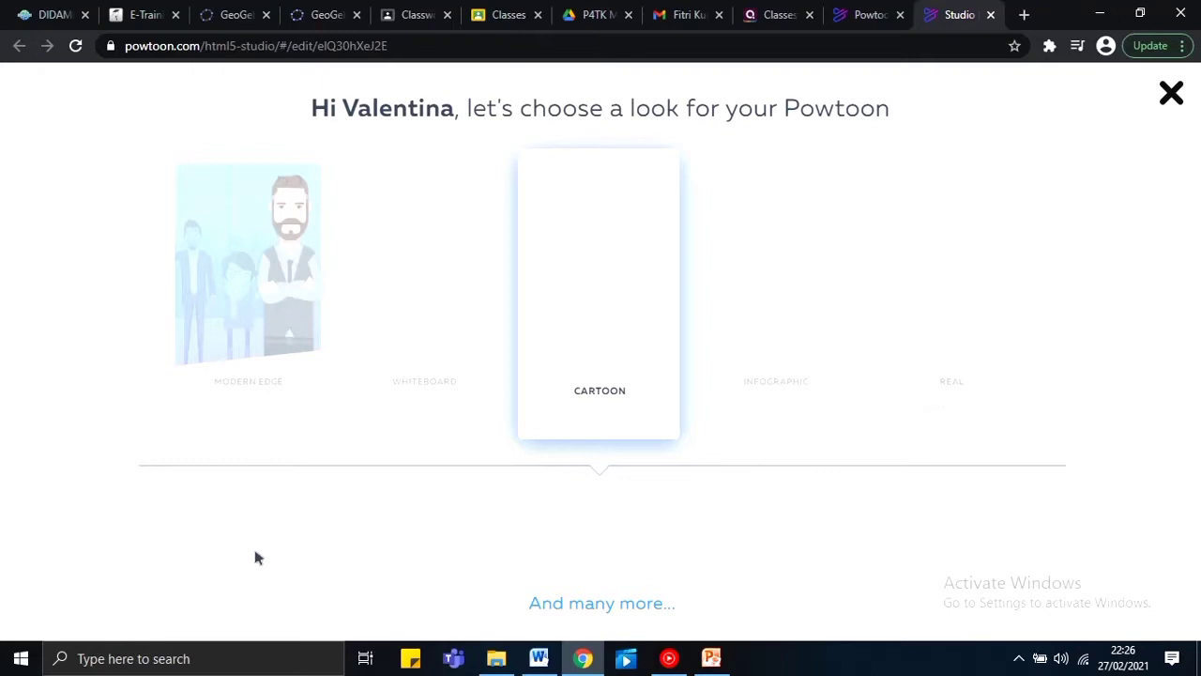
# Compare the Modern Edge, Whiteboard, Cartoon, Infographic and Real looks, and choose Whiteboard for the new Powtoon.
pyautogui.click(236, 395)
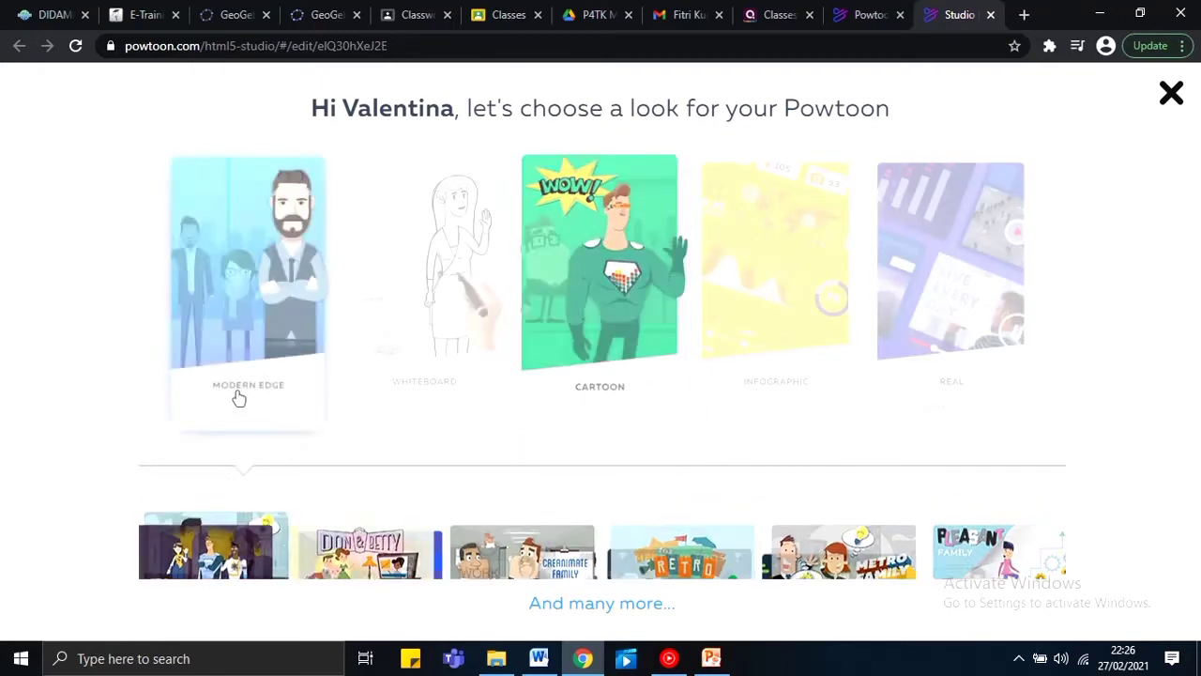
pyautogui.click(389, 350)
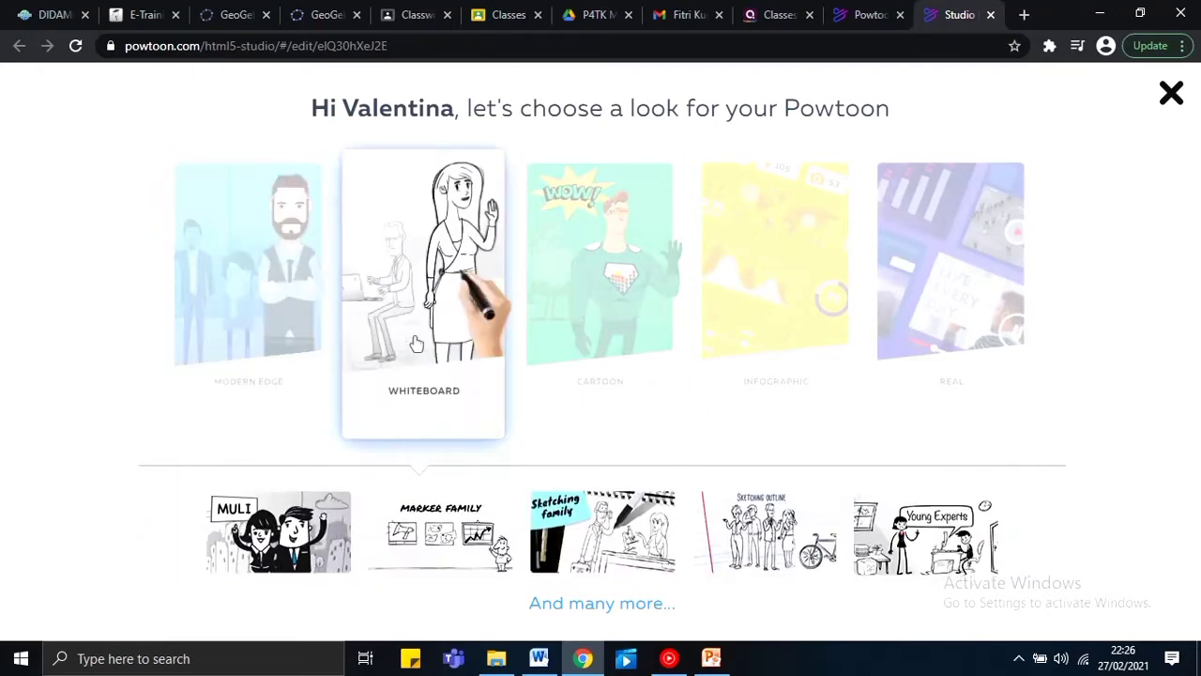
pyautogui.click(647, 342)
pyautogui.click(779, 352)
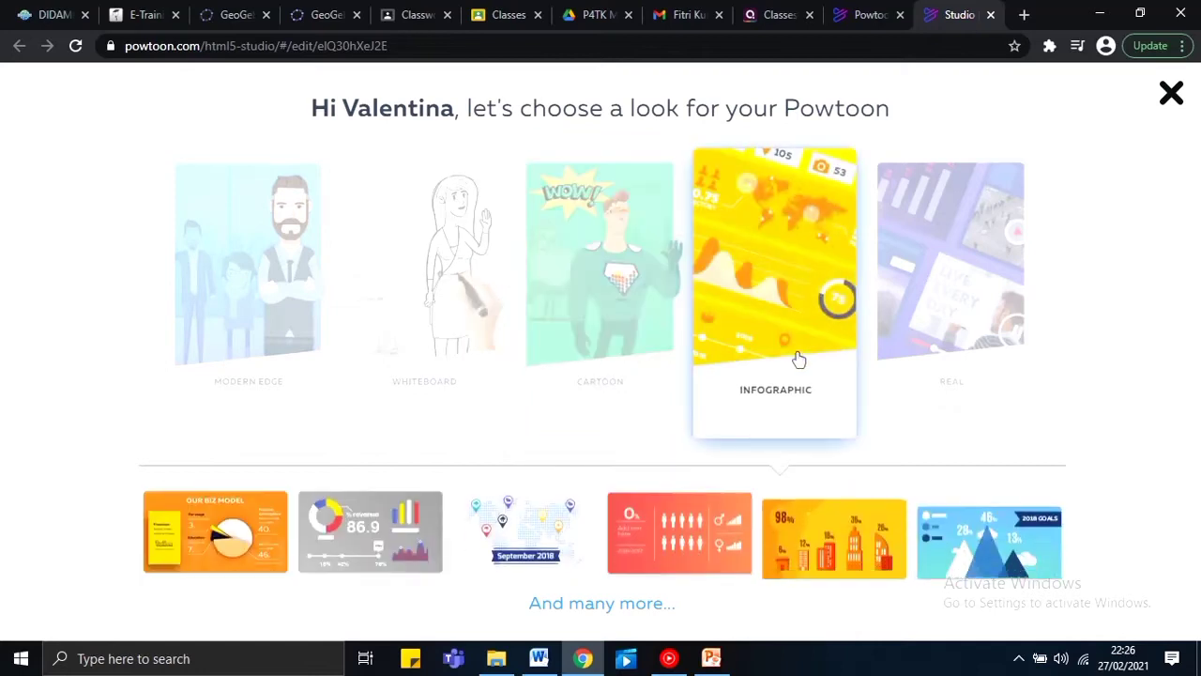
pyautogui.click(944, 354)
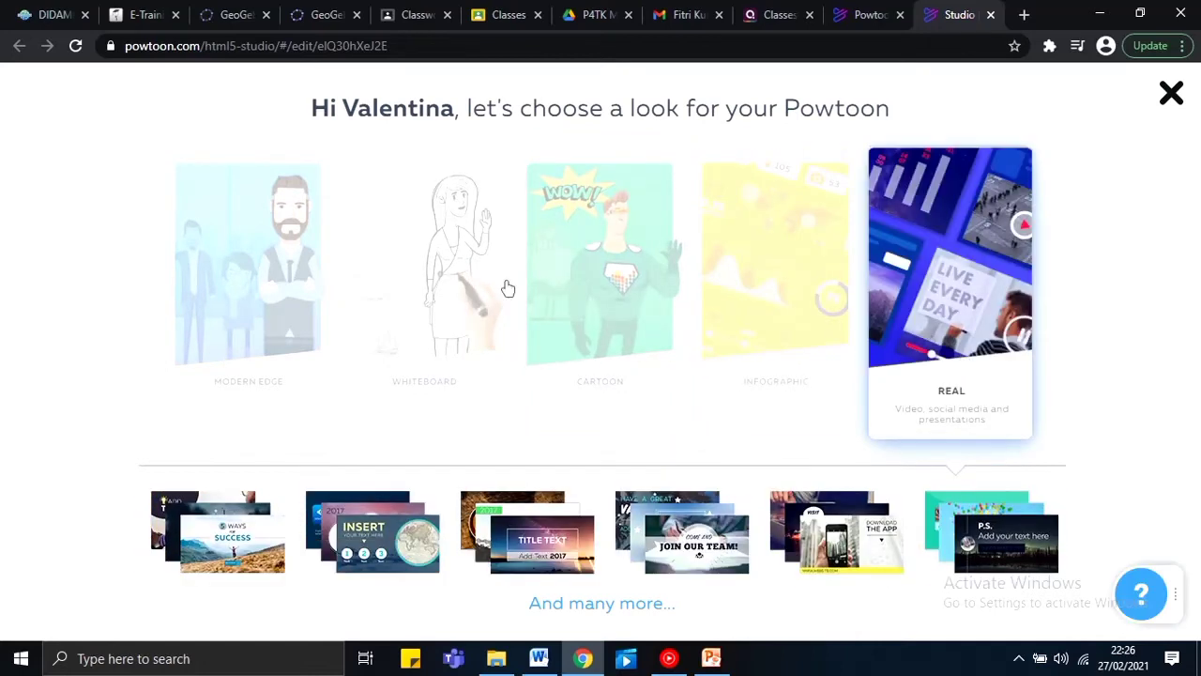
pyautogui.click(507, 288)
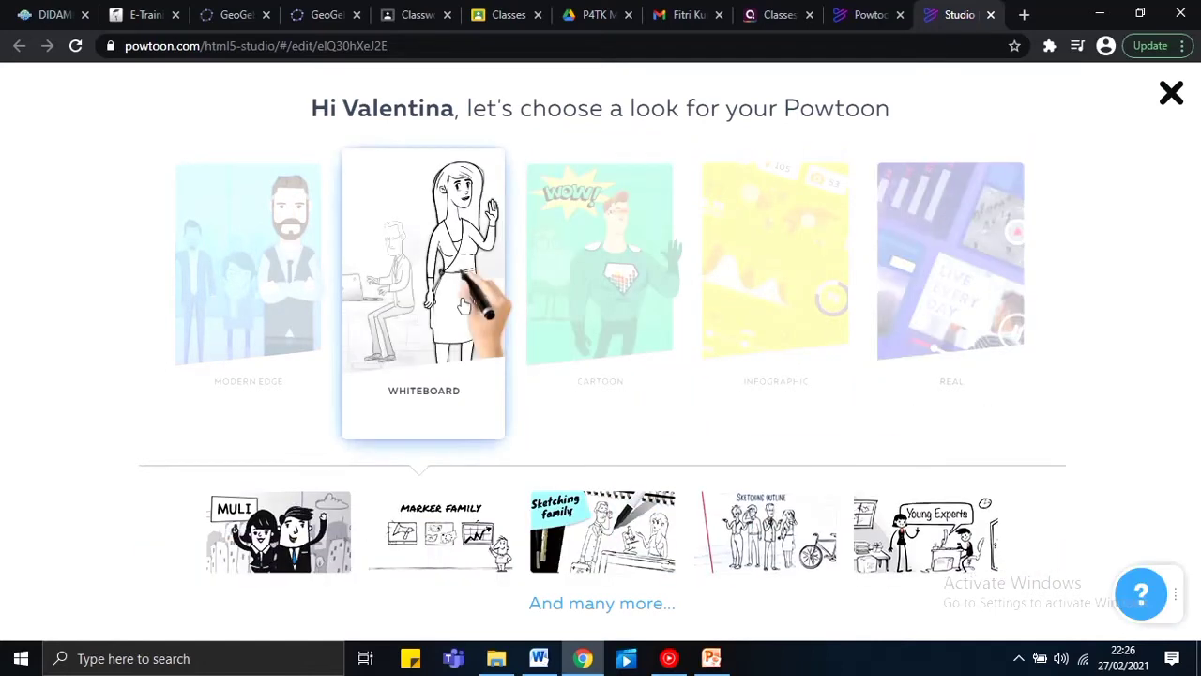
pyautogui.click(463, 306)
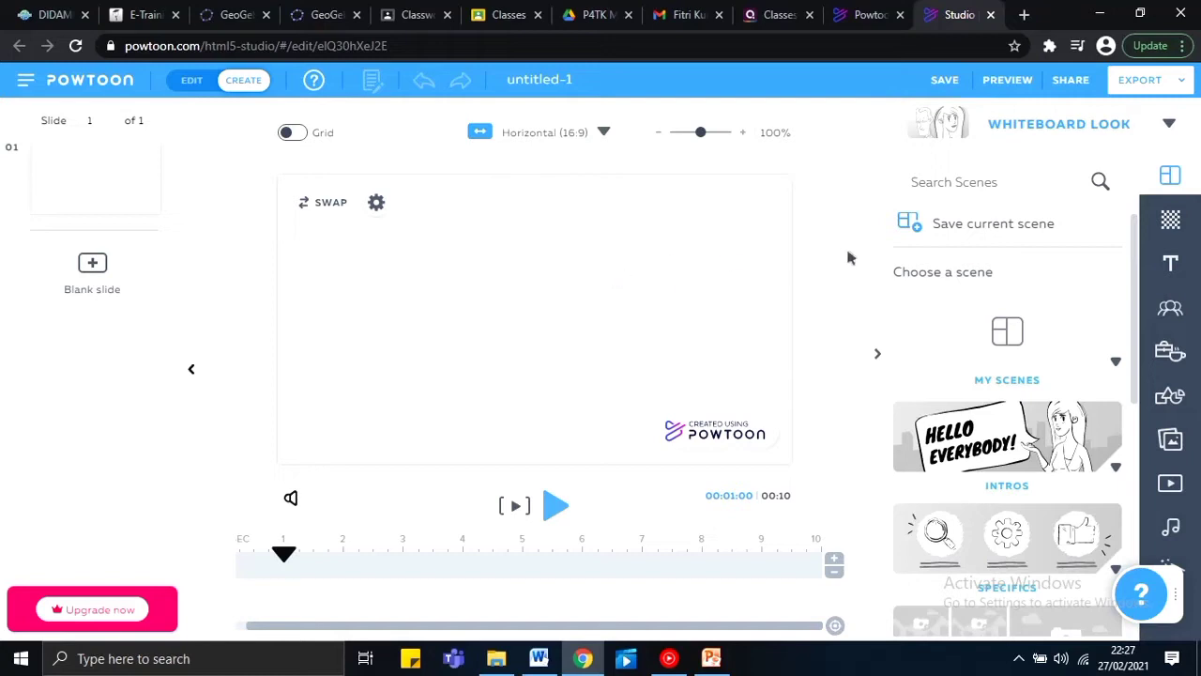
# Look through the asset libraries for backgrounds, text, characters, props, shapes, images, videos, sound and specials.
pyautogui.click(1171, 221)
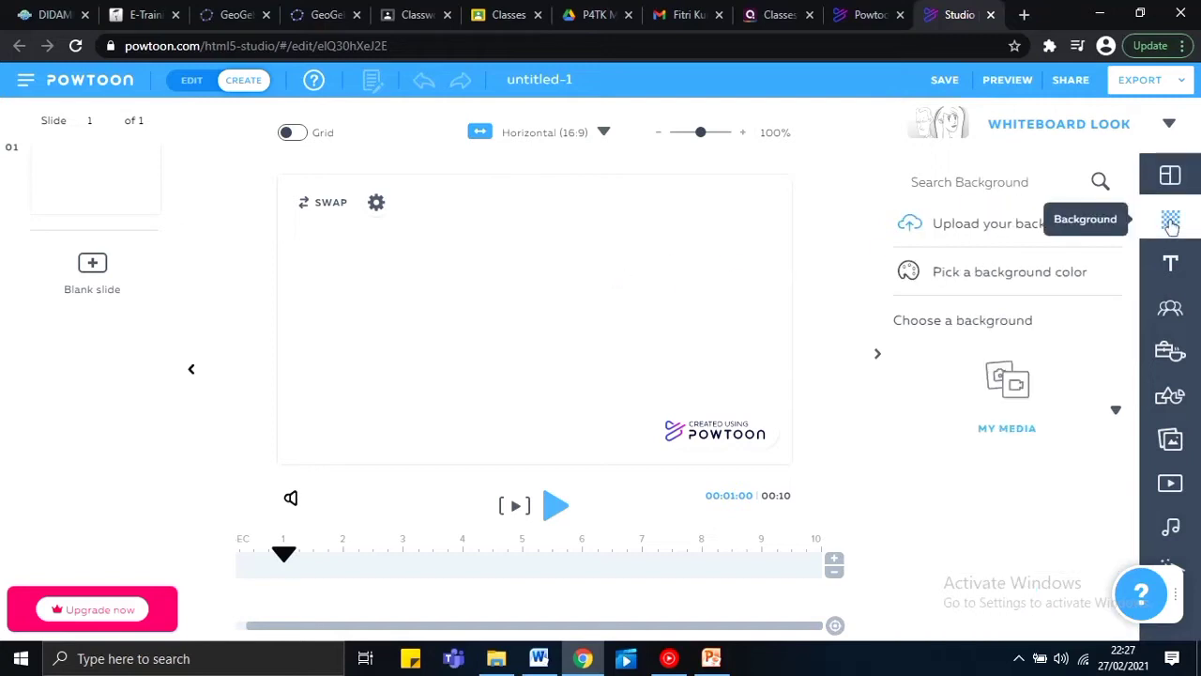
pyautogui.click(1173, 266)
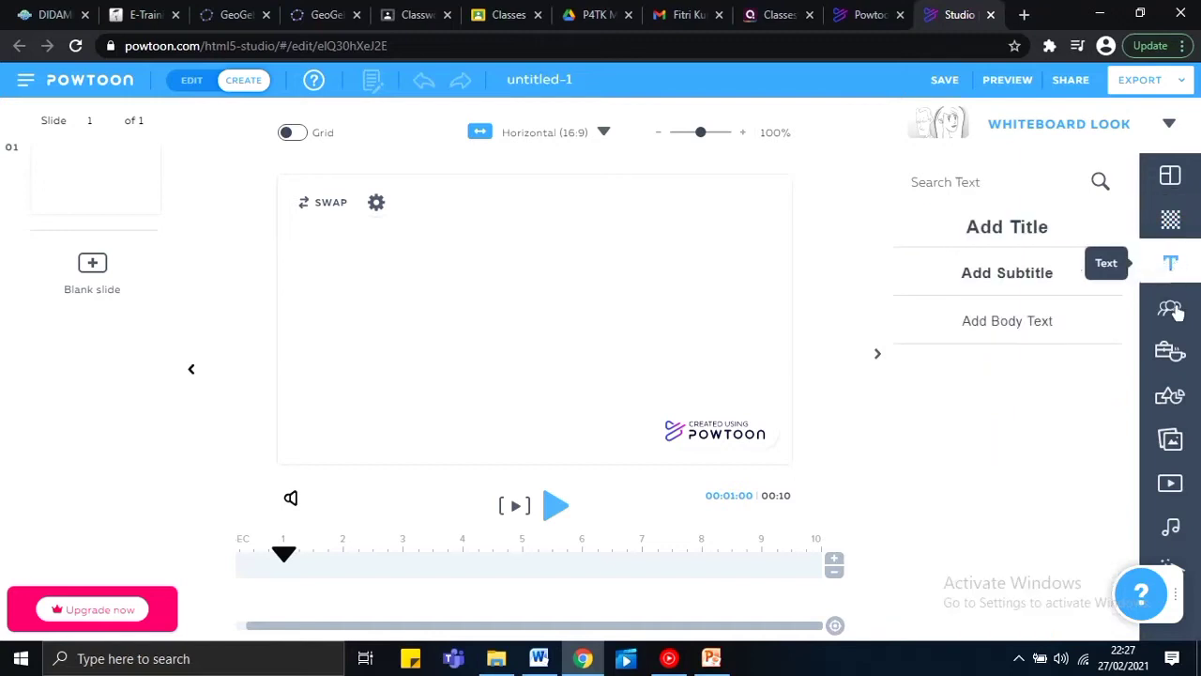
pyautogui.click(1175, 314)
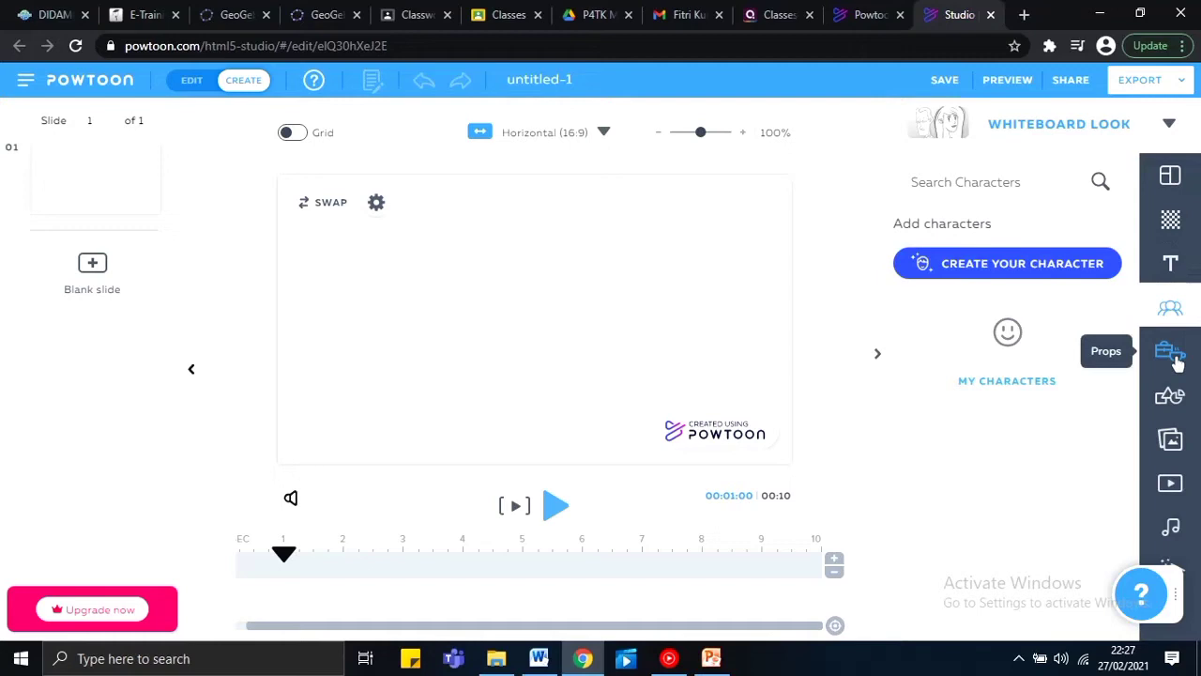
pyautogui.click(1174, 355)
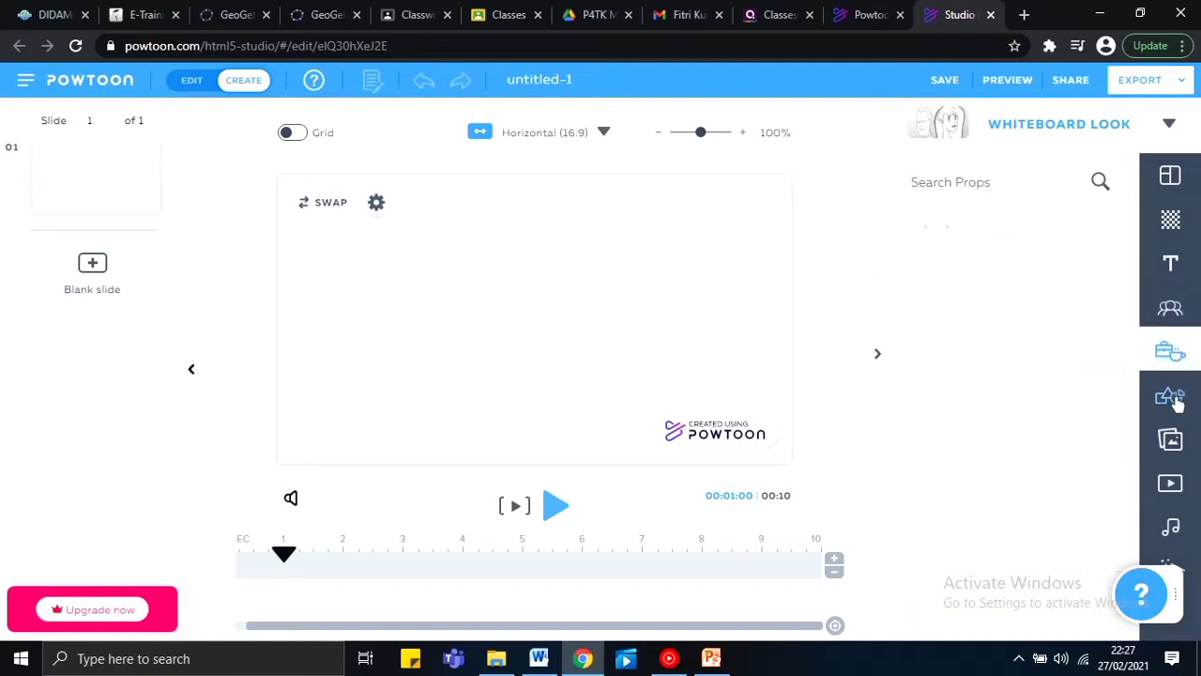
pyautogui.click(1175, 398)
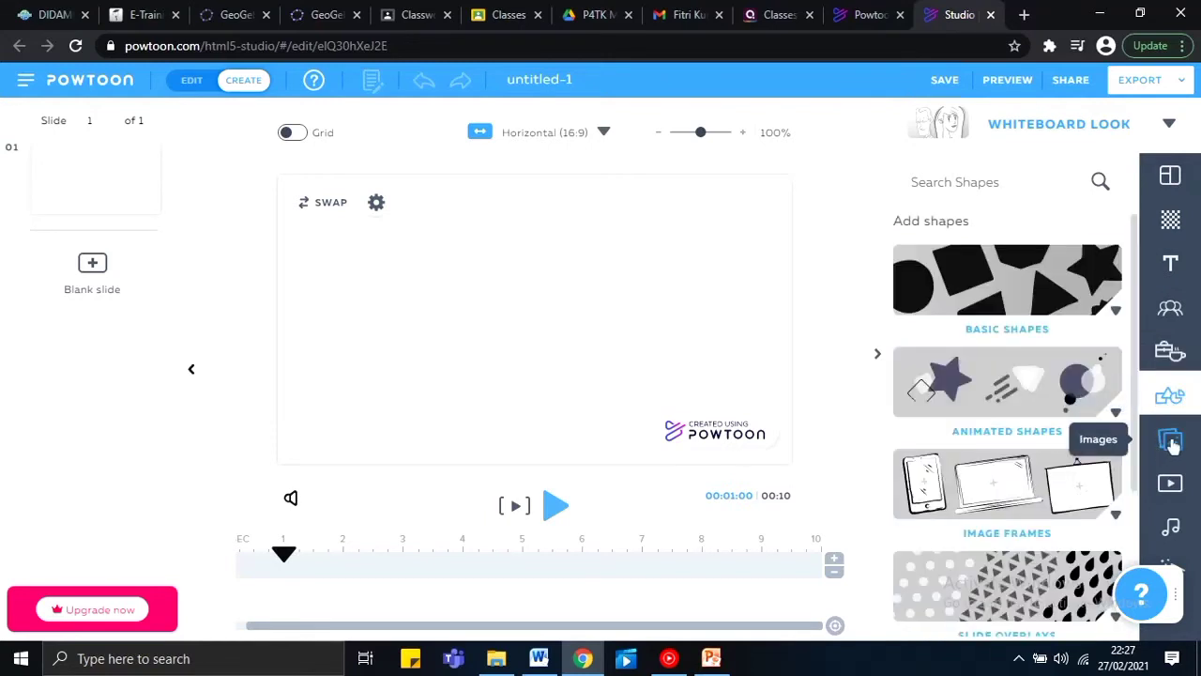
pyautogui.click(1171, 443)
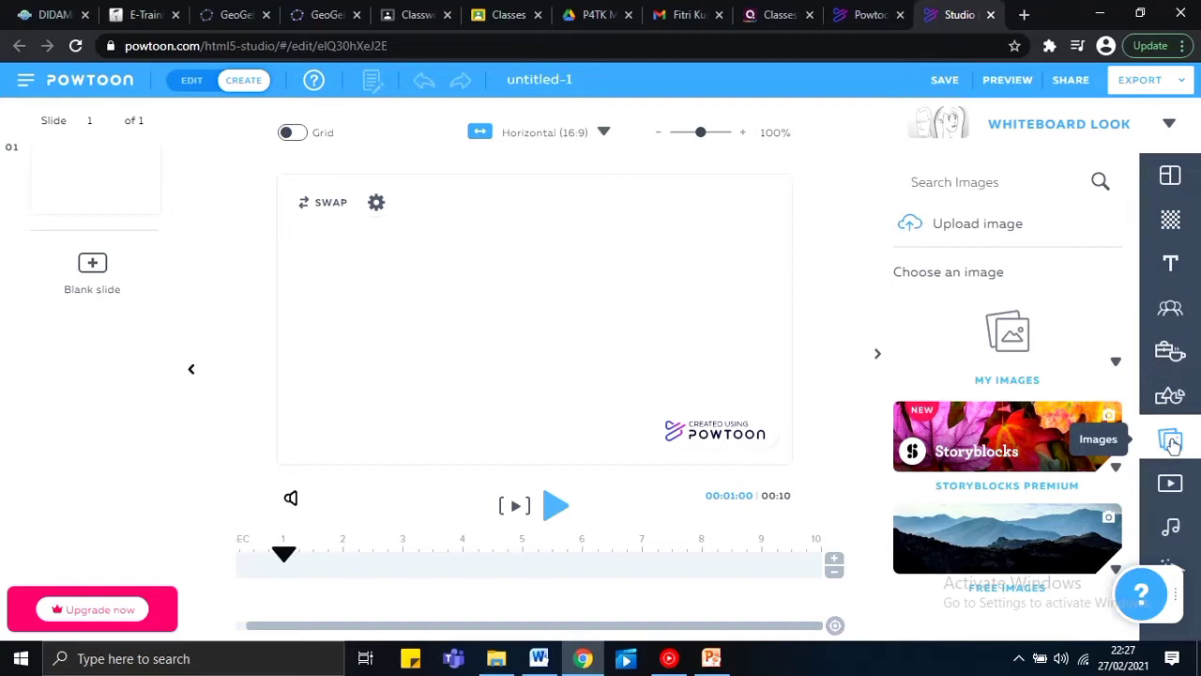
pyautogui.click(1172, 484)
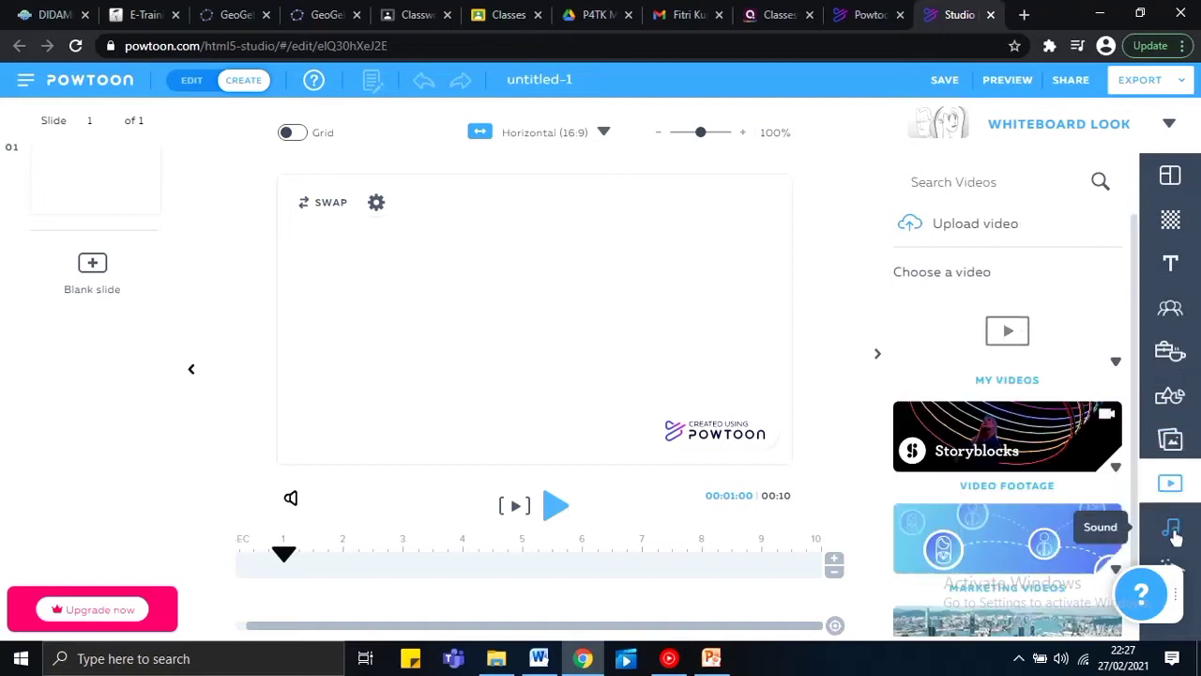
pyautogui.click(1174, 531)
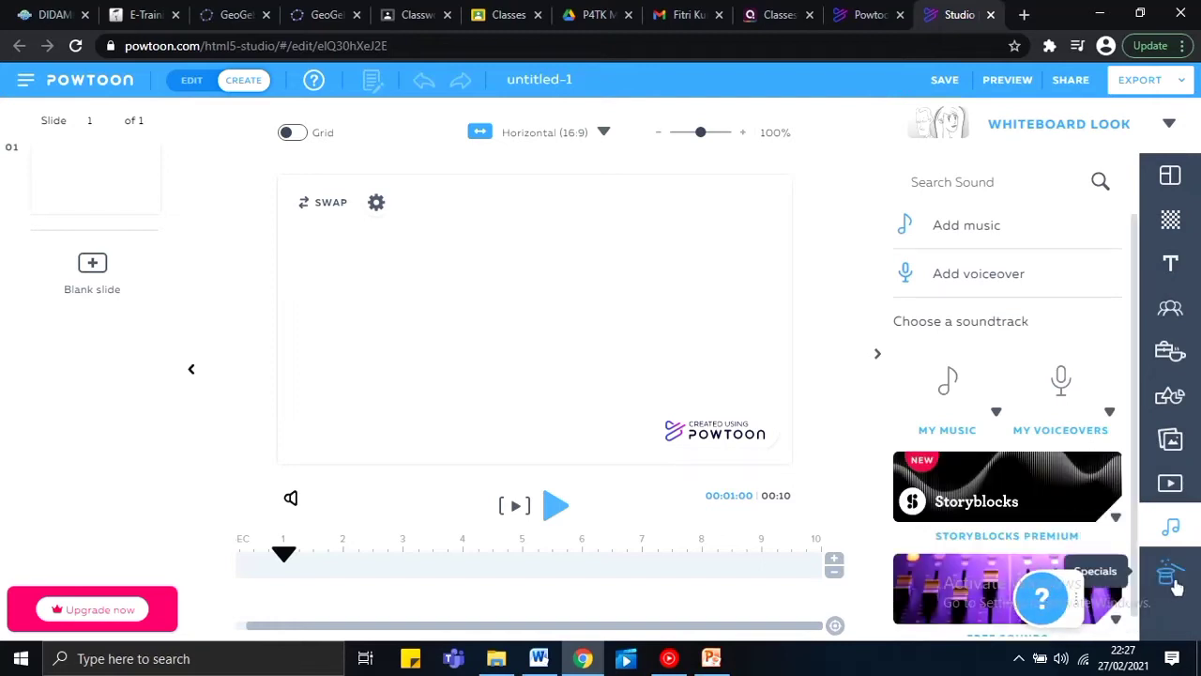
pyautogui.click(1173, 578)
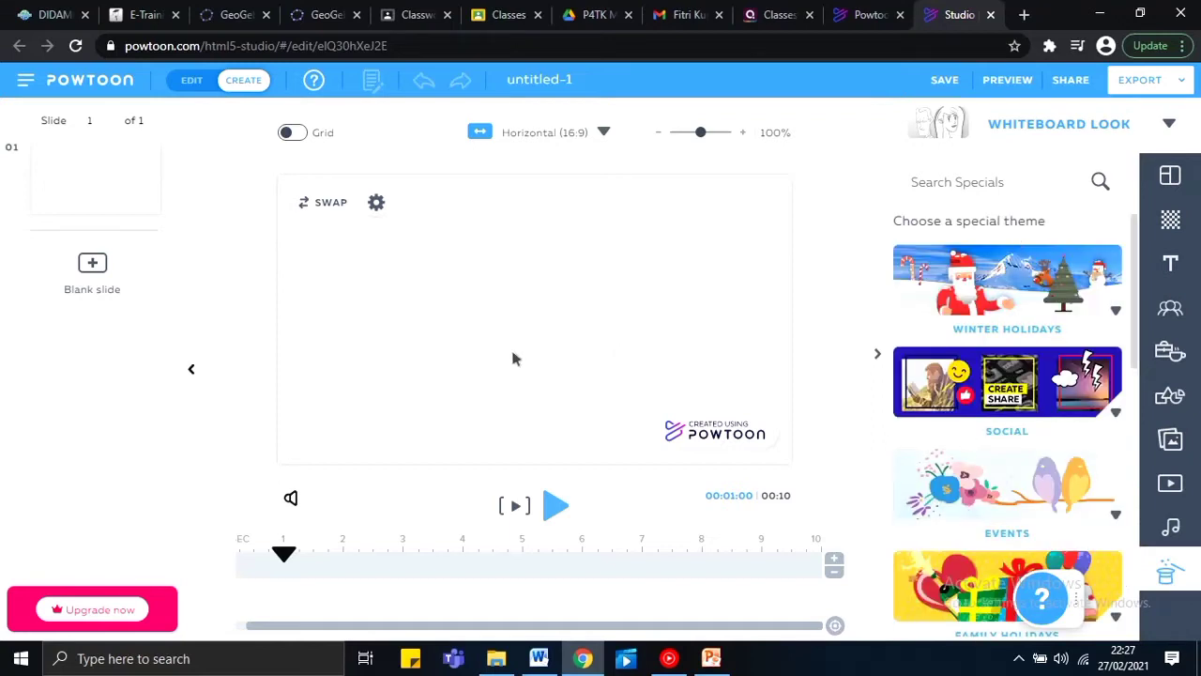
# Check the opening slide's text in the Word storyline document, and add a title text box to the Powtoon slide.
pyautogui.click(538, 657)
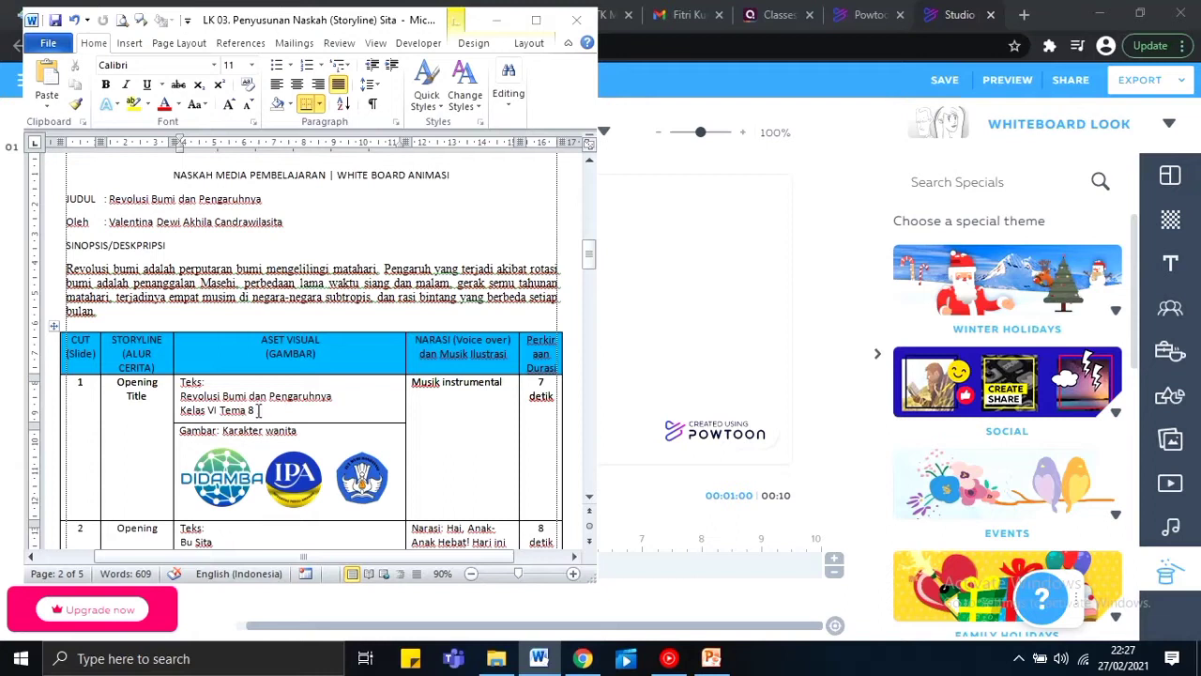
pyautogui.click(642, 306)
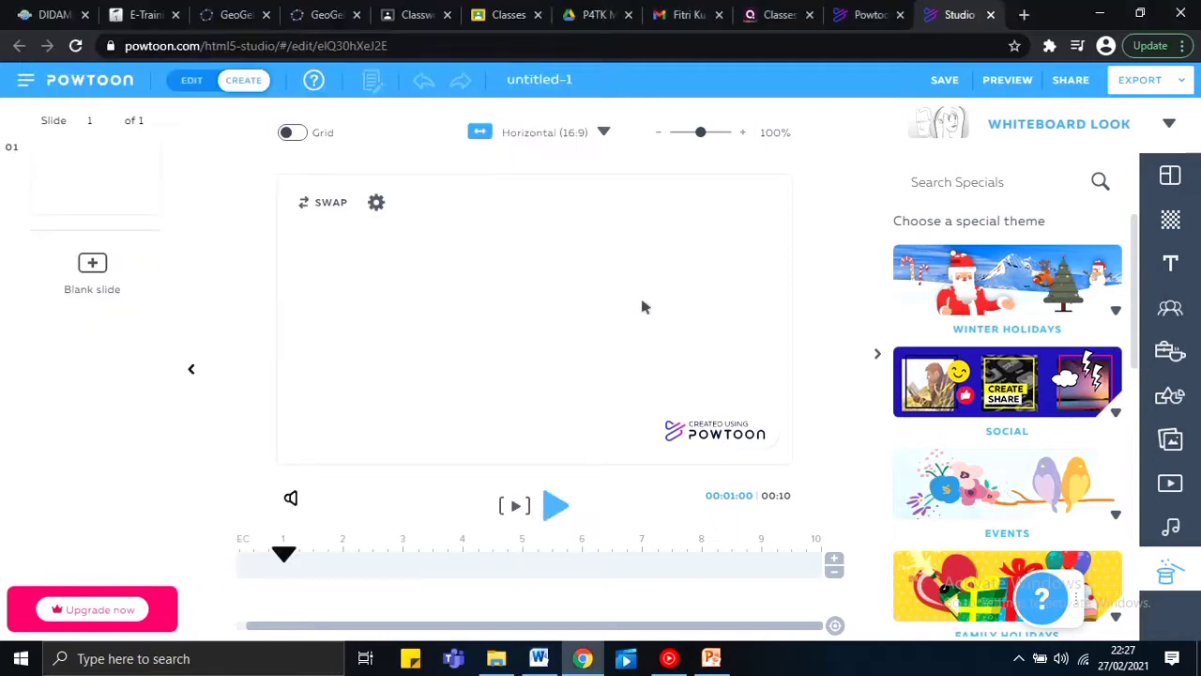
pyautogui.click(1168, 272)
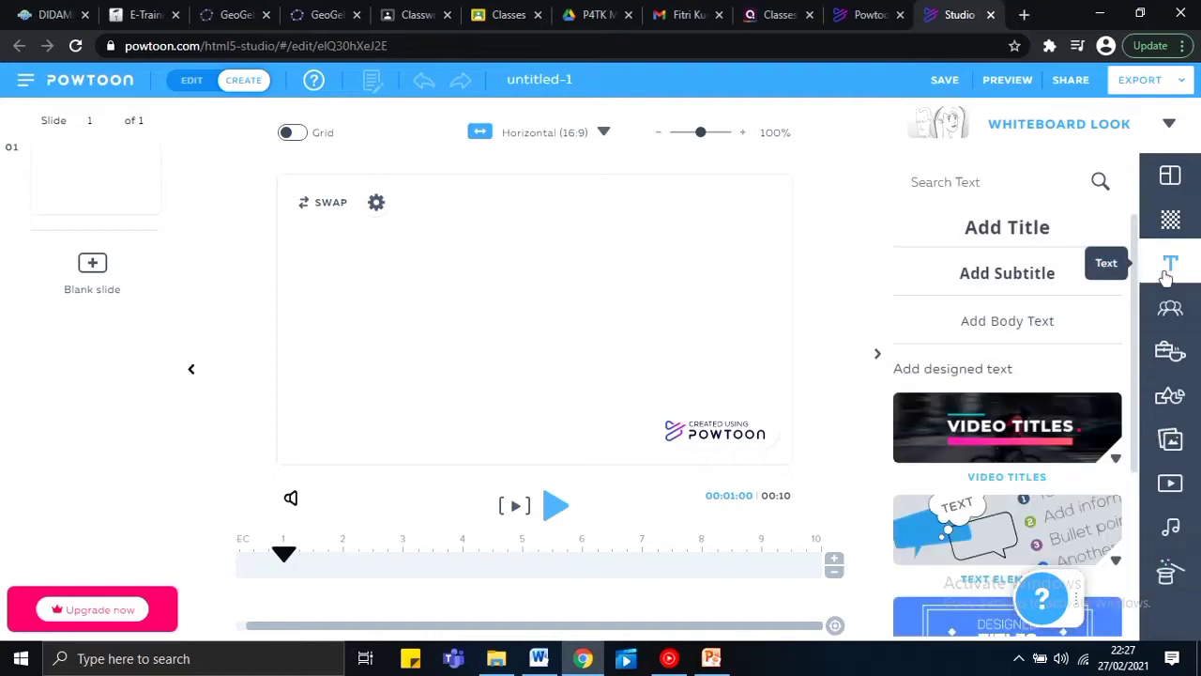
pyautogui.click(1052, 246)
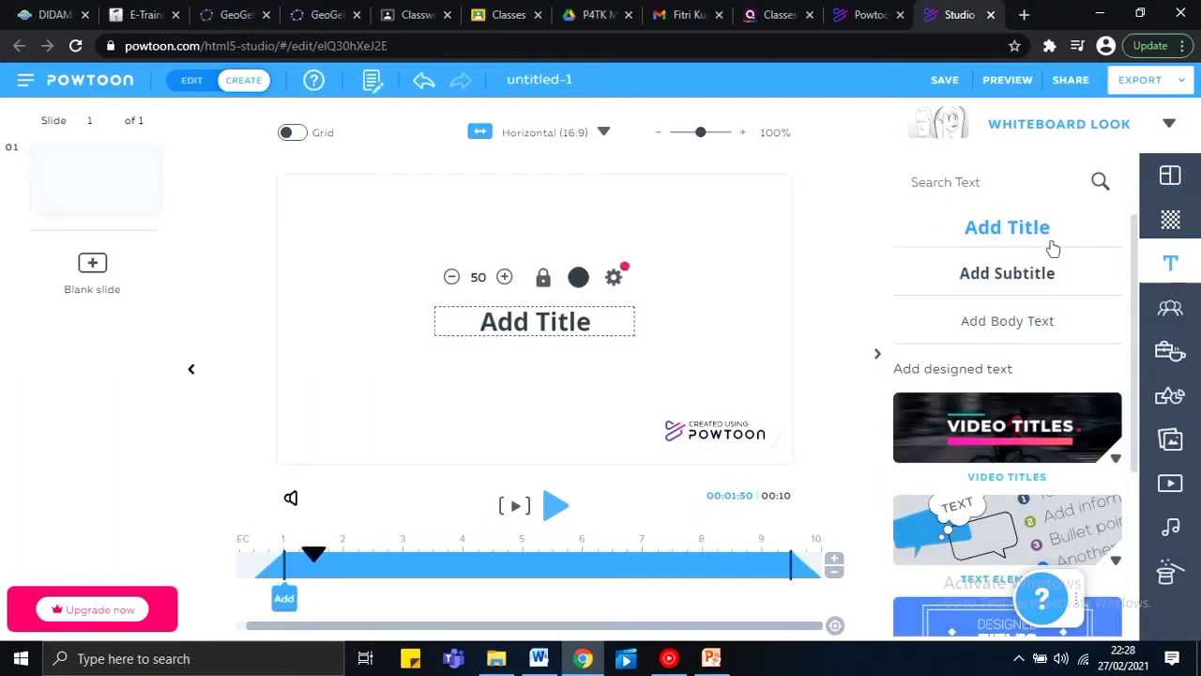
# Replace the title's placeholder text with "Revolusi Bumi dan Pengaruhnya".
pyautogui.click(597, 322)
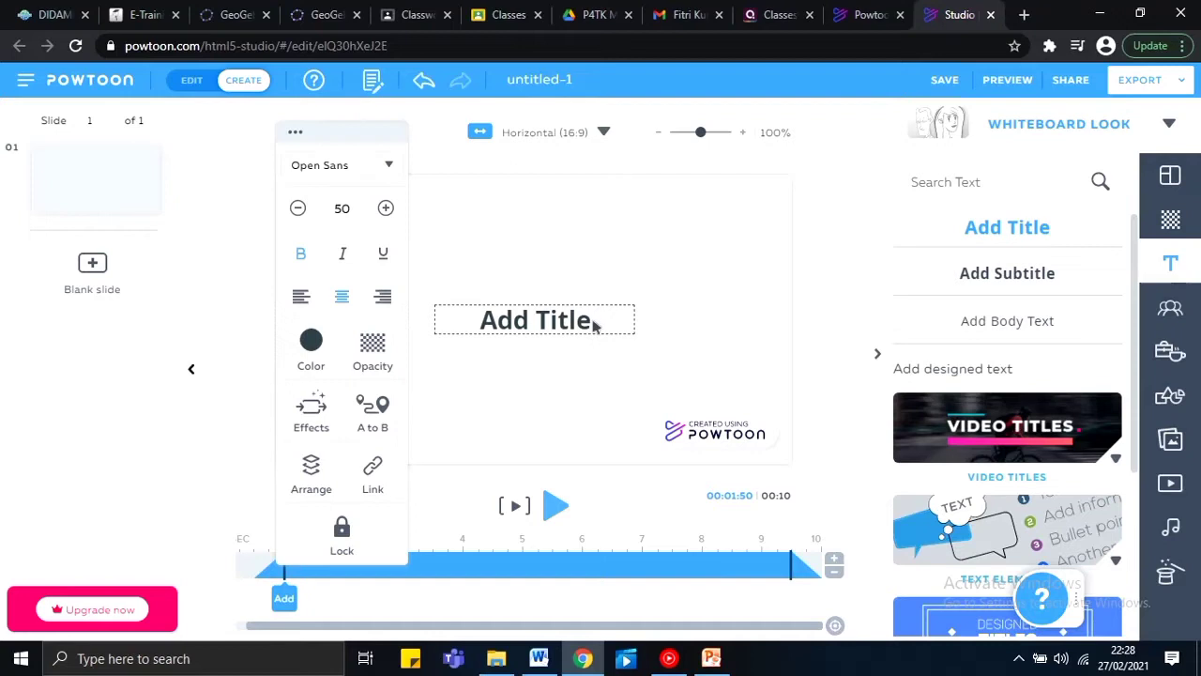
pyautogui.click(593, 323)
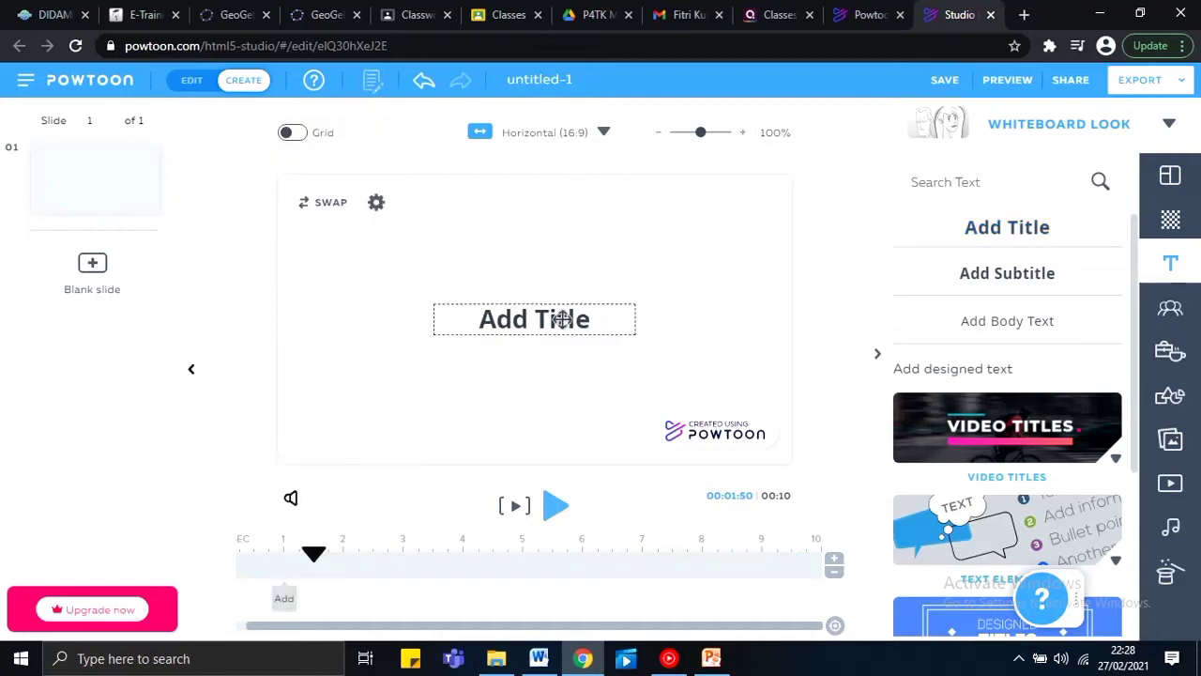
pyautogui.doubleClick(562, 319)
pyautogui.press('BackSpace')
pyautogui.press('BackSpace')
pyautogui.press('BackSpace')
pyautogui.press('BackSpace')
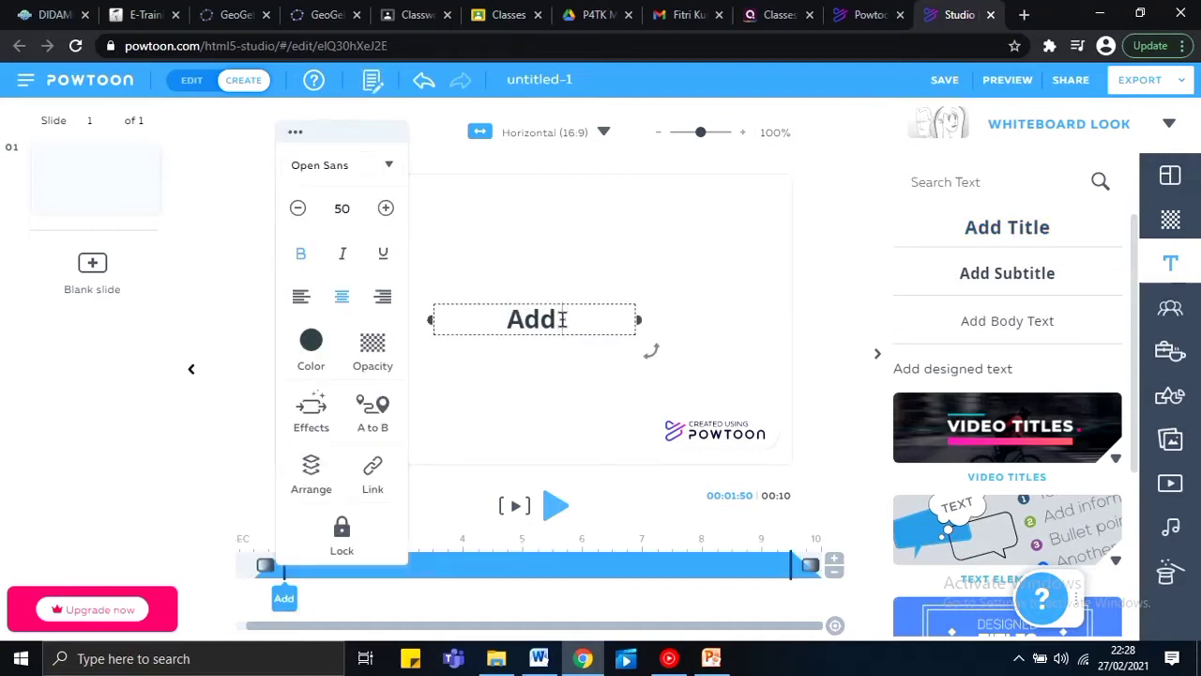
pyautogui.write('Revolusi Bumi dan Pengaruhnya')
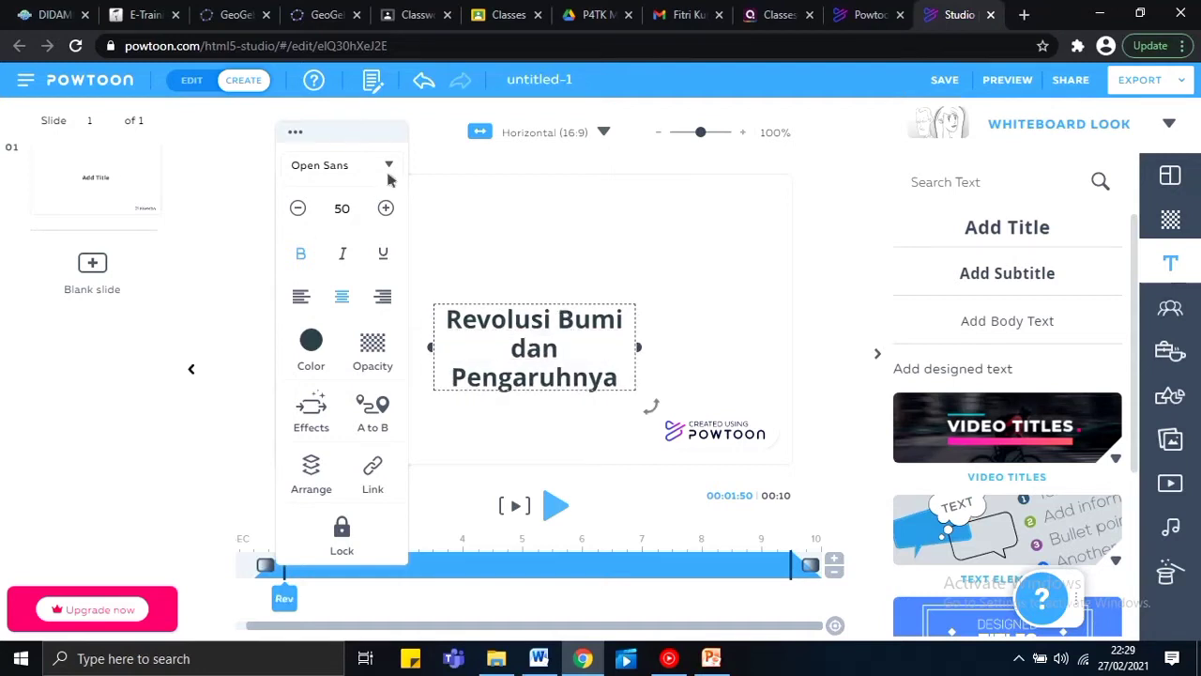
# Set the title's font to Asap and widen its text box, placing it slightly above the slide's centre.
pyautogui.click(389, 167)
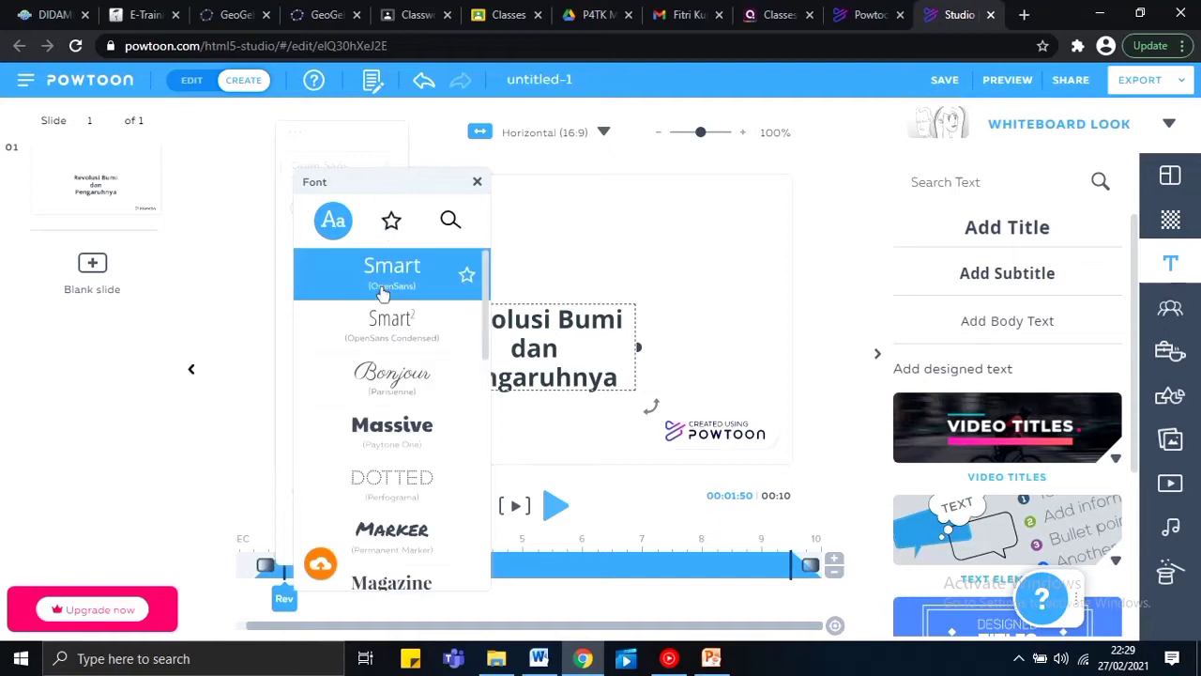
pyautogui.click(408, 543)
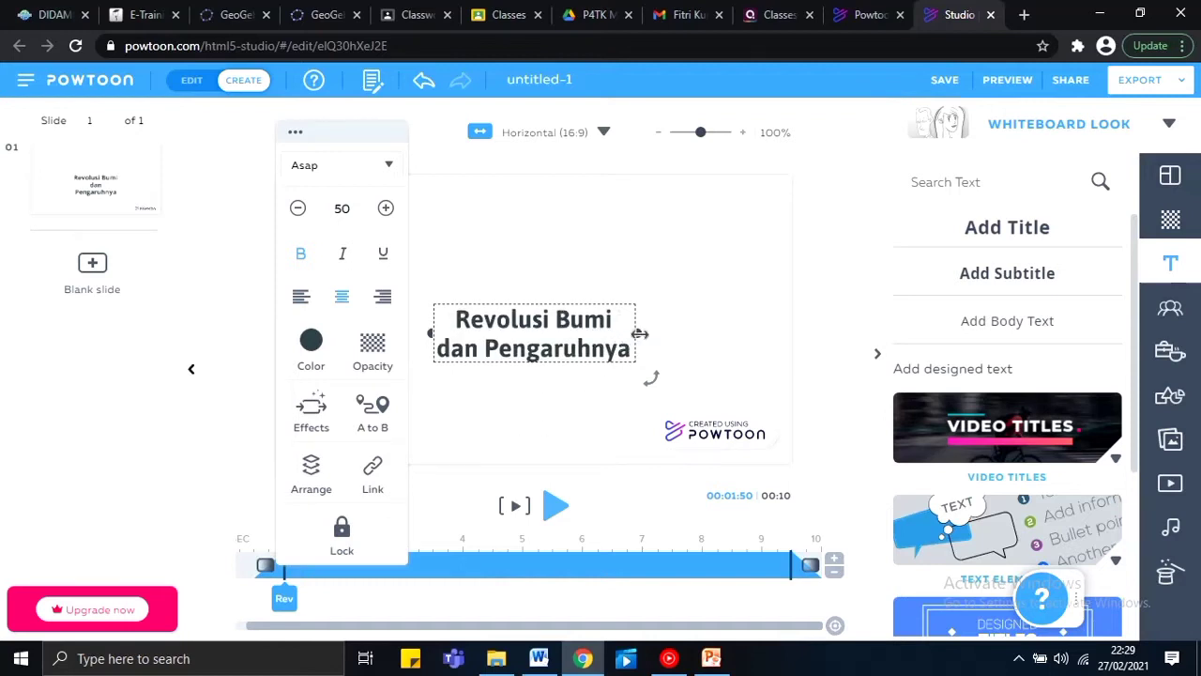
pyautogui.moveTo(699, 330); pyautogui.dragTo(668, 333)
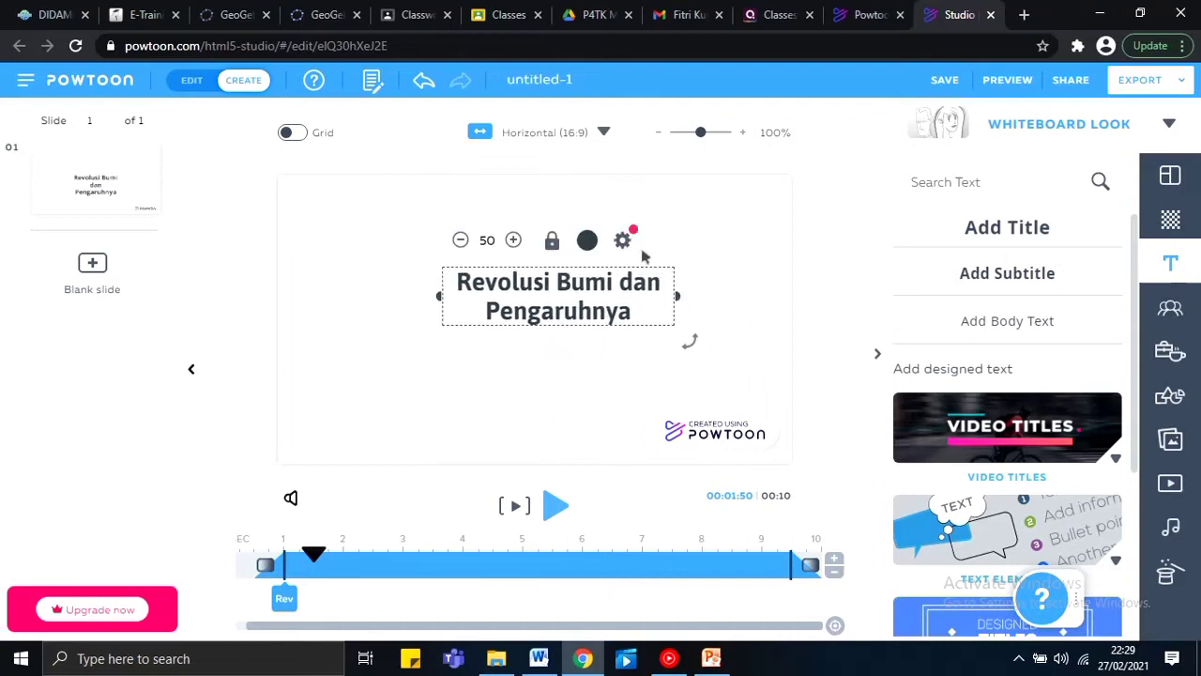
# Give the title "Revolusi Bumi dan Pengaruhnya" the Write enter effect.
pyautogui.click(623, 241)
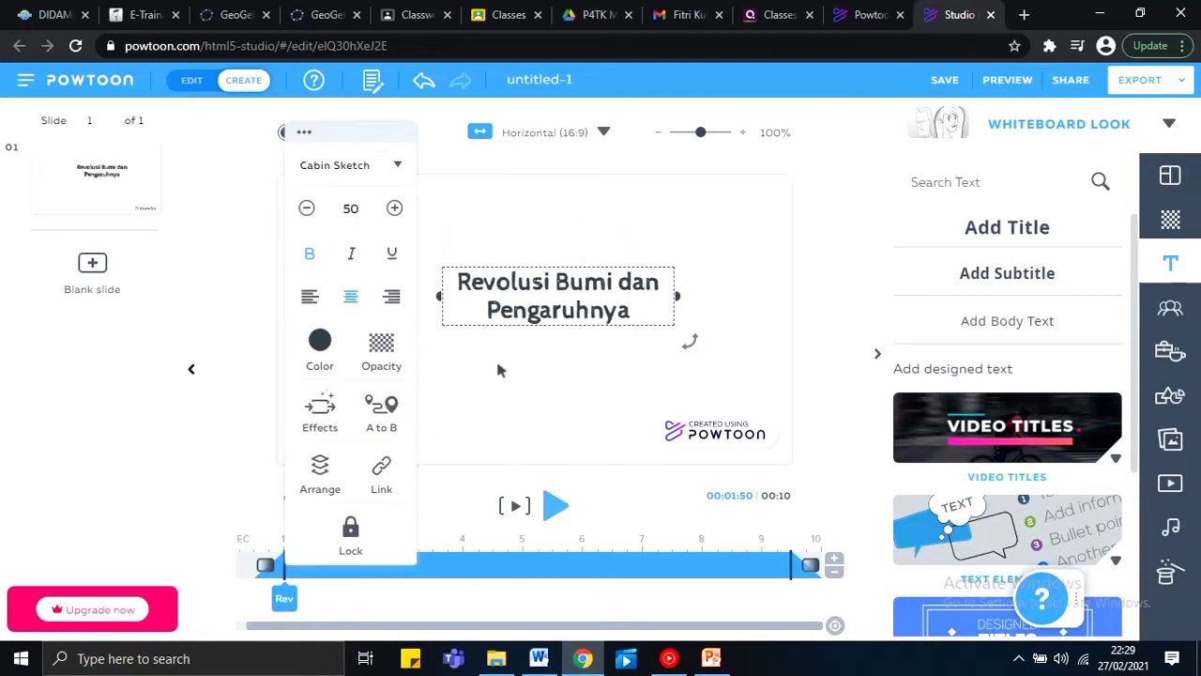
pyautogui.click(319, 413)
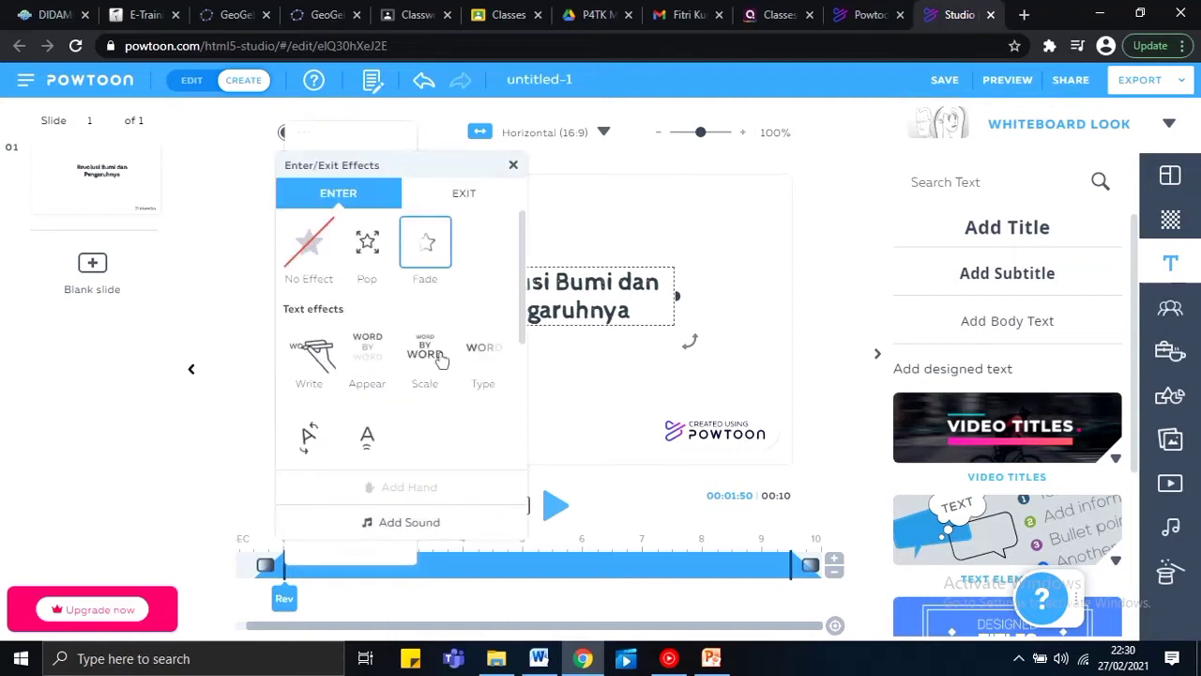
pyautogui.scroll(-1, 523, 349)
pyautogui.moveTo(523, 349)
pyautogui.mouseDown()
pyautogui.moveTo(523, 461)
pyautogui.moveTo(521, 349)
pyautogui.mouseUp()
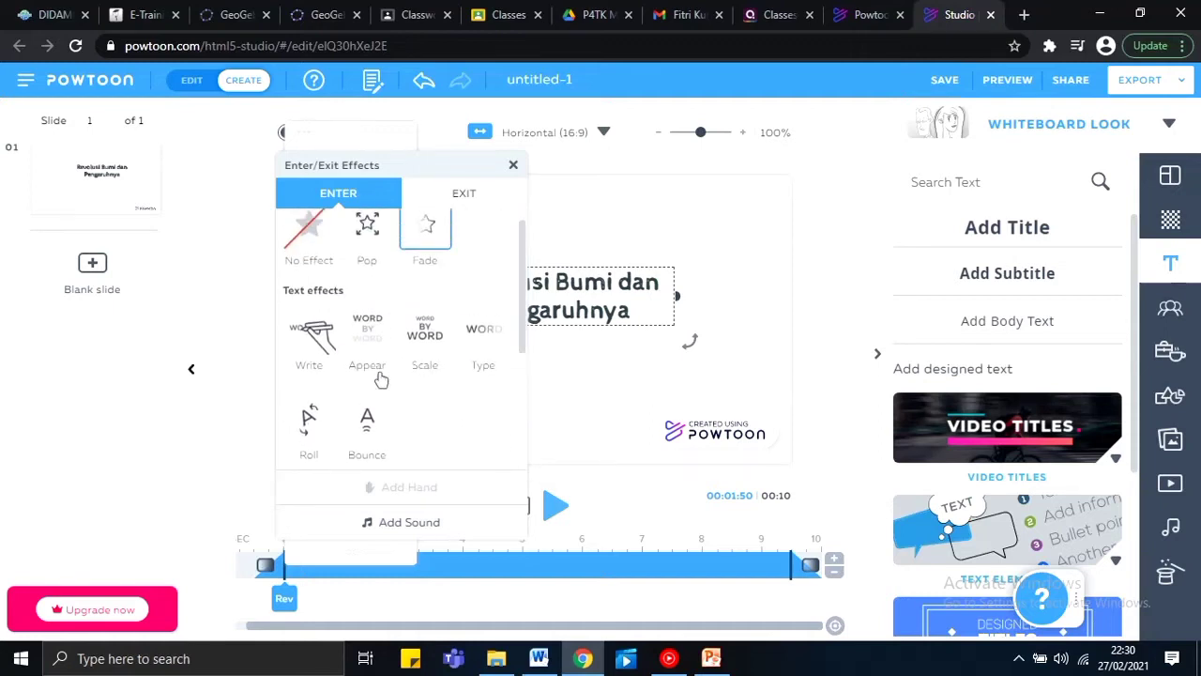
pyautogui.click(305, 343)
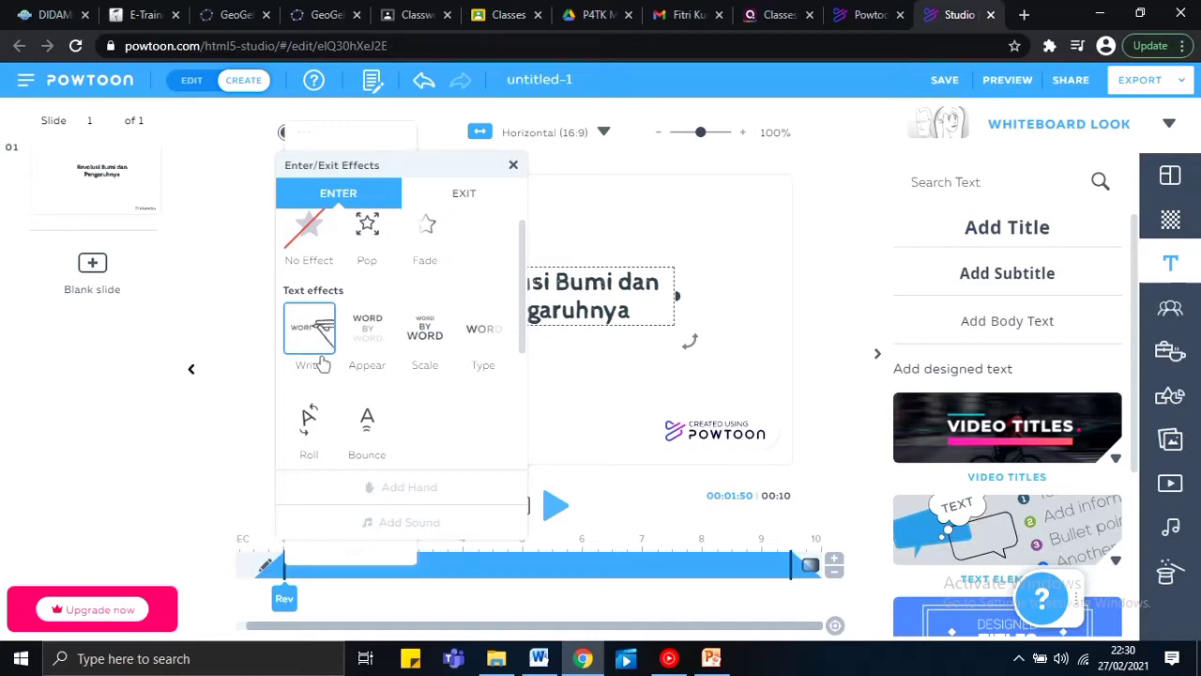
pyautogui.click(514, 165)
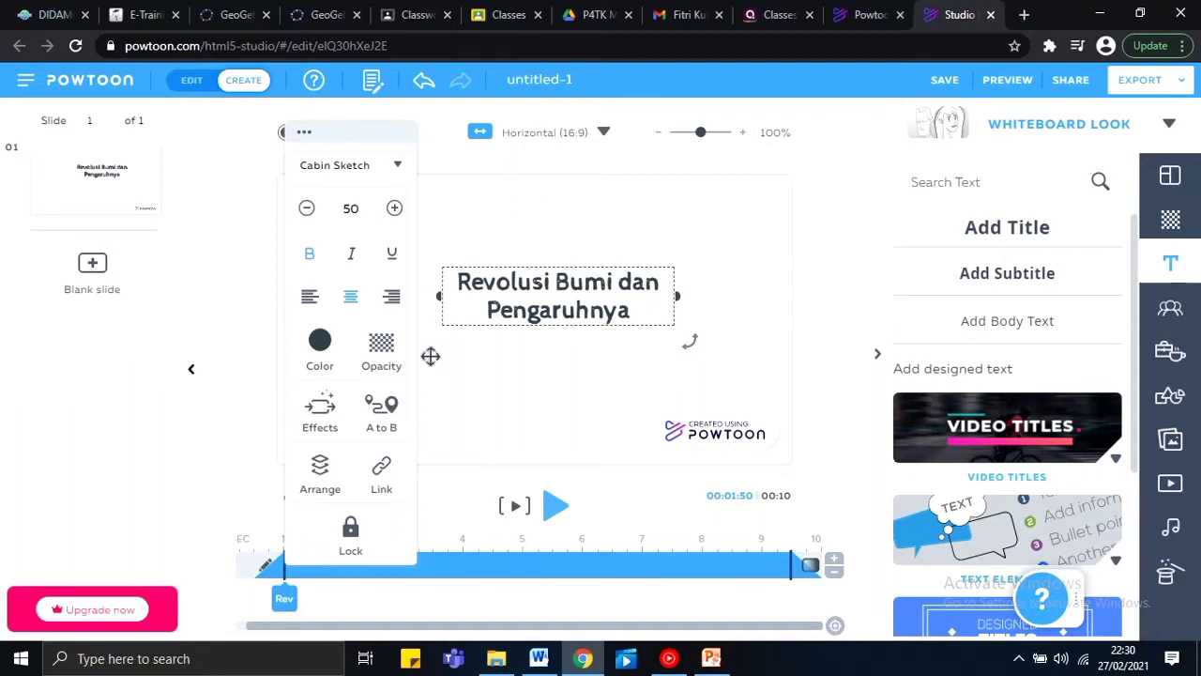
pyautogui.click(482, 235)
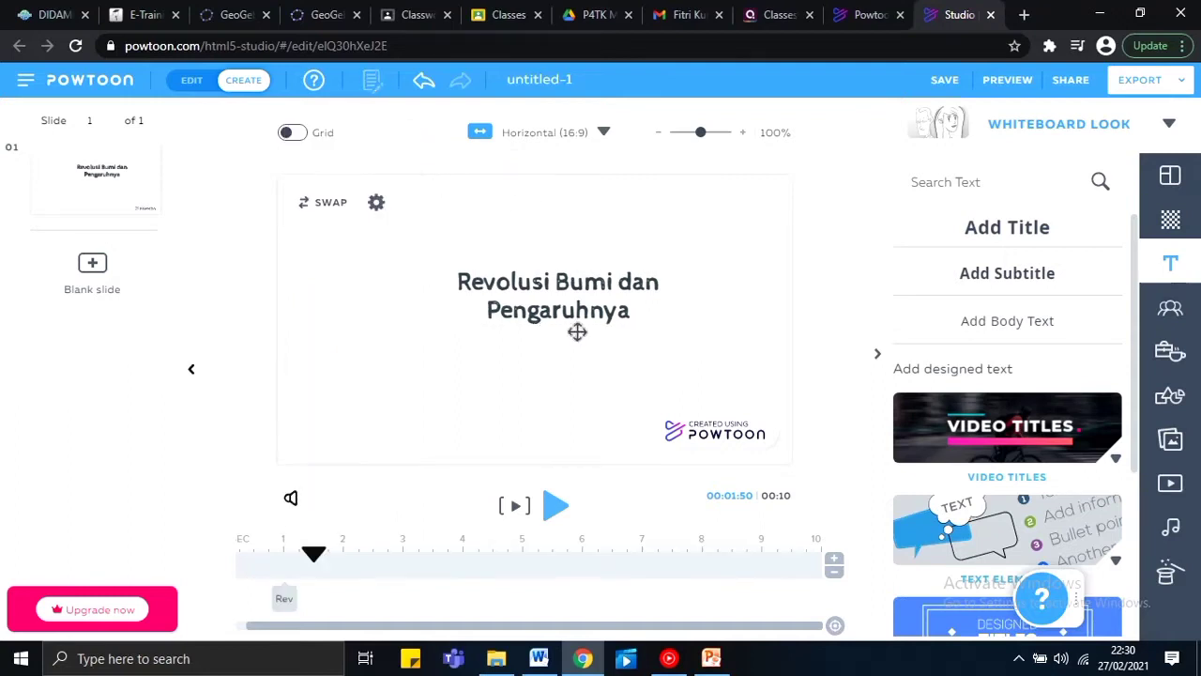
# Add a subtitle text box to the slide and move the title up and to the left, clear of it.
pyautogui.click(1007, 273)
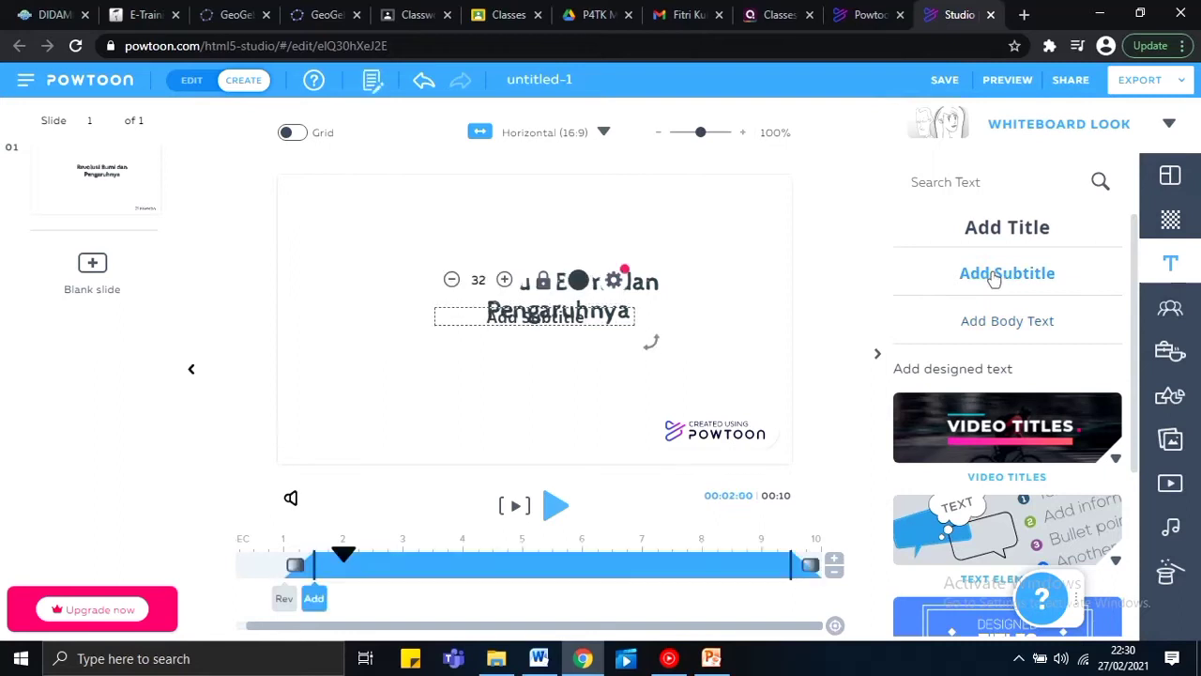
pyautogui.doubleClick(516, 319)
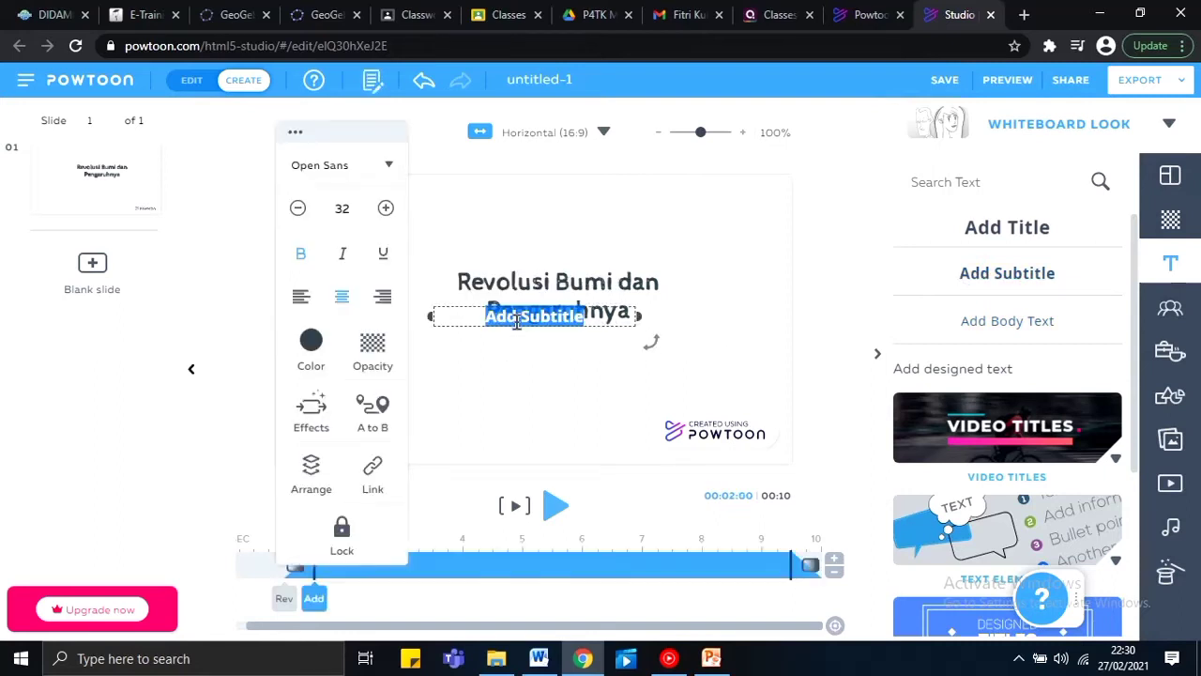
pyautogui.click(463, 307)
pyautogui.moveTo(464, 316); pyautogui.dragTo(434, 344)
pyautogui.moveTo(547, 307); pyautogui.dragTo(489, 251)
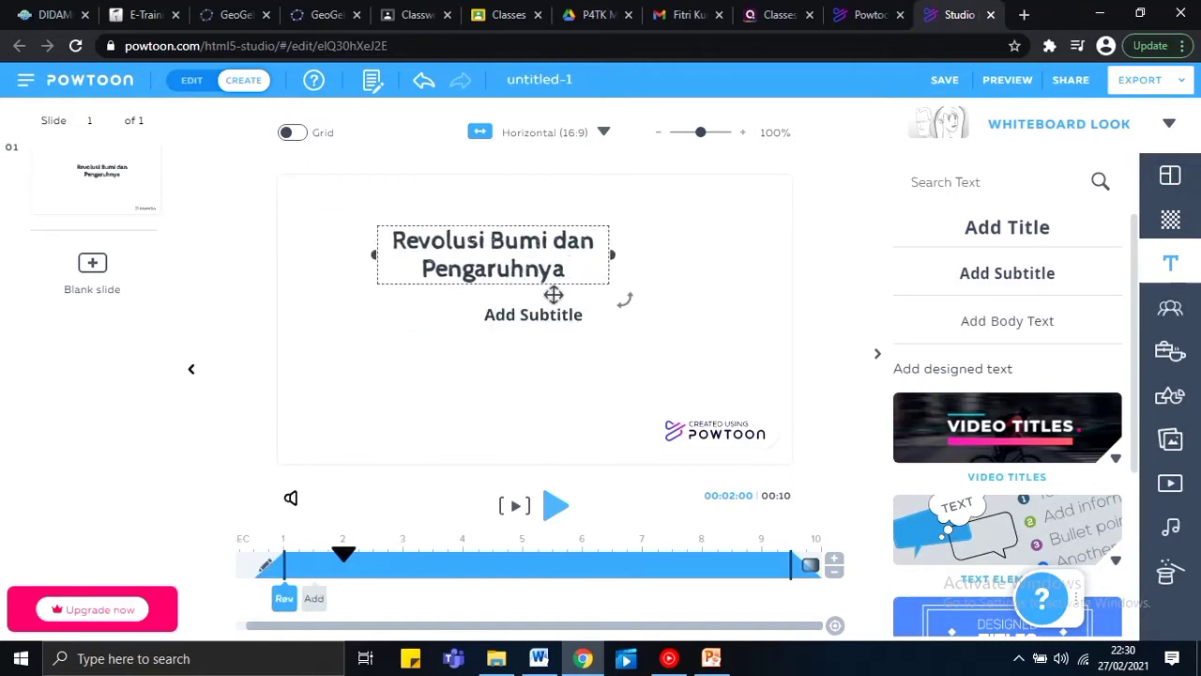
# Replace the subtitle's placeholder text with "Kelas VI Tema 8".
pyautogui.click(573, 309)
pyautogui.doubleClick(589, 317)
pyautogui.click(590, 317)
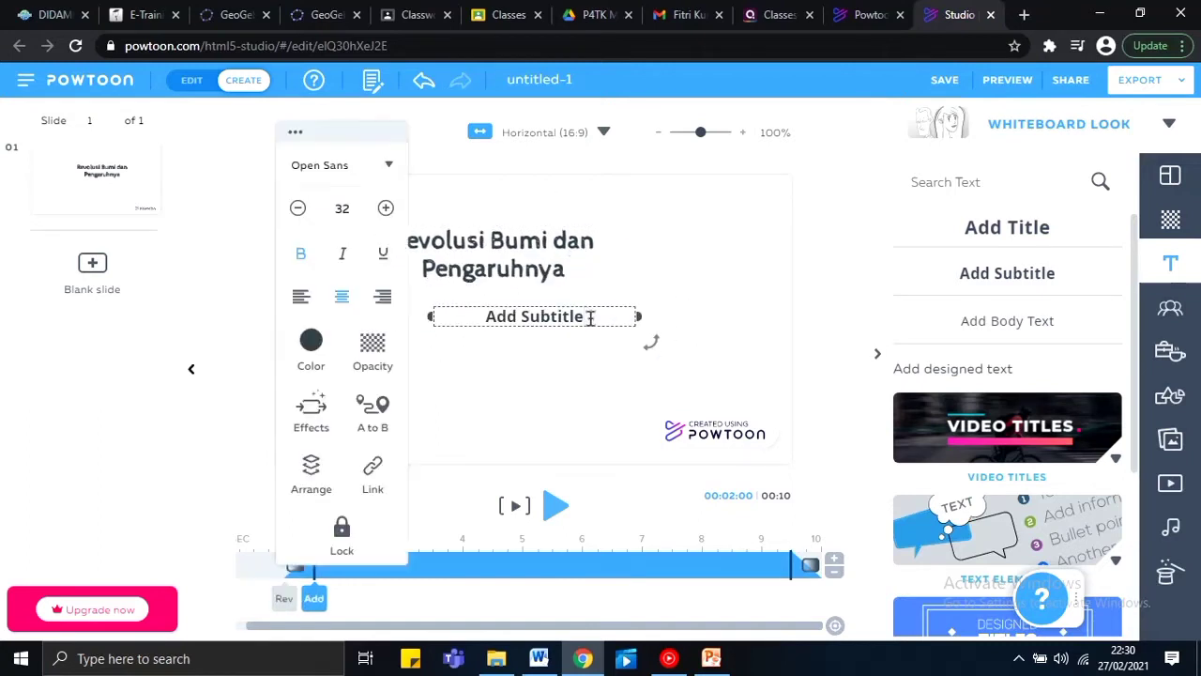
pyautogui.hotkey('ctrl', 'a')
pyautogui.write('Kelas VI Tema')
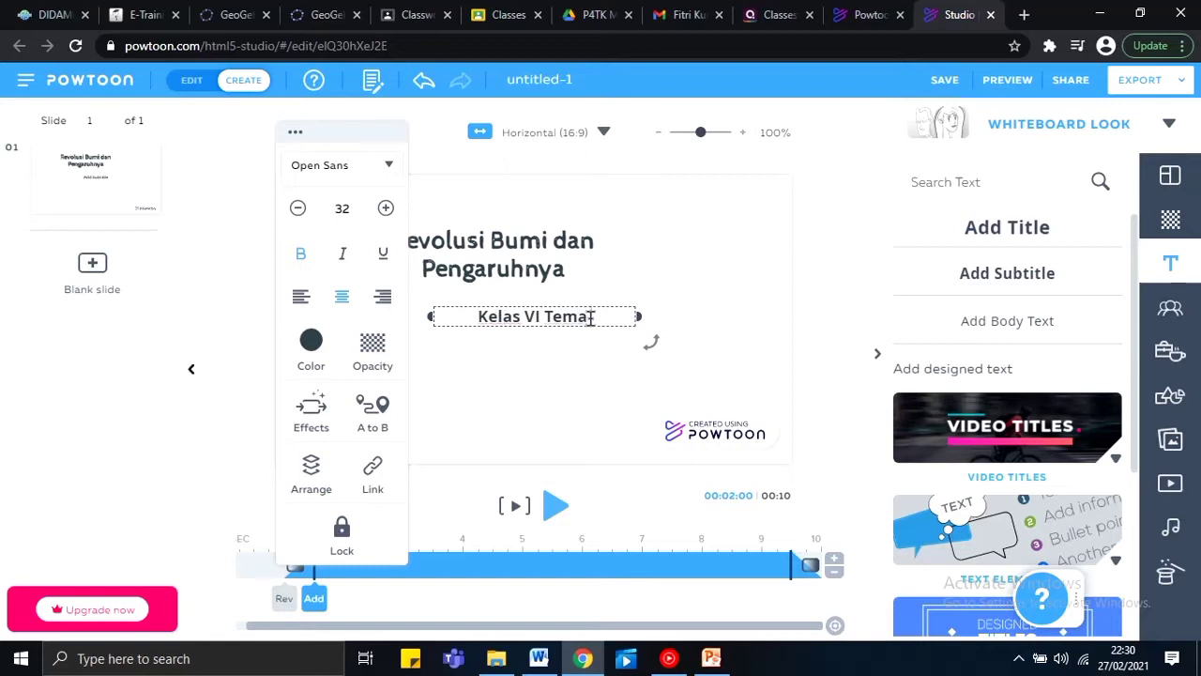
pyautogui.write(' 8')
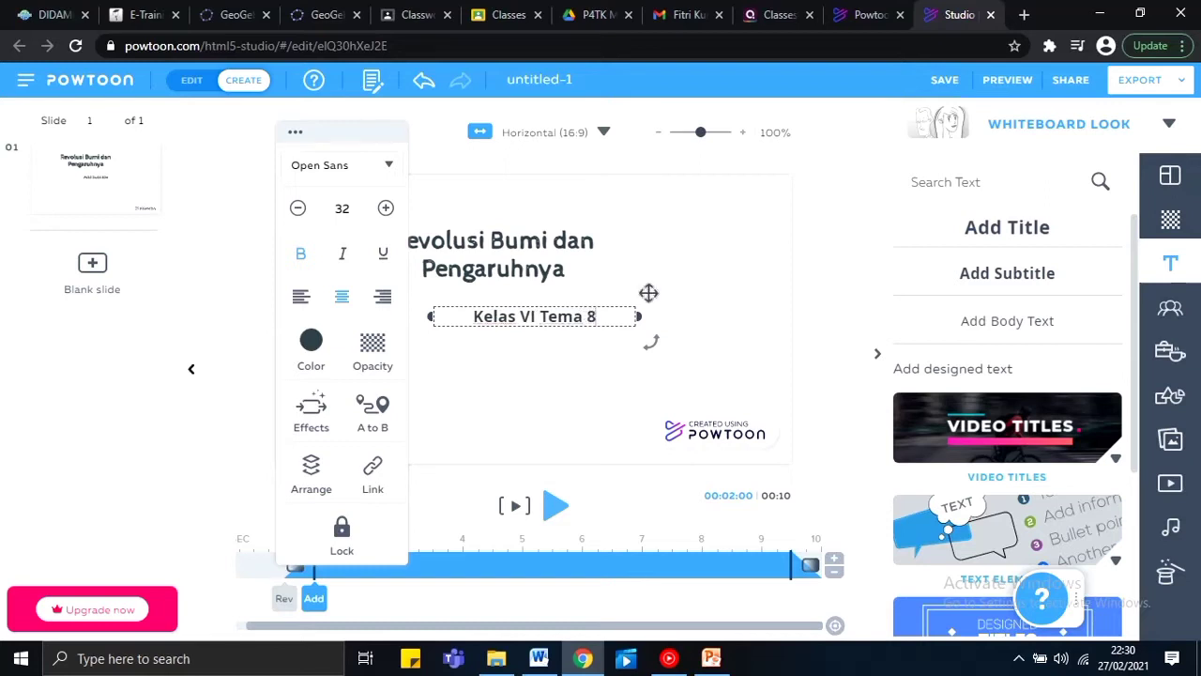
# Apply the Write enter effect to the "Kelas VI Tema 8" subtitle.
pyautogui.click(313, 419)
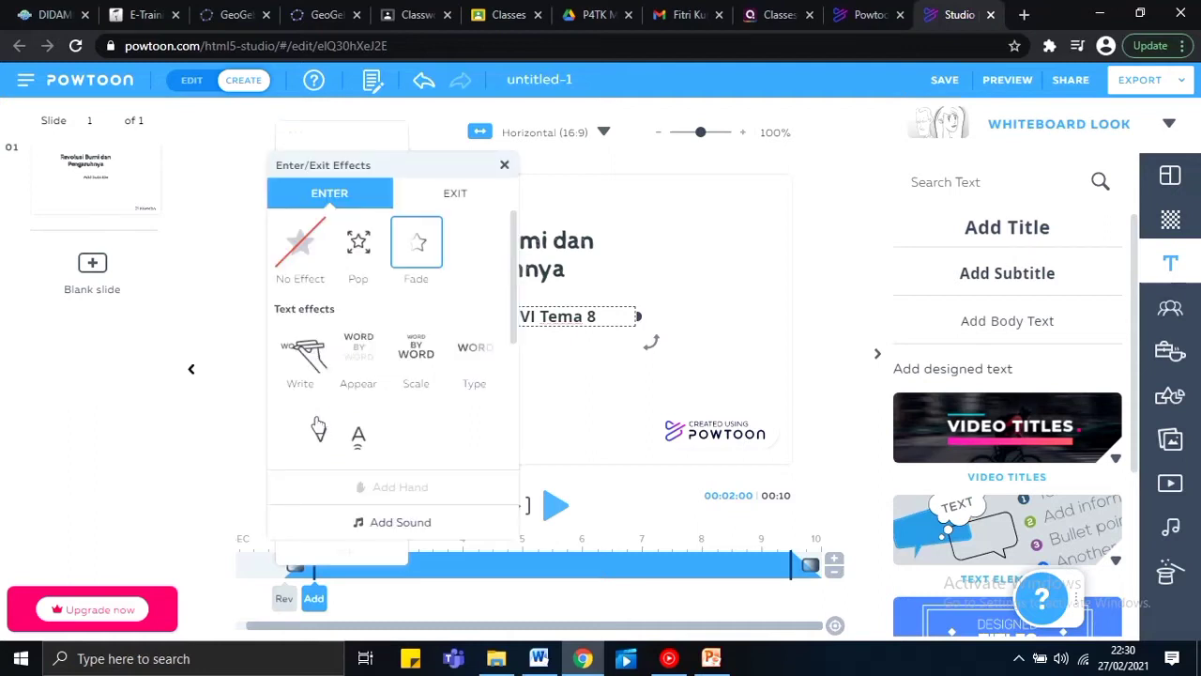
pyautogui.click(310, 353)
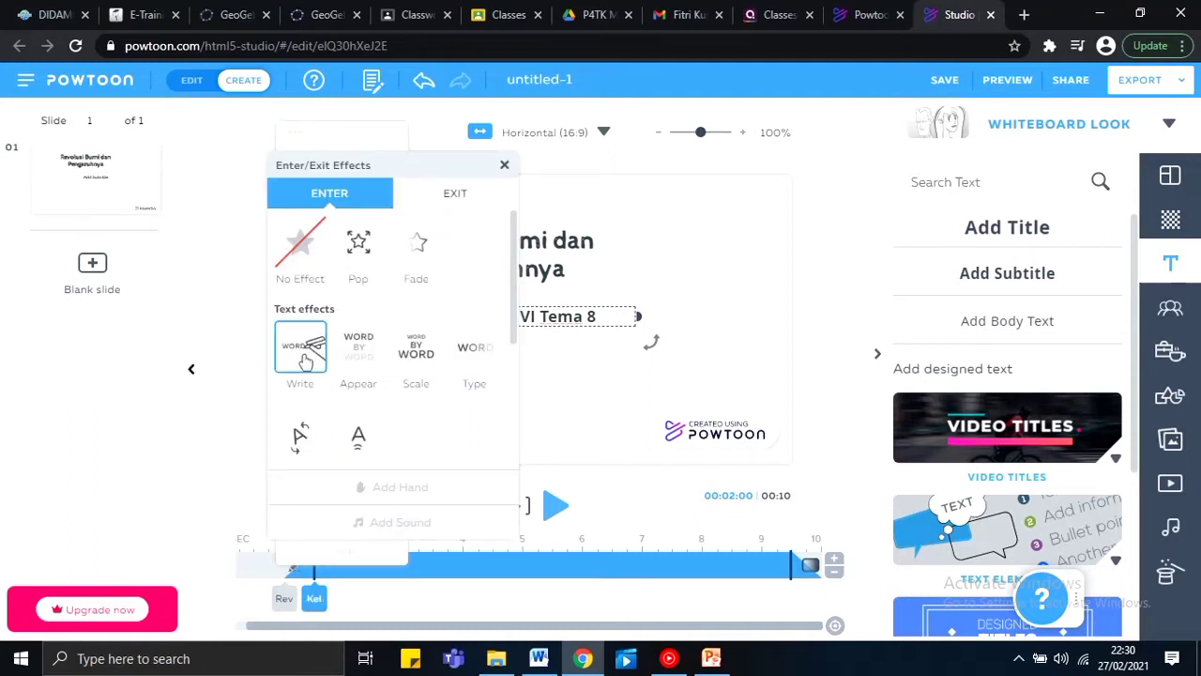
pyautogui.click(506, 166)
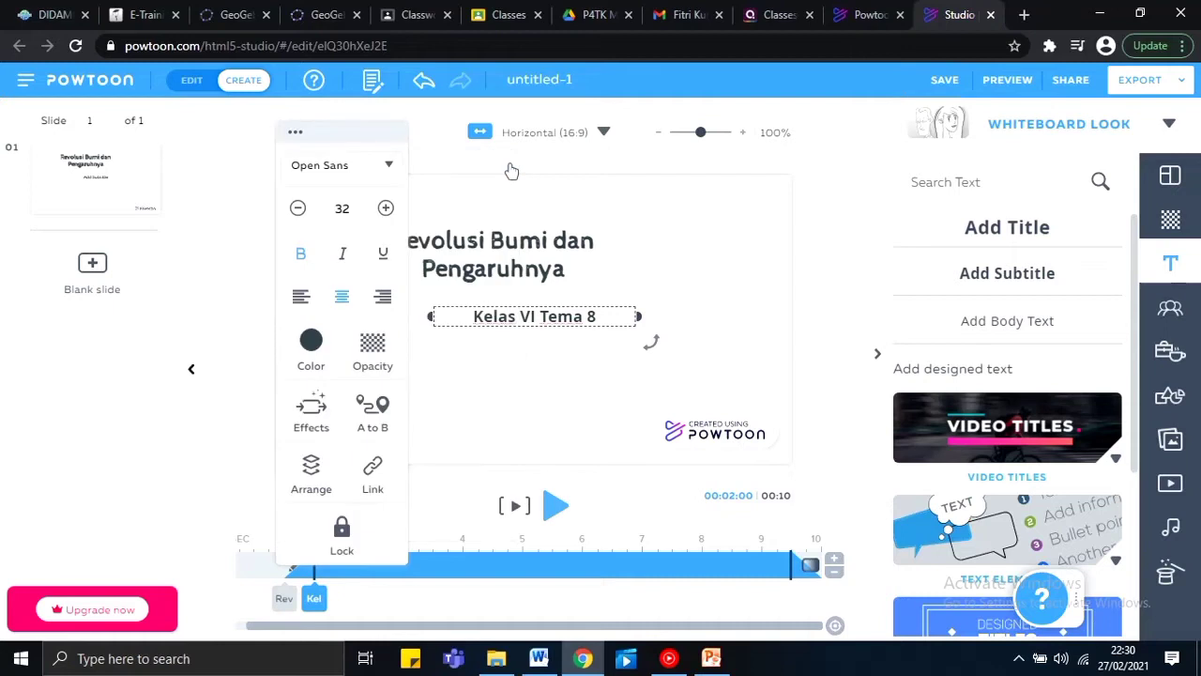
pyautogui.click(474, 304)
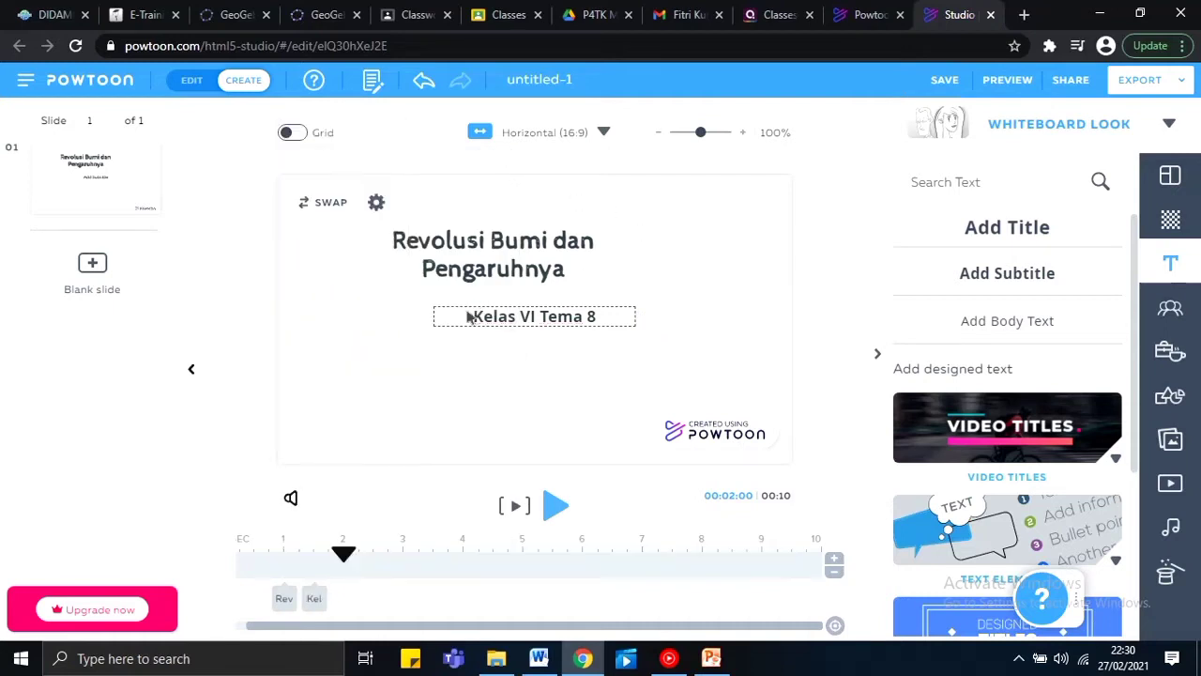
# Check the opening slide's picture in the Word storyline, and add the Marker - Free woman character in the Standing pose to the Powtoon slide.
pyautogui.click(541, 658)
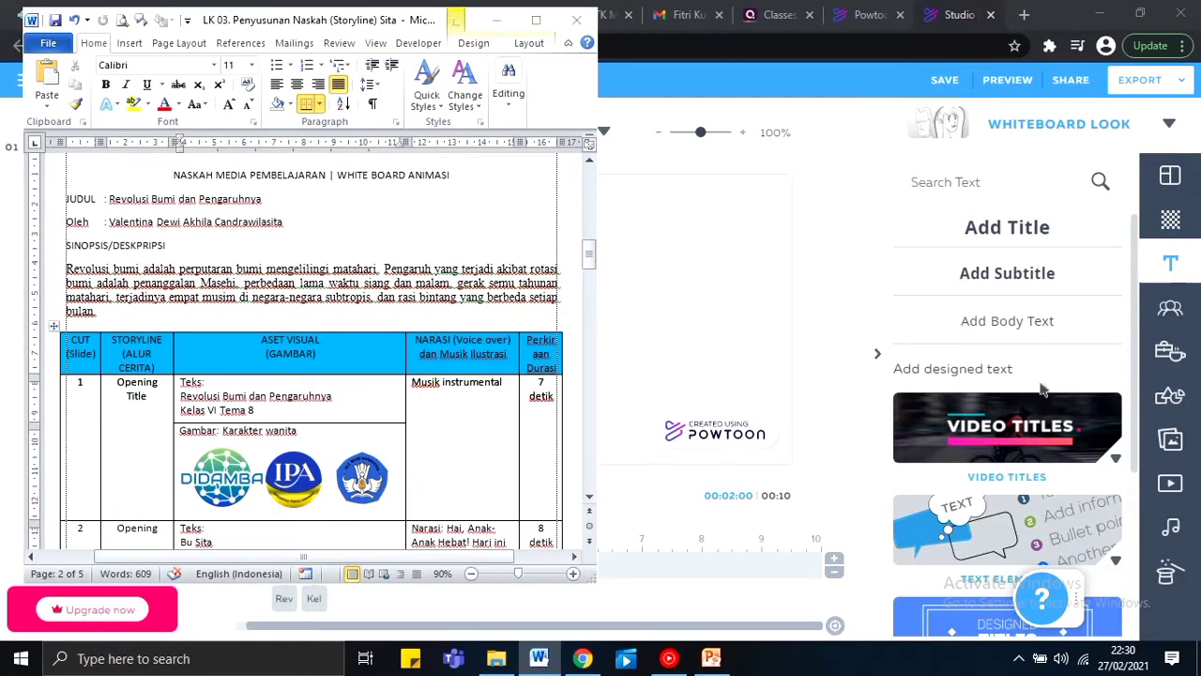
pyautogui.click(1168, 437)
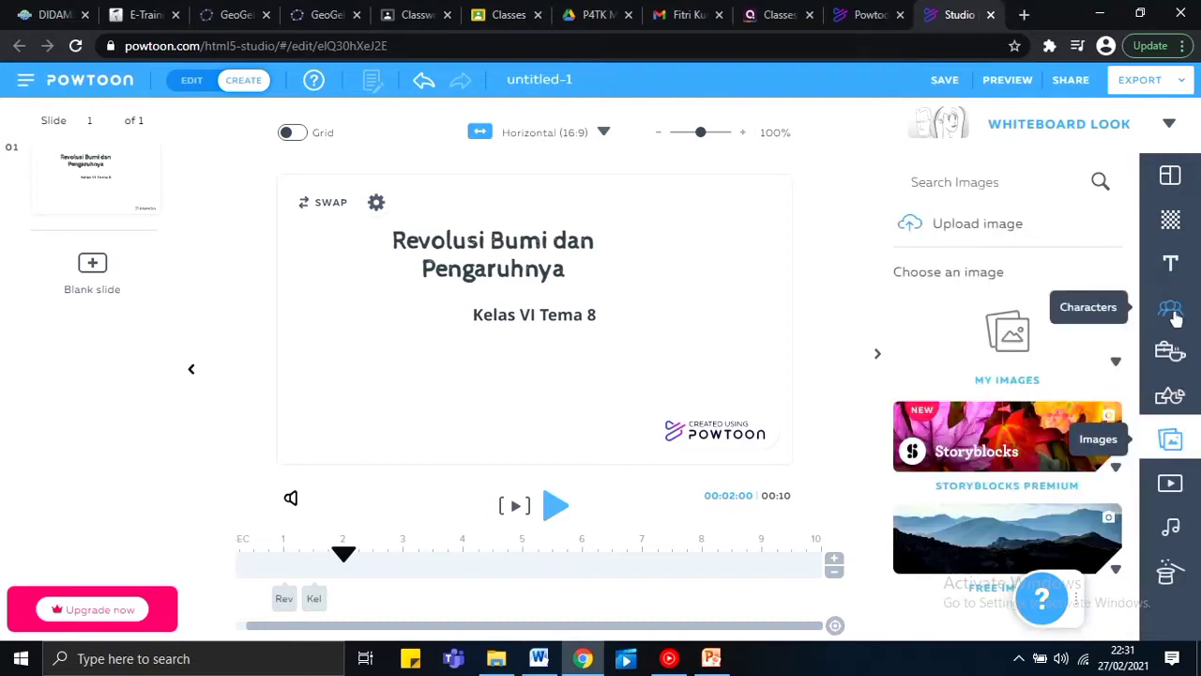
pyautogui.click(1171, 312)
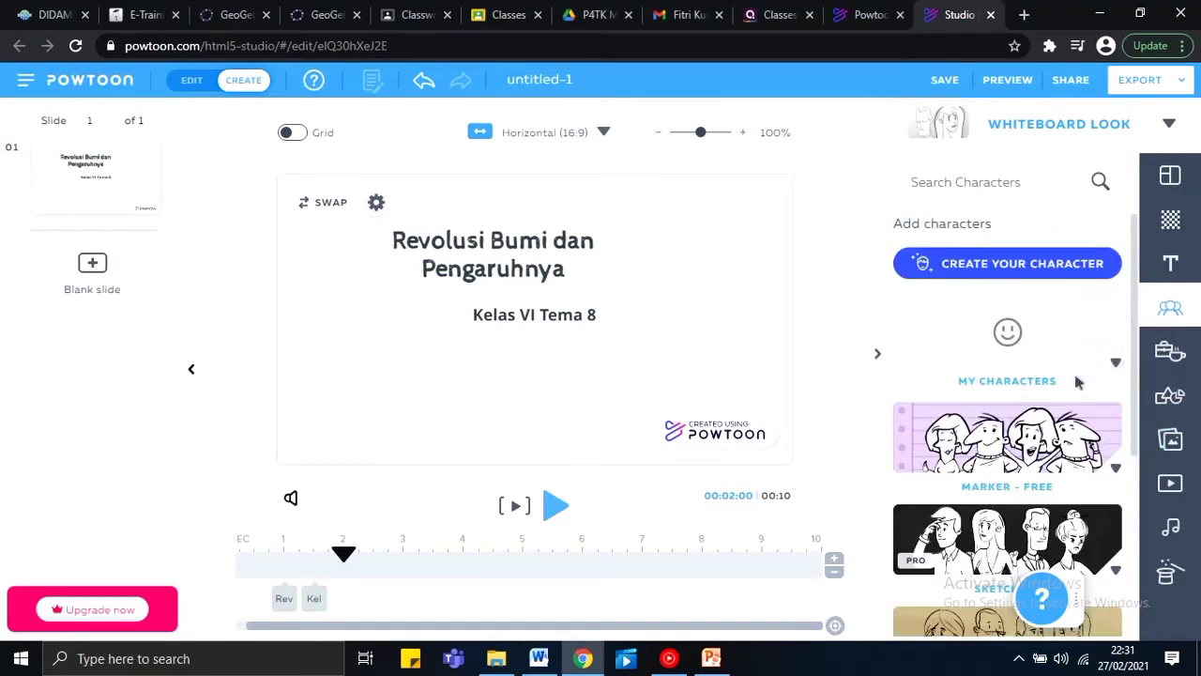
pyautogui.scroll(-1, 1134, 385)
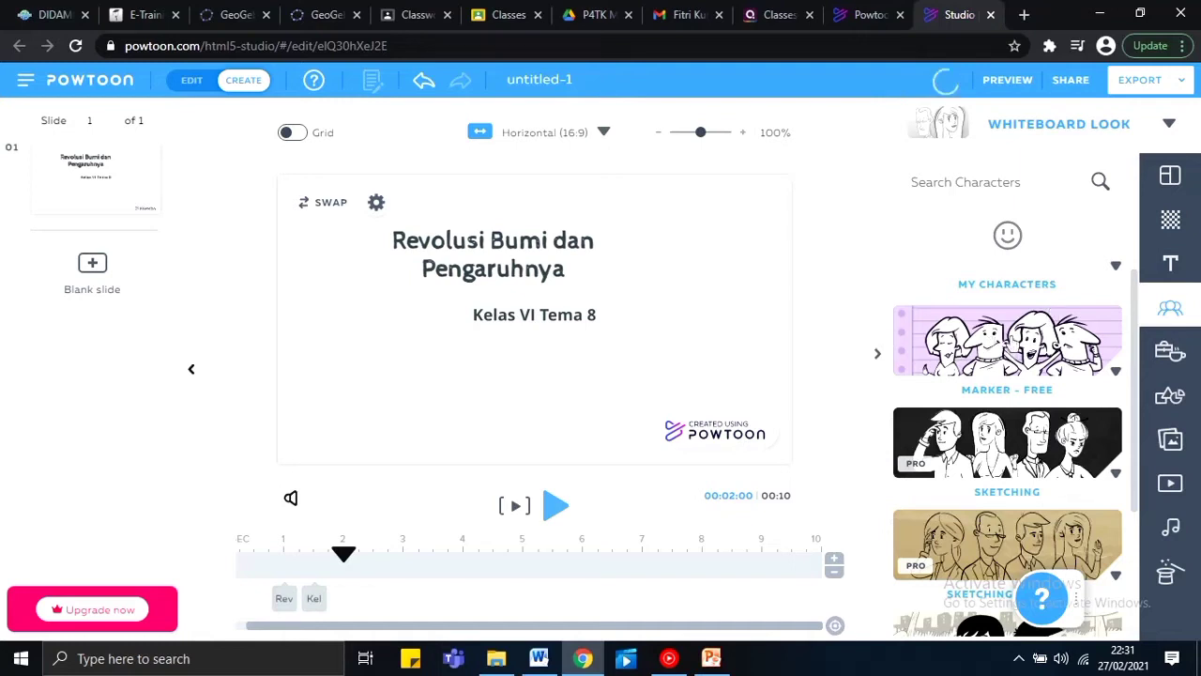
pyautogui.scroll(-1, 1012, 344)
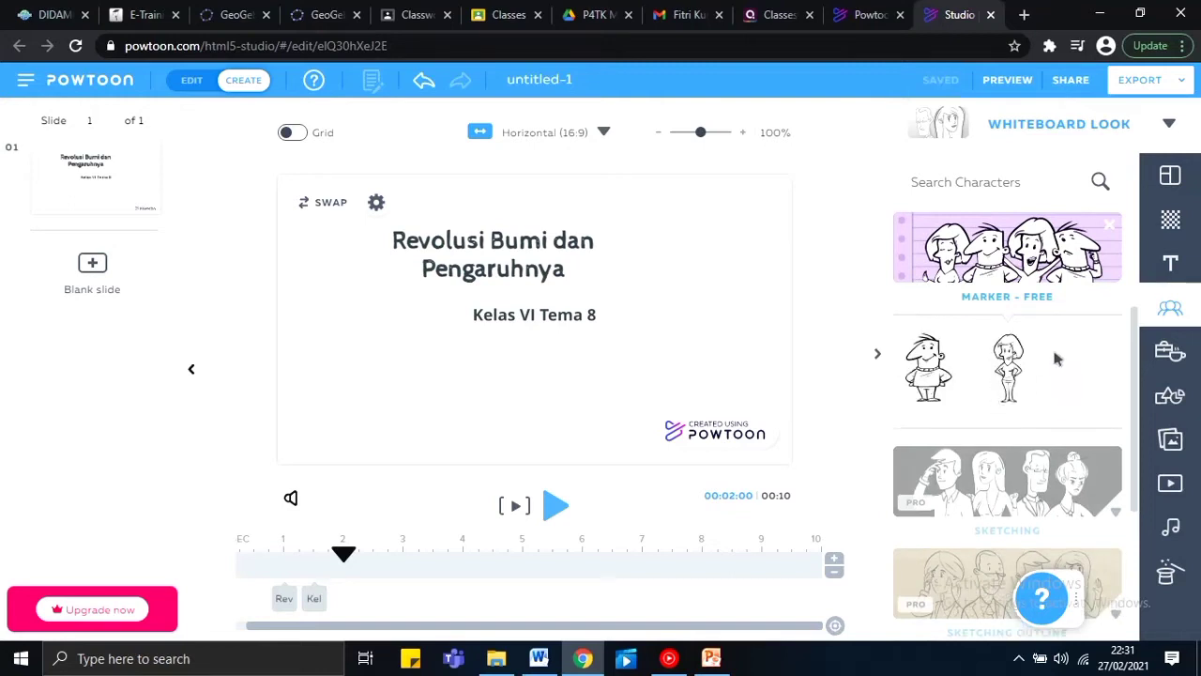
pyautogui.click(1008, 368)
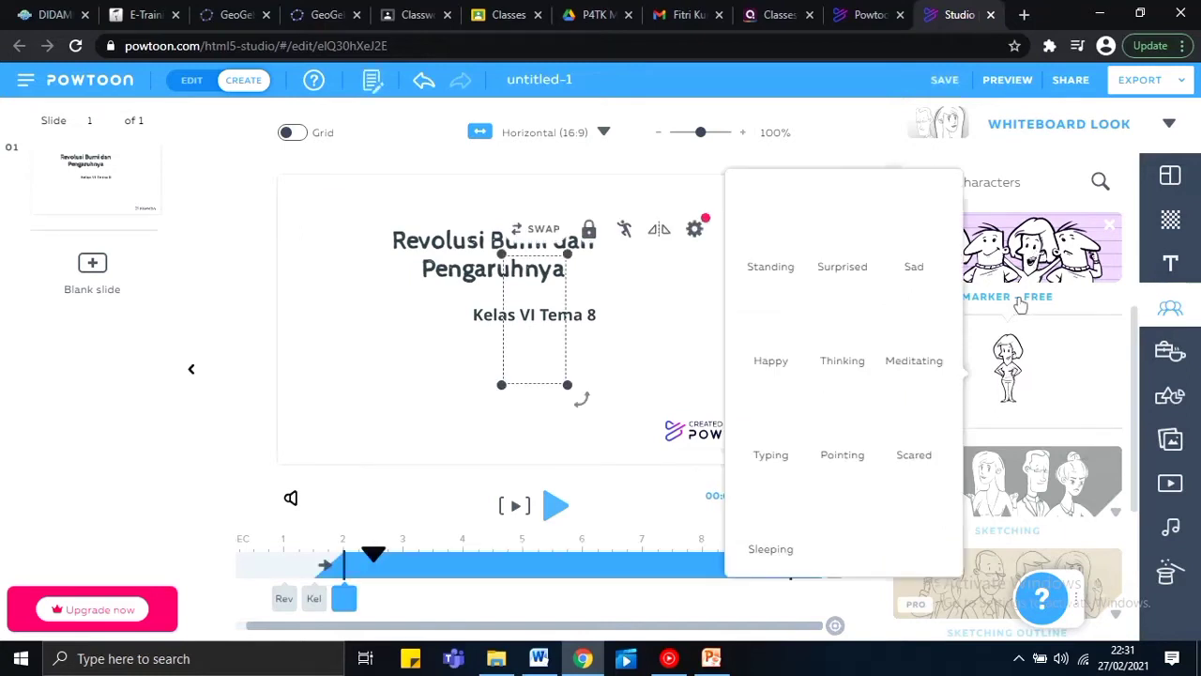
pyautogui.click(915, 319)
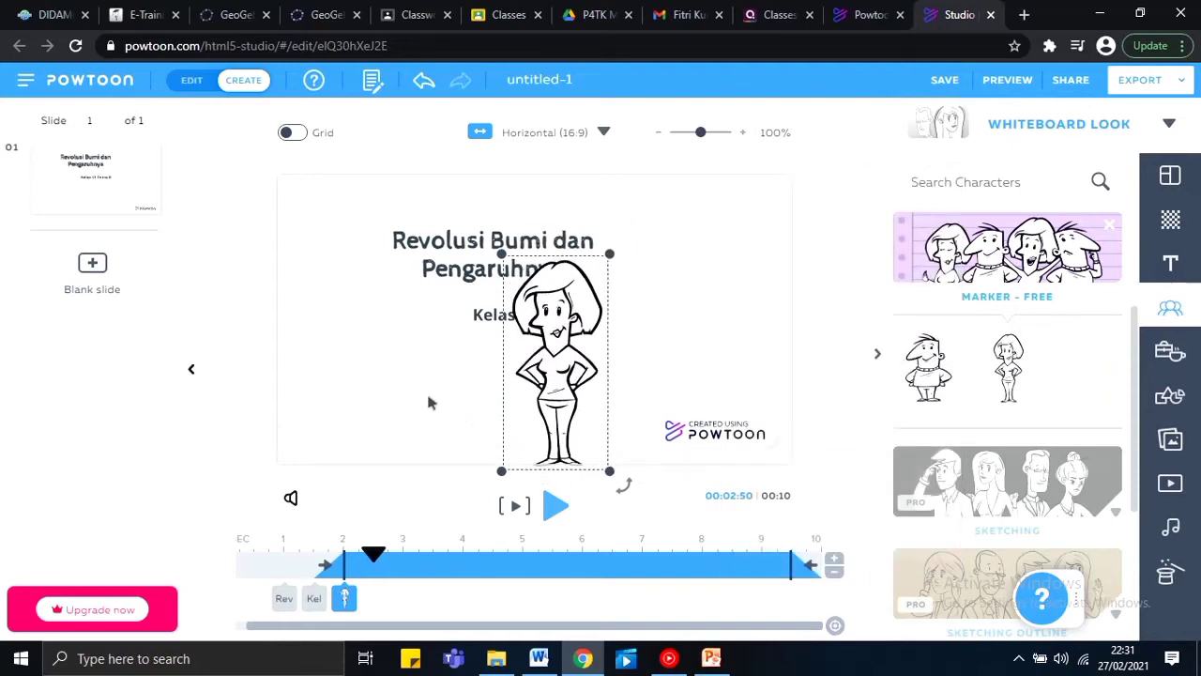
# Move the woman character to the left side of the slide and enlarge it so its feet extend past the lower edge.
pyautogui.click(553, 370)
pyautogui.moveTo(553, 371); pyautogui.dragTo(376, 361)
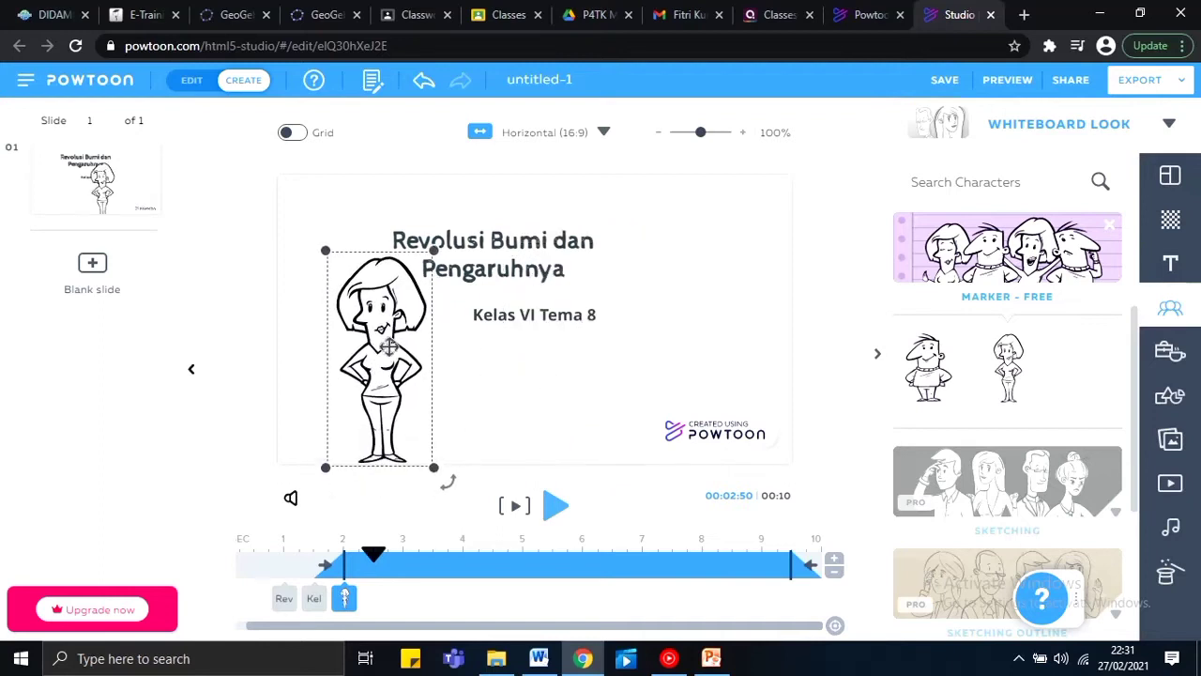
pyautogui.moveTo(434, 251); pyautogui.dragTo(457, 201)
pyautogui.moveTo(403, 336); pyautogui.dragTo(391, 371)
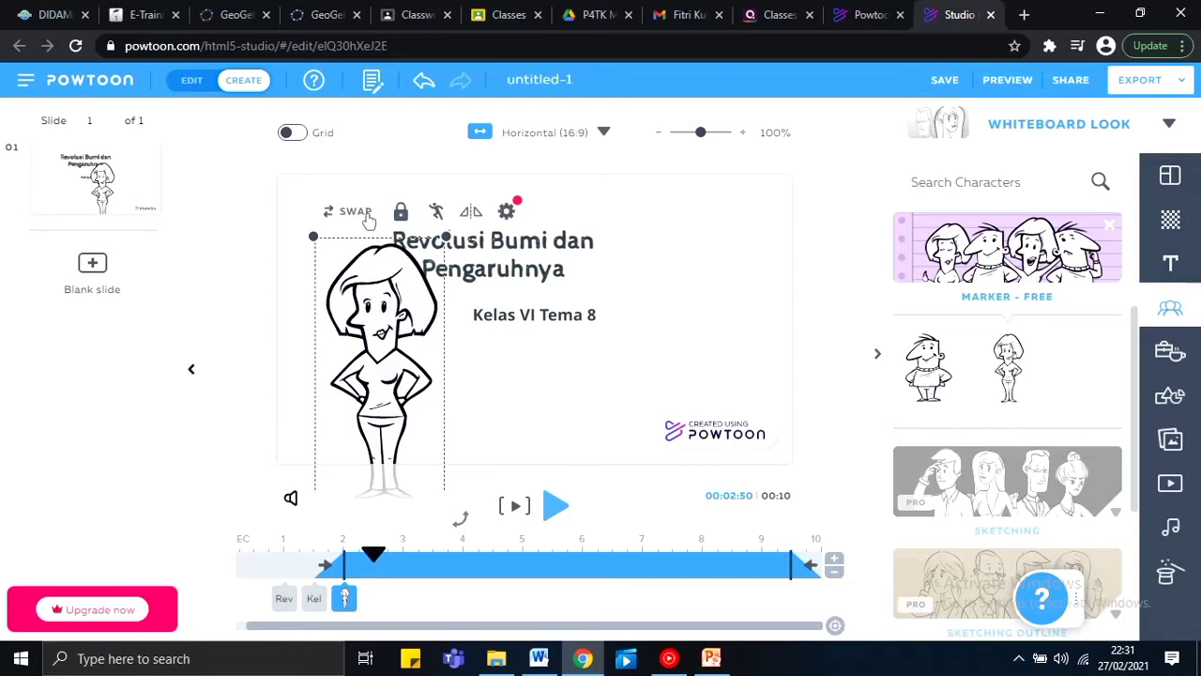
# Change the woman character's pose to Happy and flip it to face the title.
pyautogui.click(507, 211)
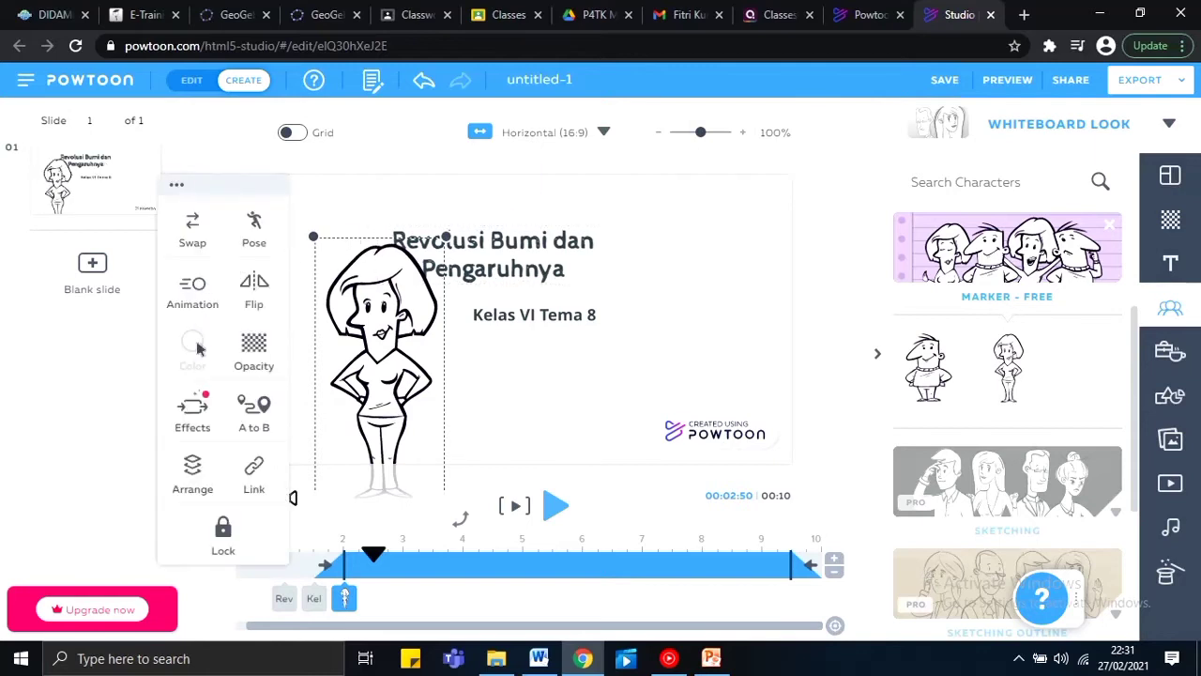
pyautogui.click(262, 242)
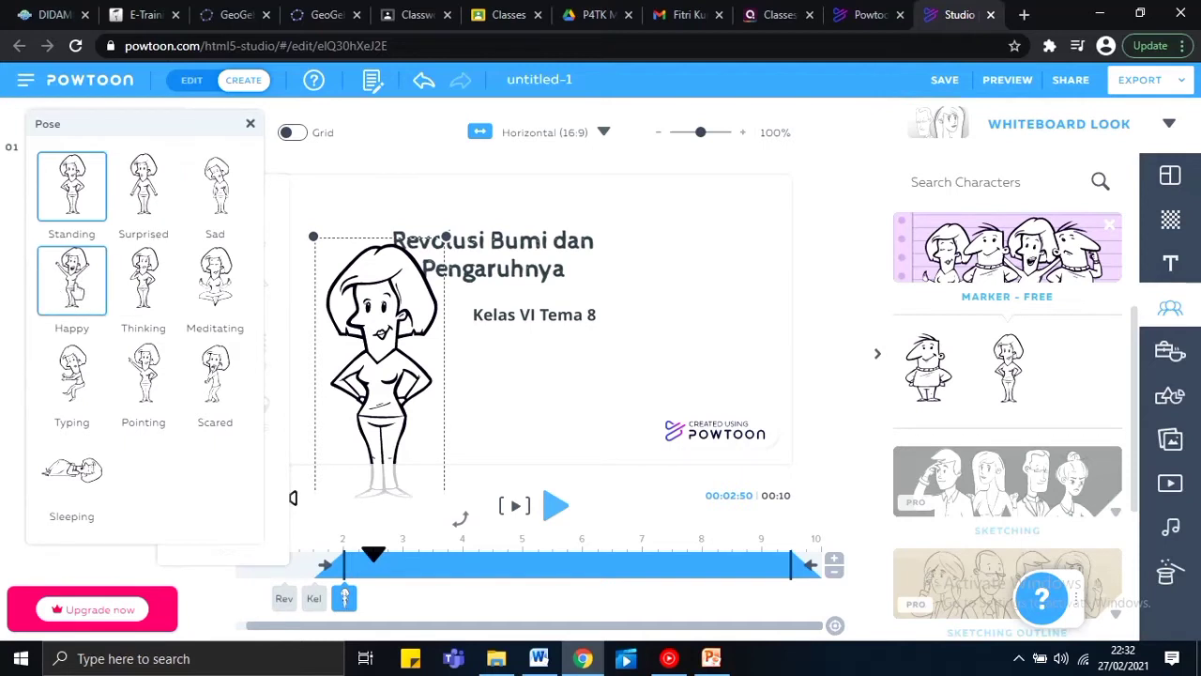
pyautogui.click(73, 282)
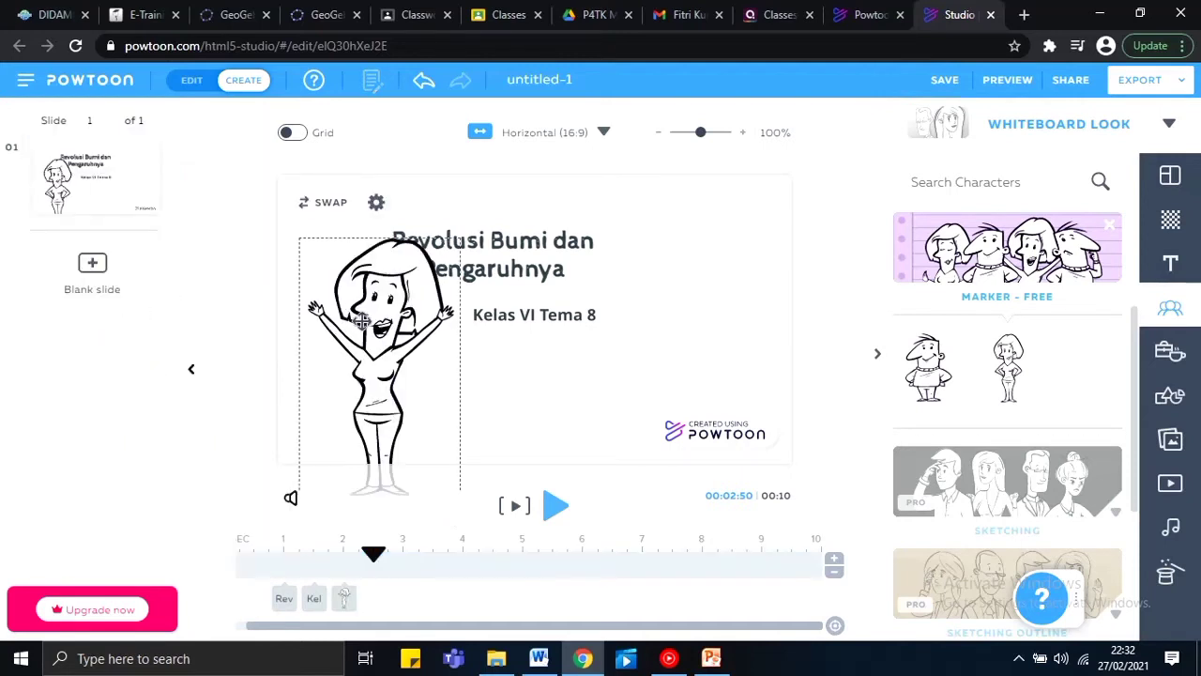
pyautogui.click(379, 333)
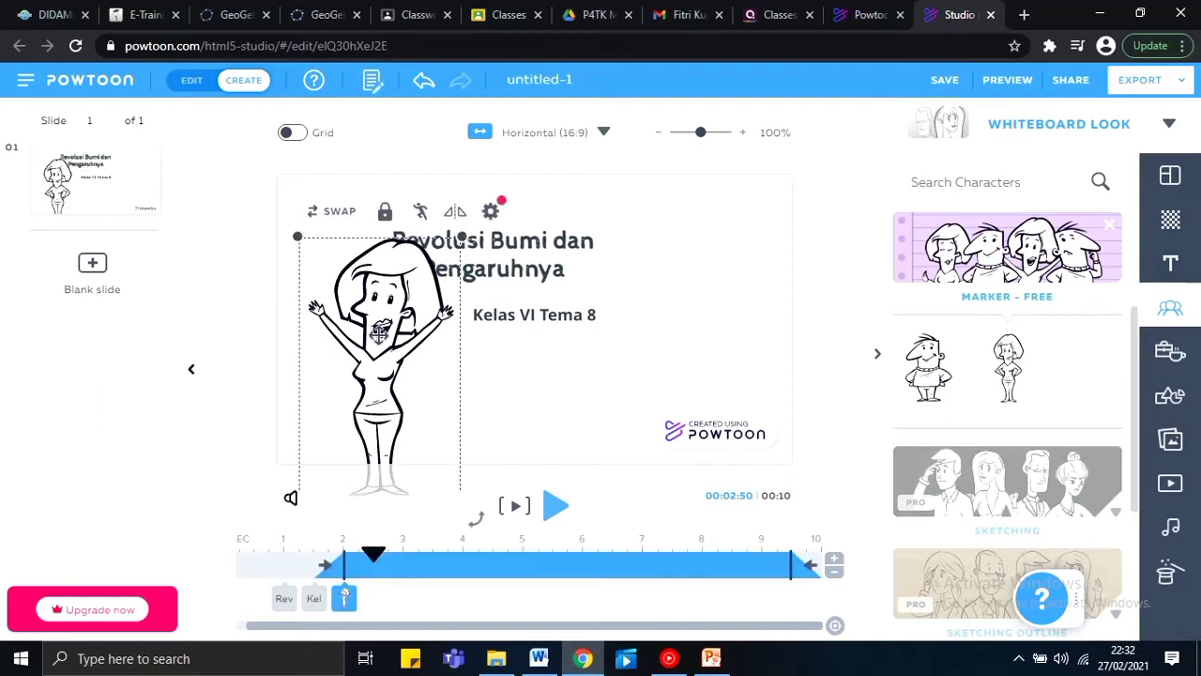
pyautogui.click(455, 212)
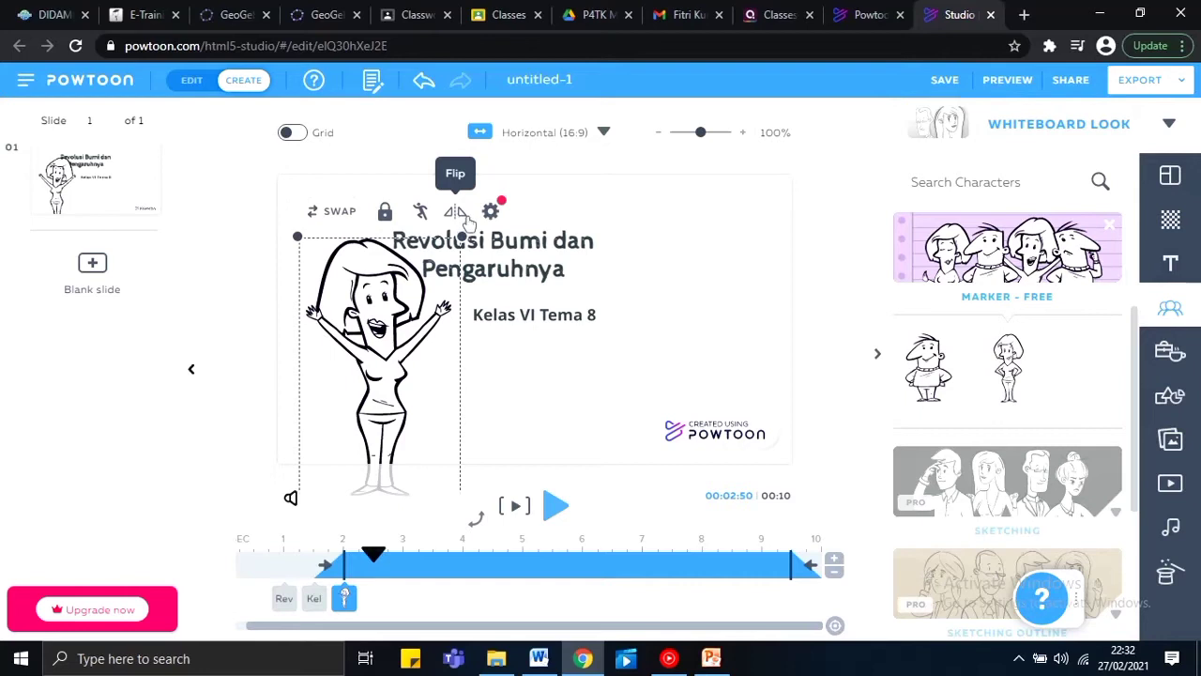
# Move the title and the subtitle to the right of the character, with the subtitle centred below the title.
pyautogui.click(549, 261)
pyautogui.moveTo(572, 230); pyautogui.dragTo(710, 255)
pyautogui.moveTo(515, 314); pyautogui.dragTo(582, 322)
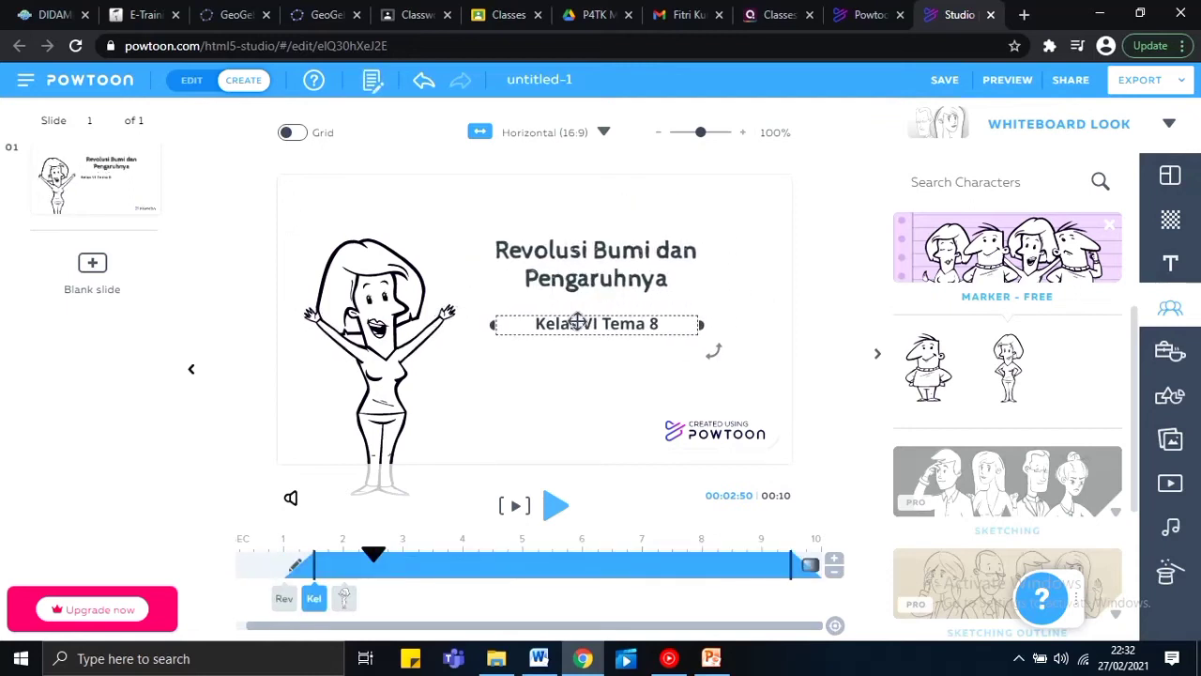
# Turn on the slide grid and check the alignment of the title and subtitle against it.
pyautogui.click(291, 133)
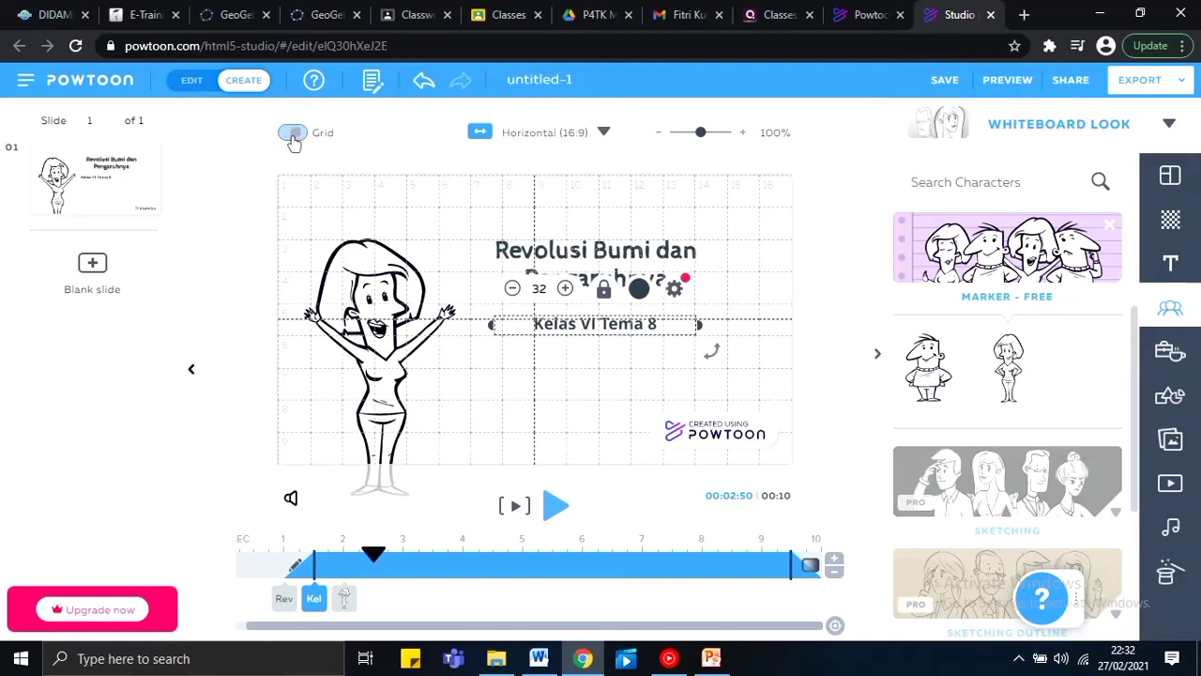
pyautogui.click(542, 246)
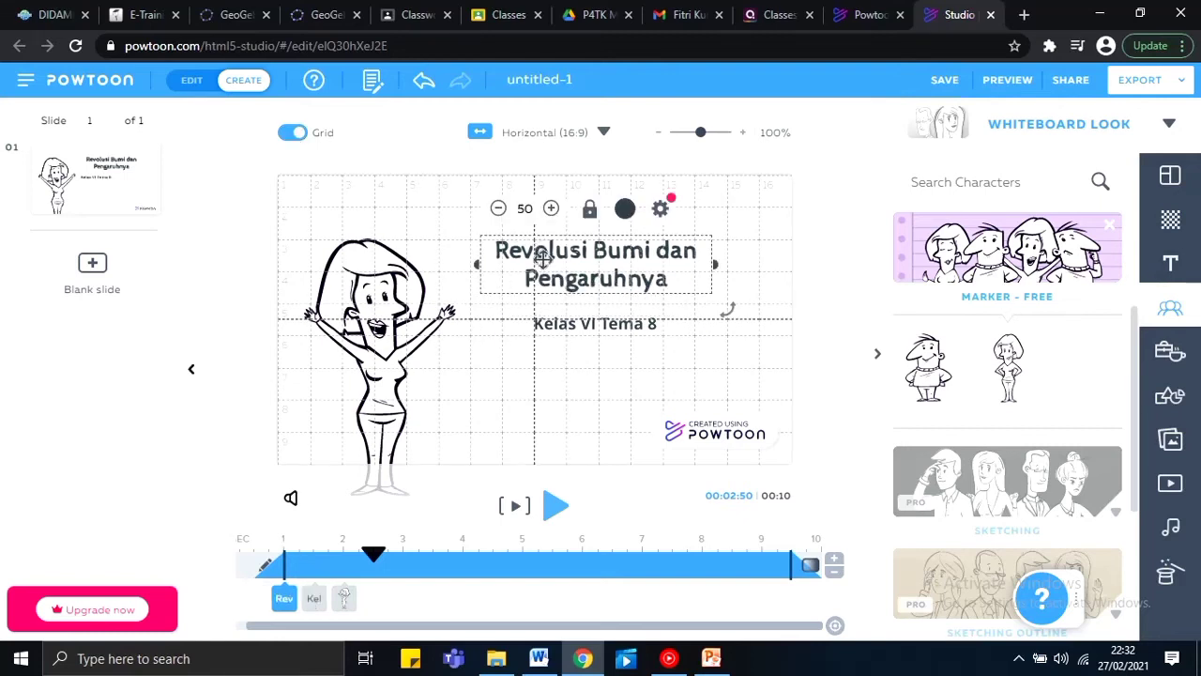
pyautogui.click(576, 324)
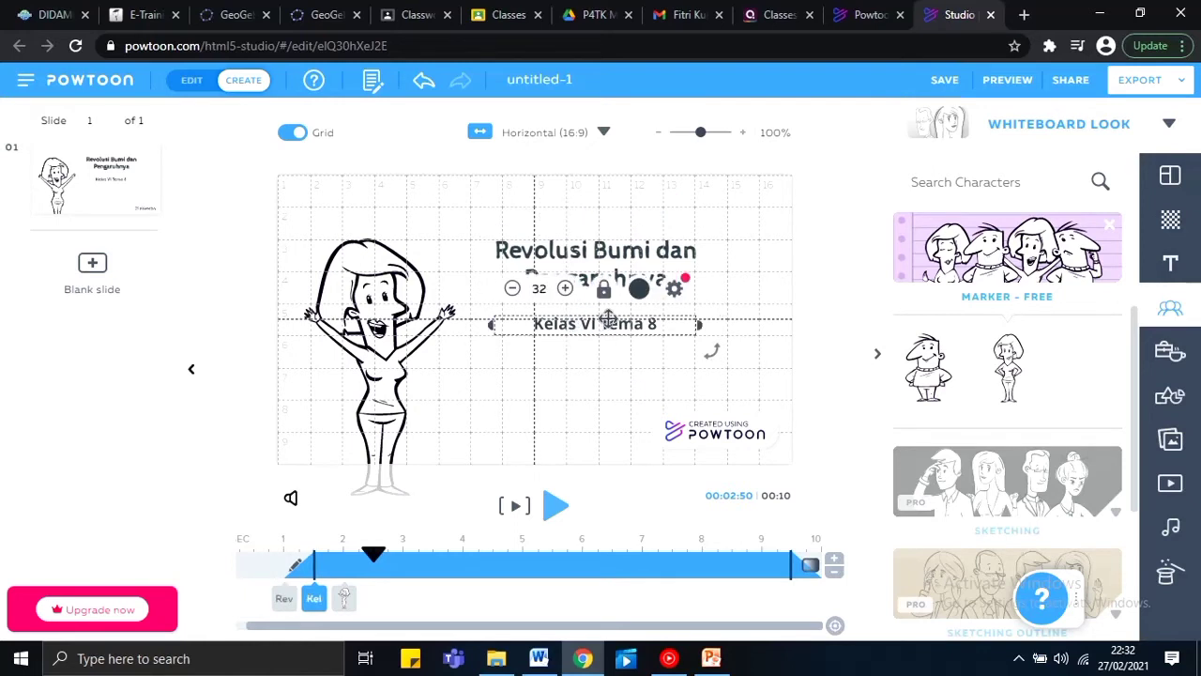
pyautogui.click(751, 281)
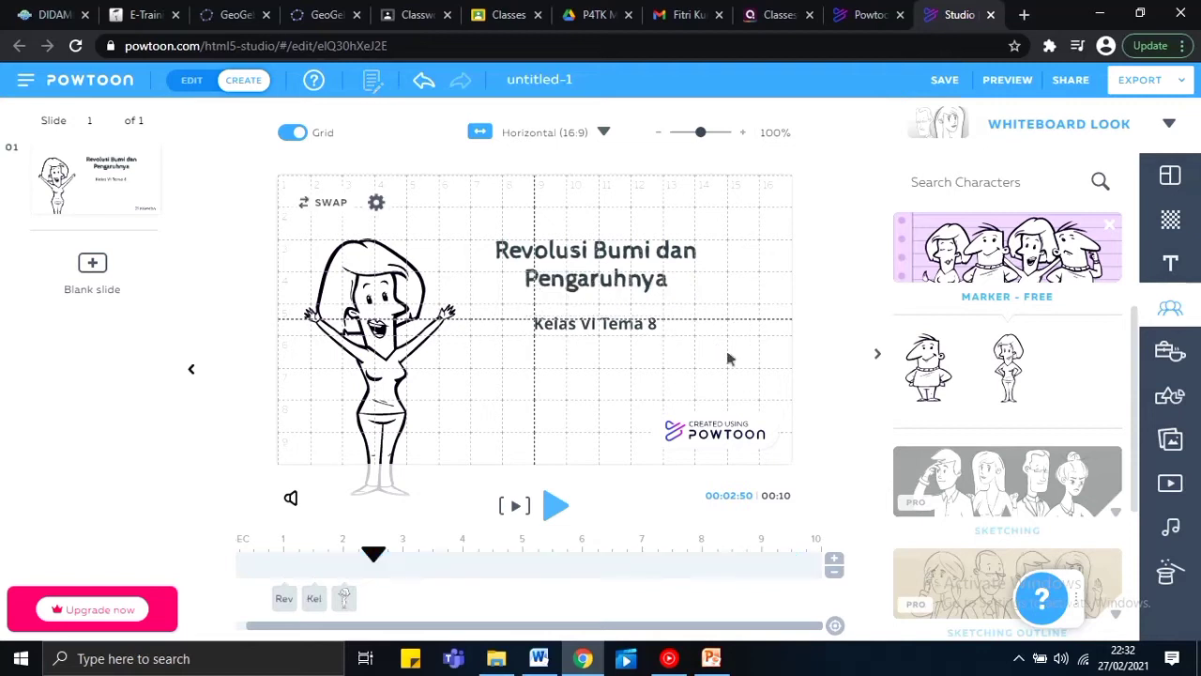
# Nudge the subtitle up onto the grid's horizontal centre line and preview the slide's animation.
pyautogui.click(610, 329)
pyautogui.moveTo(596, 322); pyautogui.dragTo(595, 319)
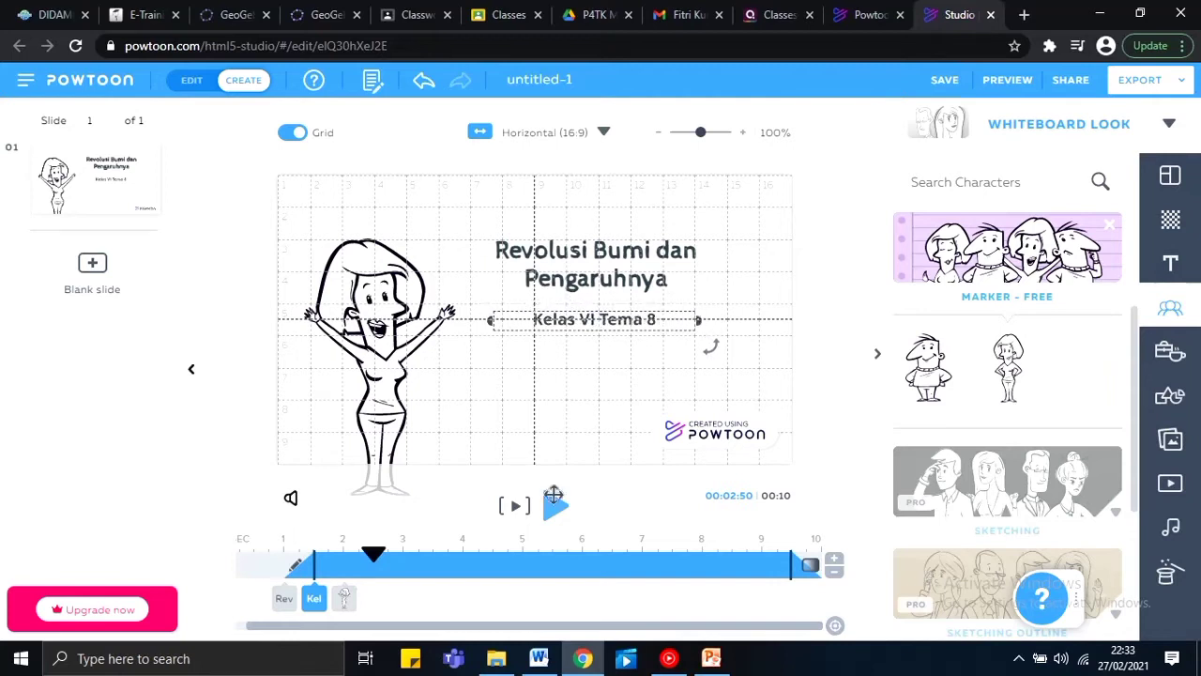
pyautogui.click(344, 597)
pyautogui.click(515, 507)
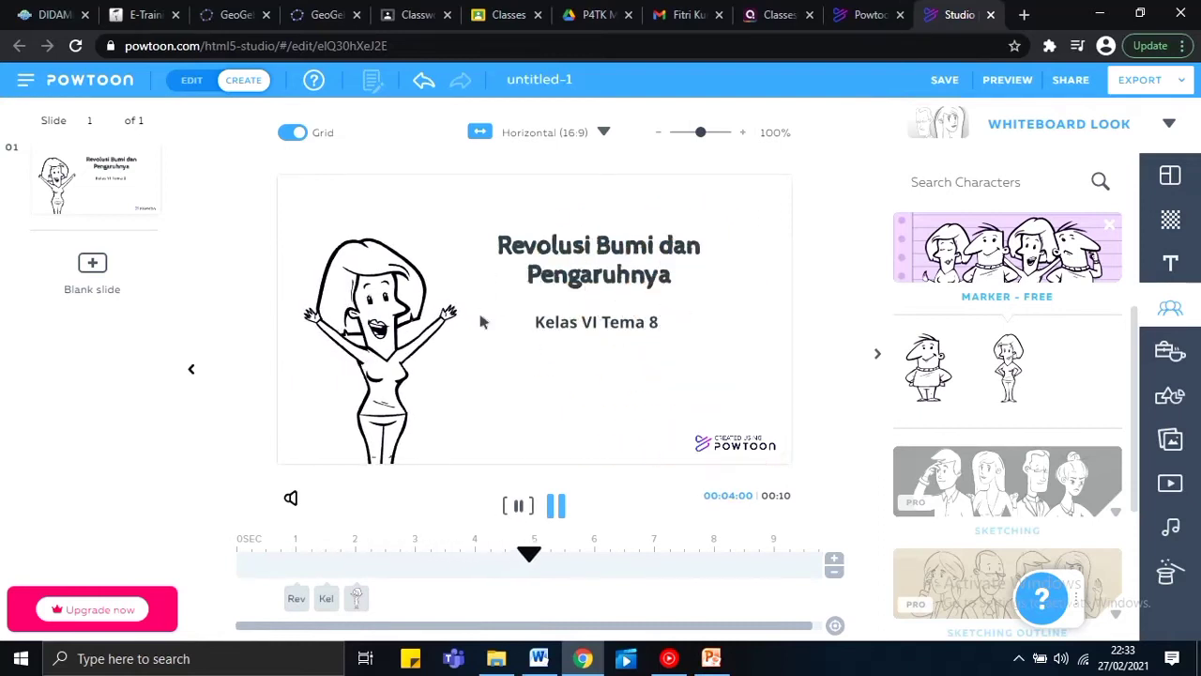
pyautogui.click(556, 512)
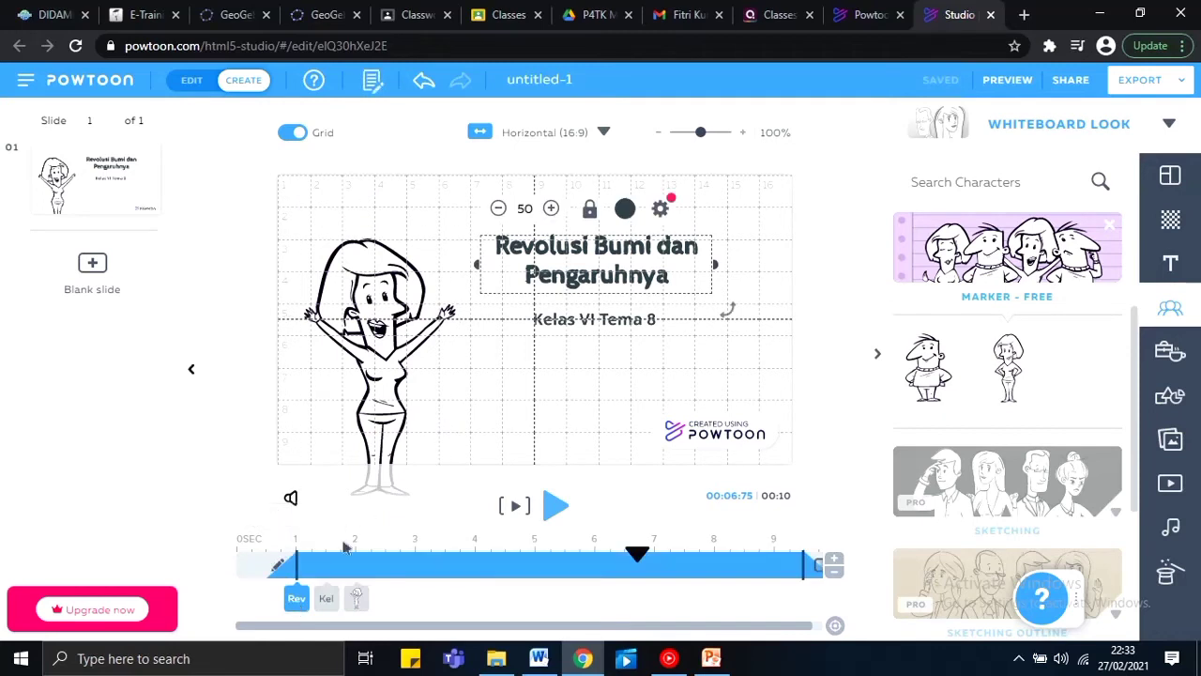
# Move the woman character to the start of the timeline so it enters before the title and subtitle.
pyautogui.click(327, 599)
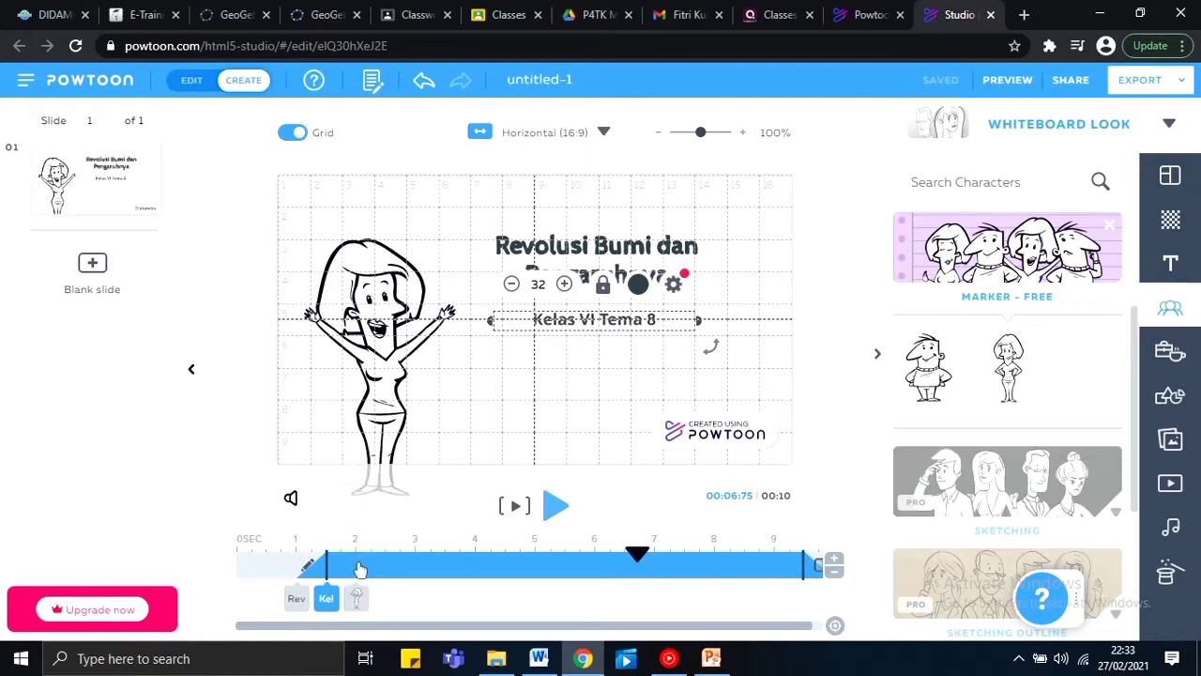
pyautogui.click(358, 597)
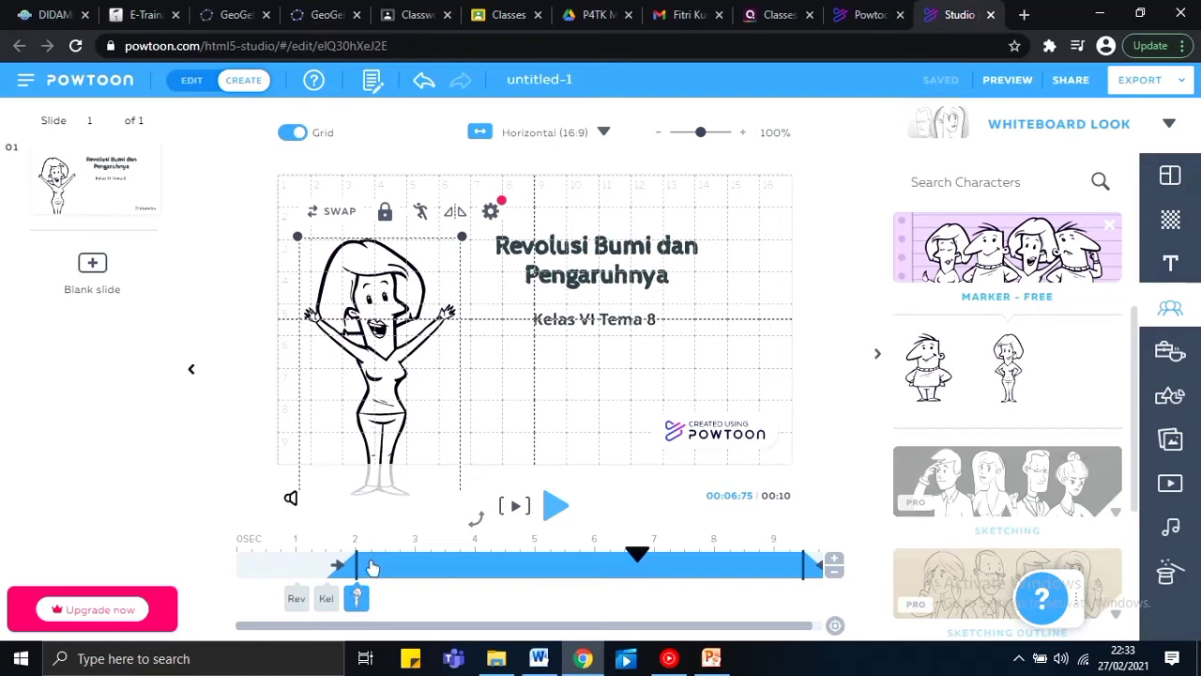
pyautogui.moveTo(357, 598); pyautogui.dragTo(300, 605)
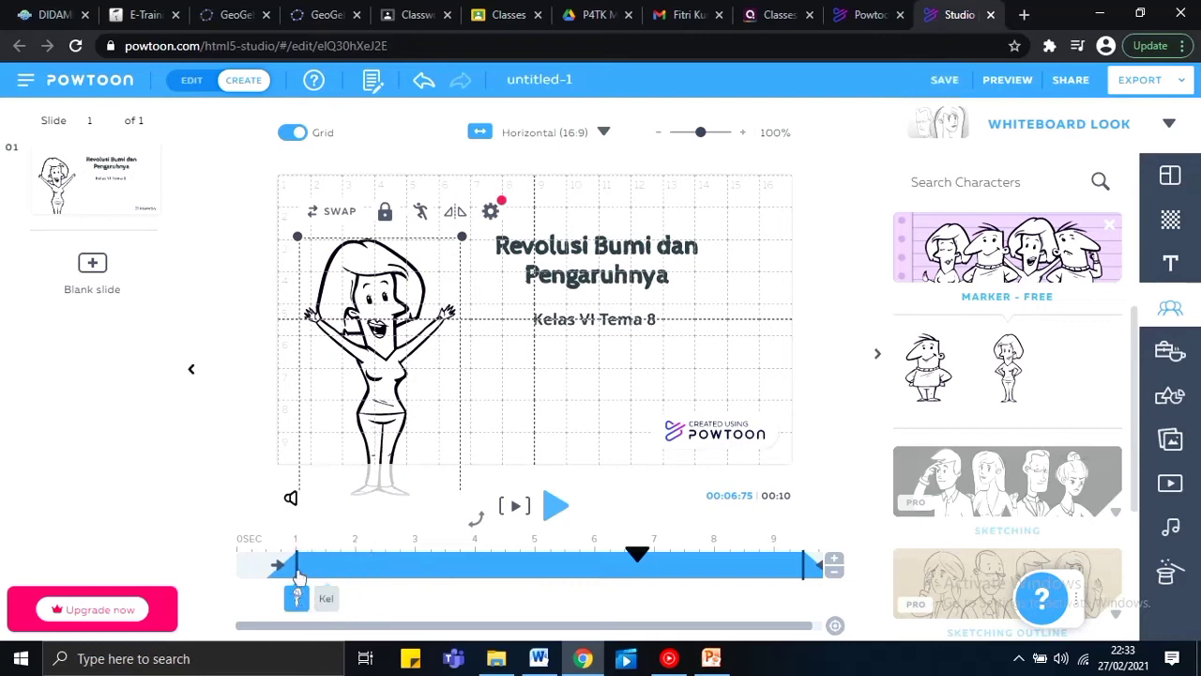
pyautogui.moveTo(289, 566); pyautogui.dragTo(266, 566)
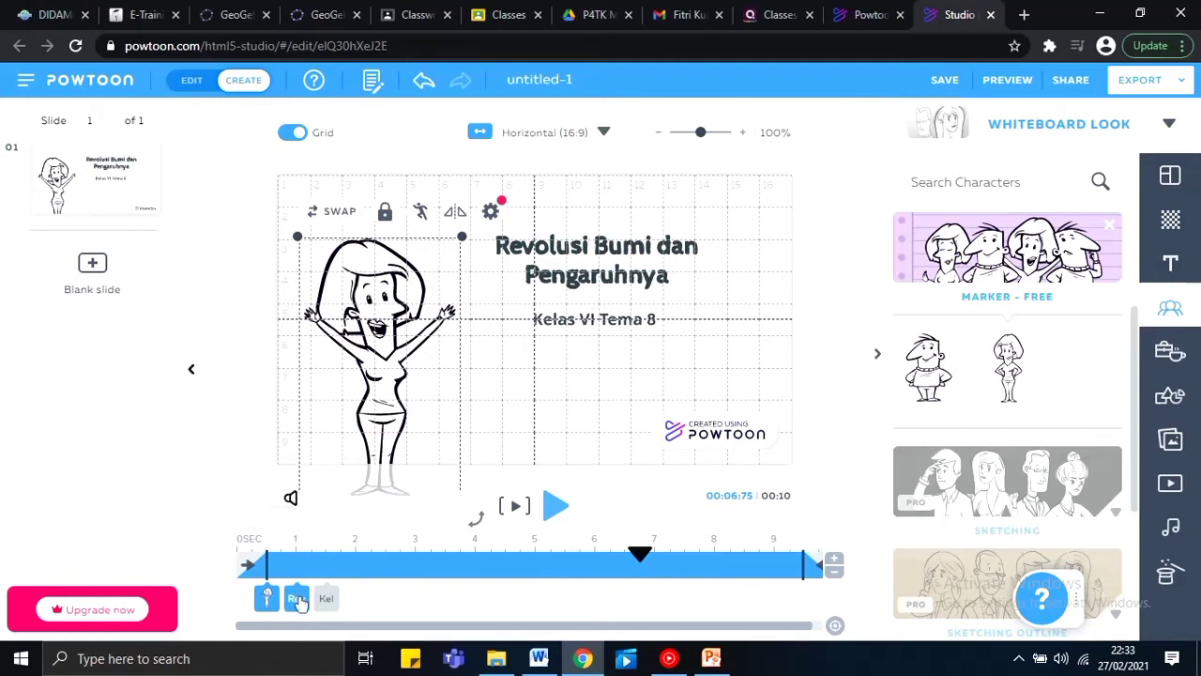
# Set the title to enter at about 3 seconds and the subtitle at about 5 seconds on the timeline.
pyautogui.moveTo(298, 602)
pyautogui.mouseDown()
pyautogui.moveTo(402, 602)
pyautogui.moveTo(270, 598)
pyautogui.moveTo(311, 598)
pyautogui.mouseUp()
pyautogui.click(326, 598)
pyautogui.moveTo(390, 567); pyautogui.dragTo(533, 575)
pyautogui.moveTo(372, 598); pyautogui.dragTo(415, 573)
pyautogui.click(689, 462)
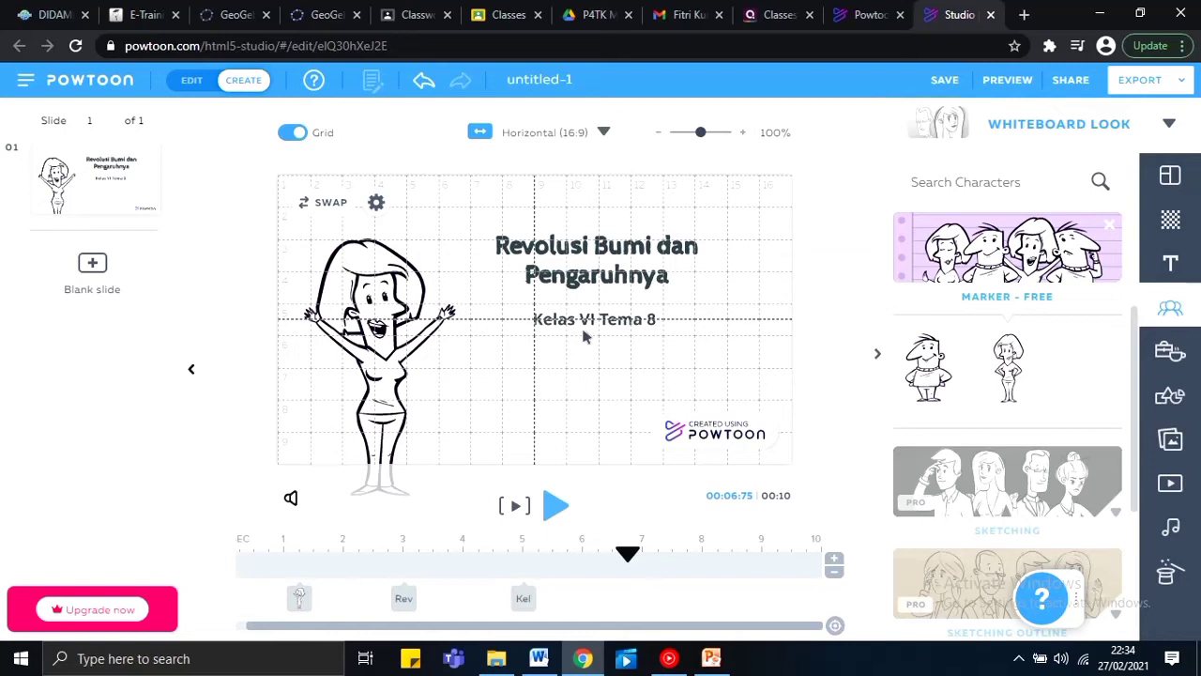
# Add the multicoloured confetti burst from the animated shapes and place it over the title and subtitle.
pyautogui.click(1186, 400)
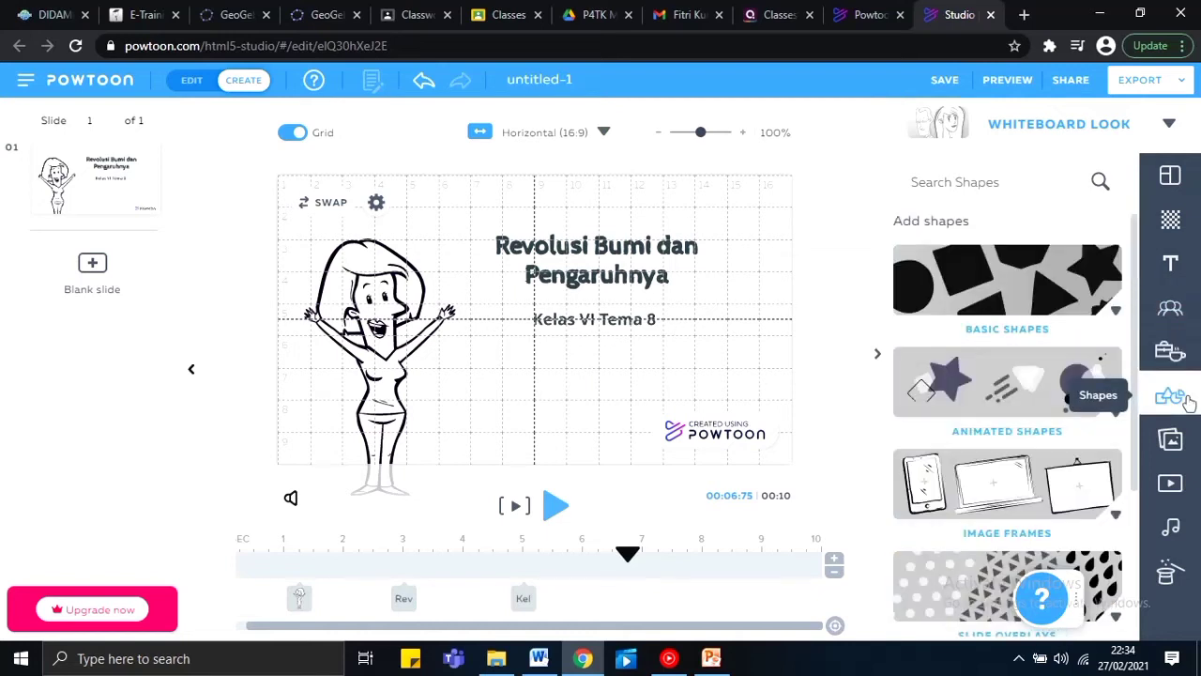
pyautogui.click(1000, 372)
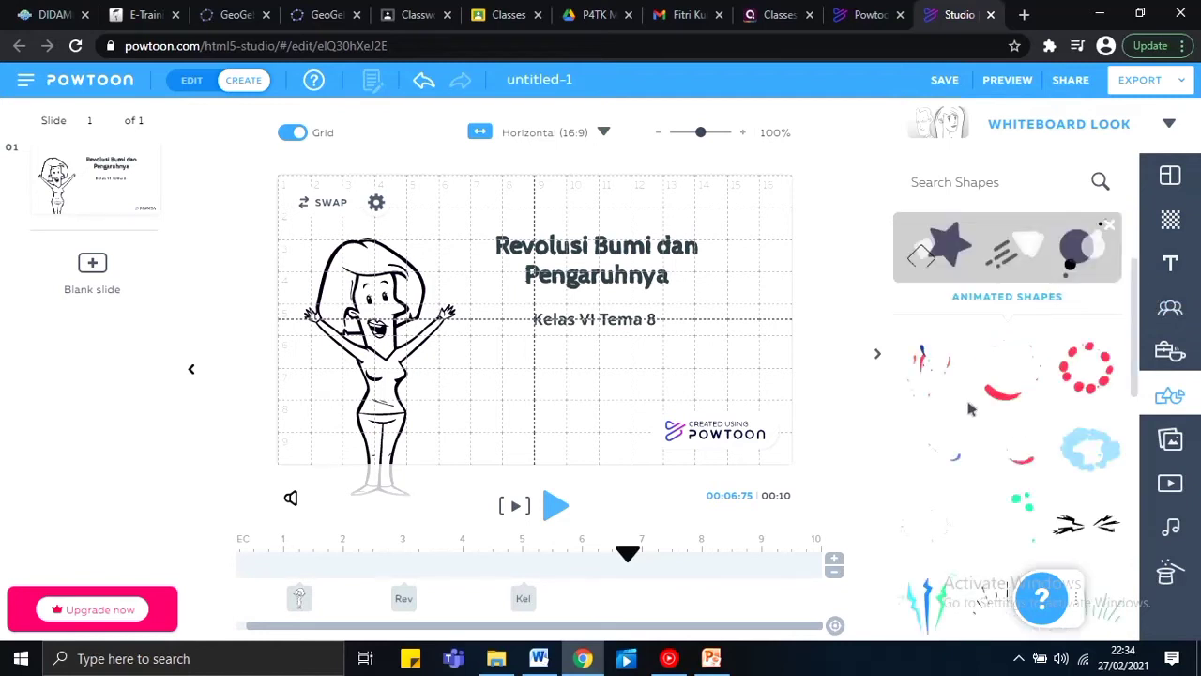
pyautogui.moveTo(941, 378)
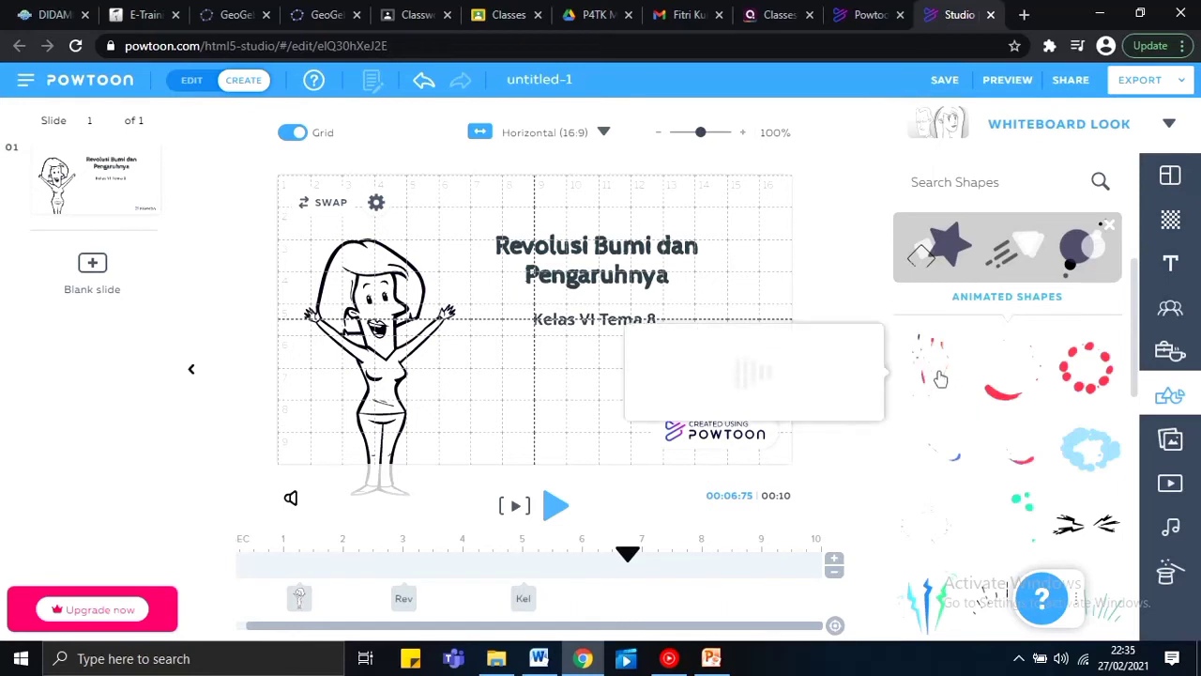
pyautogui.click(940, 378)
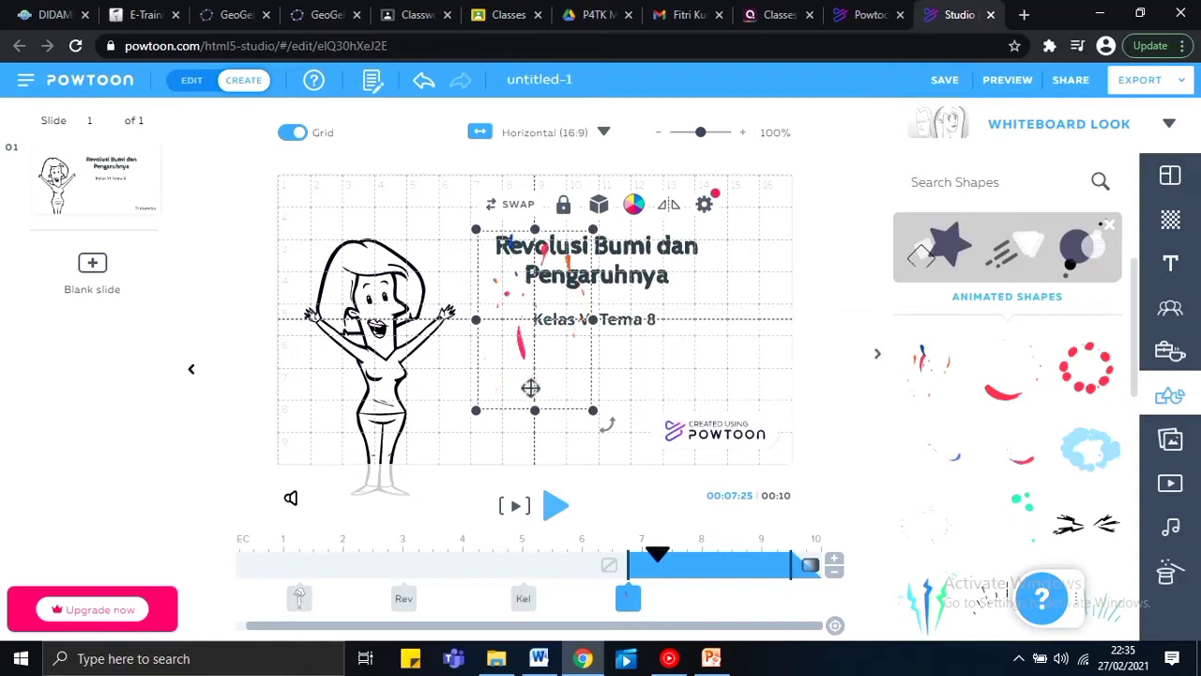
pyautogui.moveTo(556, 379); pyautogui.dragTo(577, 380)
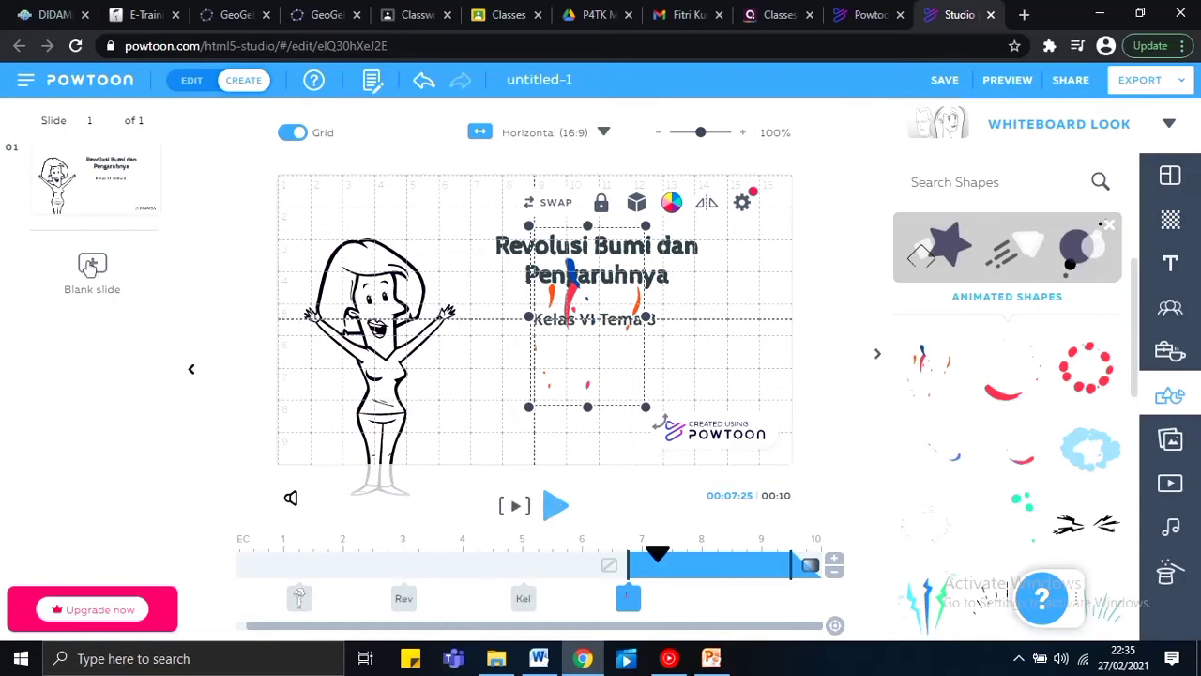
# Add a blank second slide and check the visual assets for slides 1 and 2 in the Word storyline script.
pyautogui.click(91, 269)
pyautogui.click(91, 266)
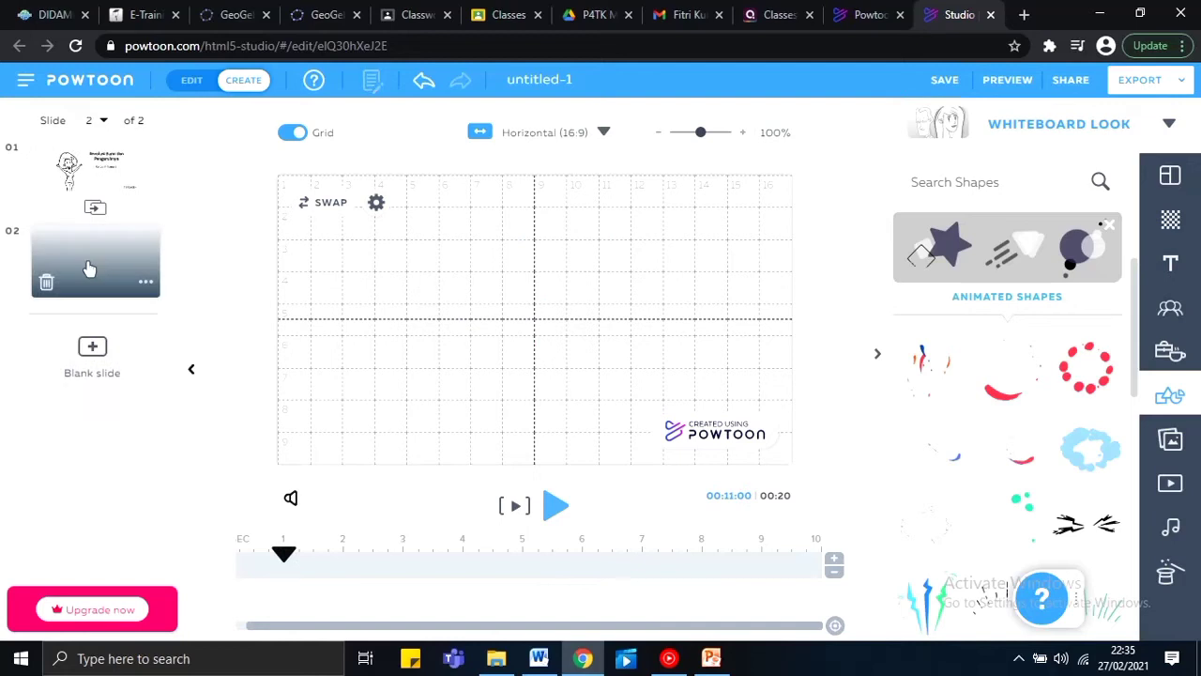
pyautogui.click(539, 659)
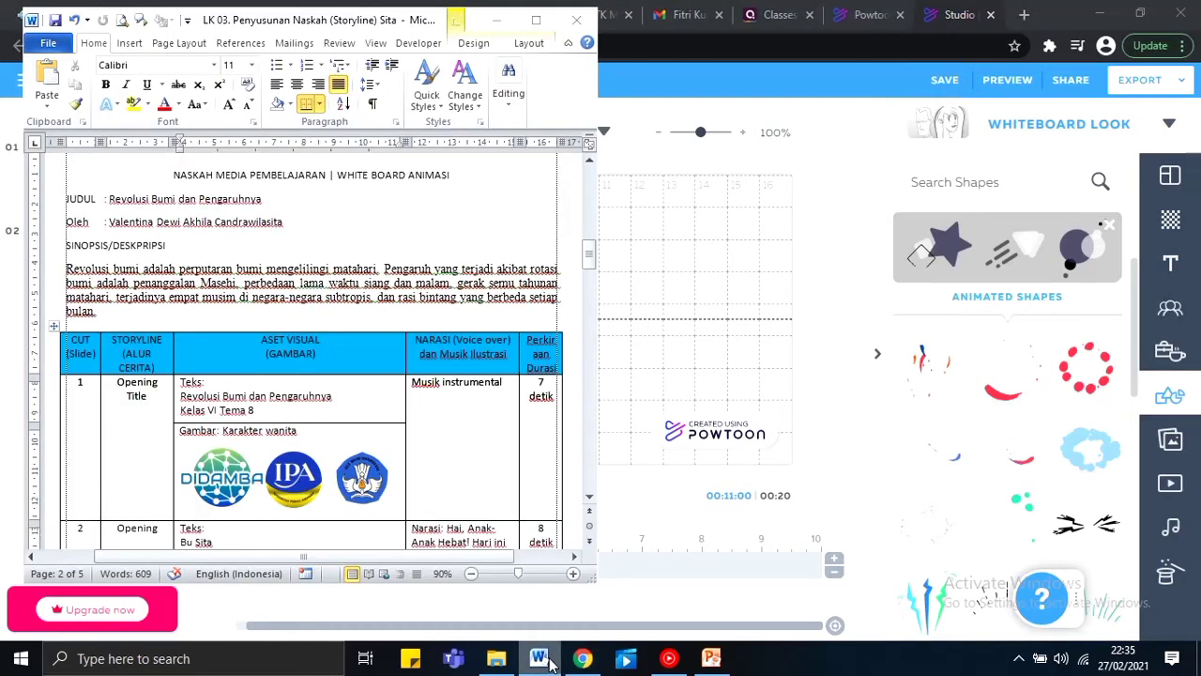
pyautogui.moveTo(589, 268); pyautogui.dragTo(591, 282)
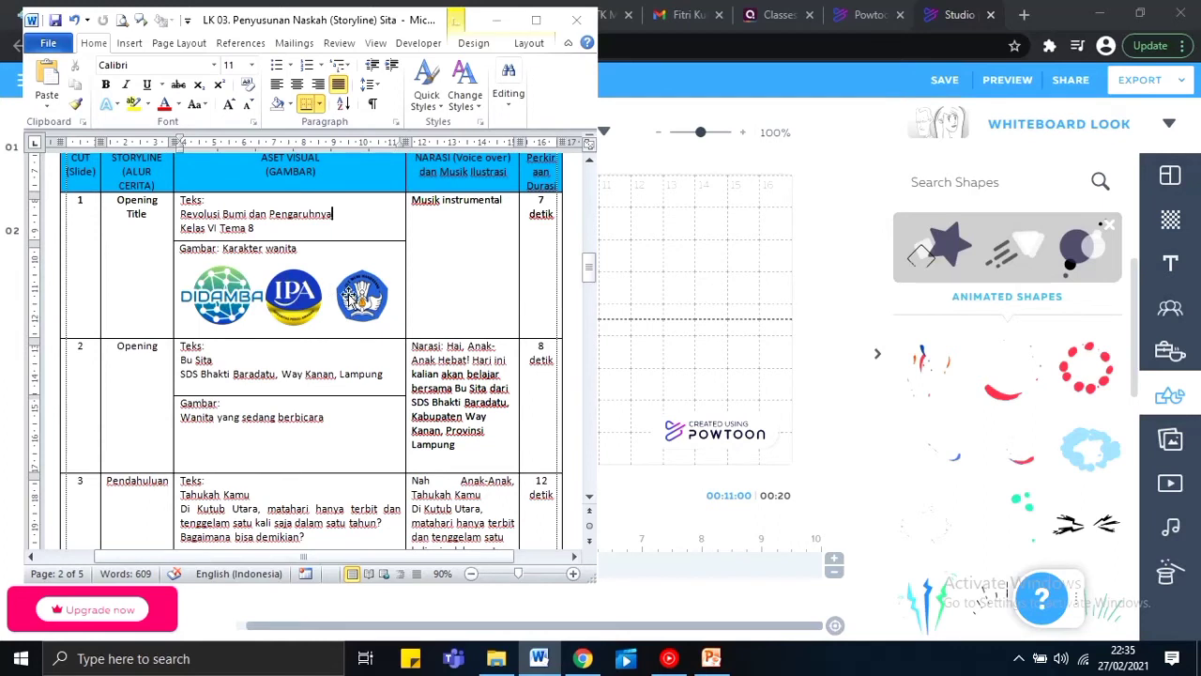
pyautogui.click(497, 25)
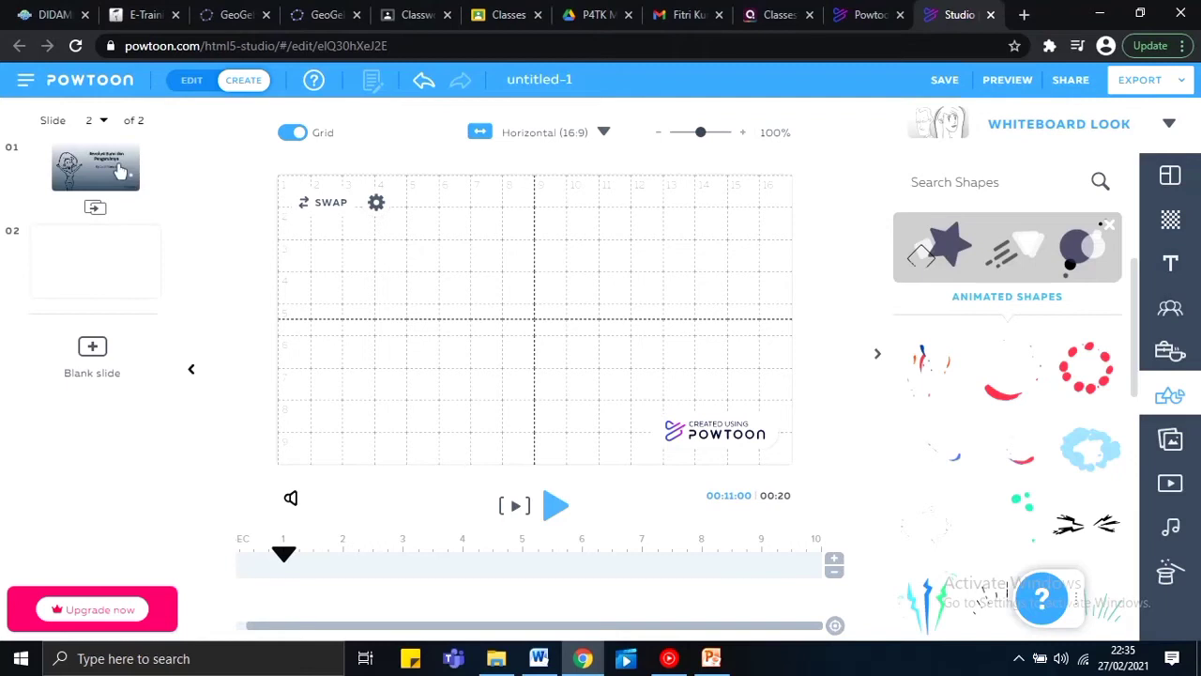
# Add the logo_kemdikbud tanpa bg, logo ipa tanpa bg and DIDAMBA logos from the uploaded images to slide 1.
pyautogui.click(85, 166)
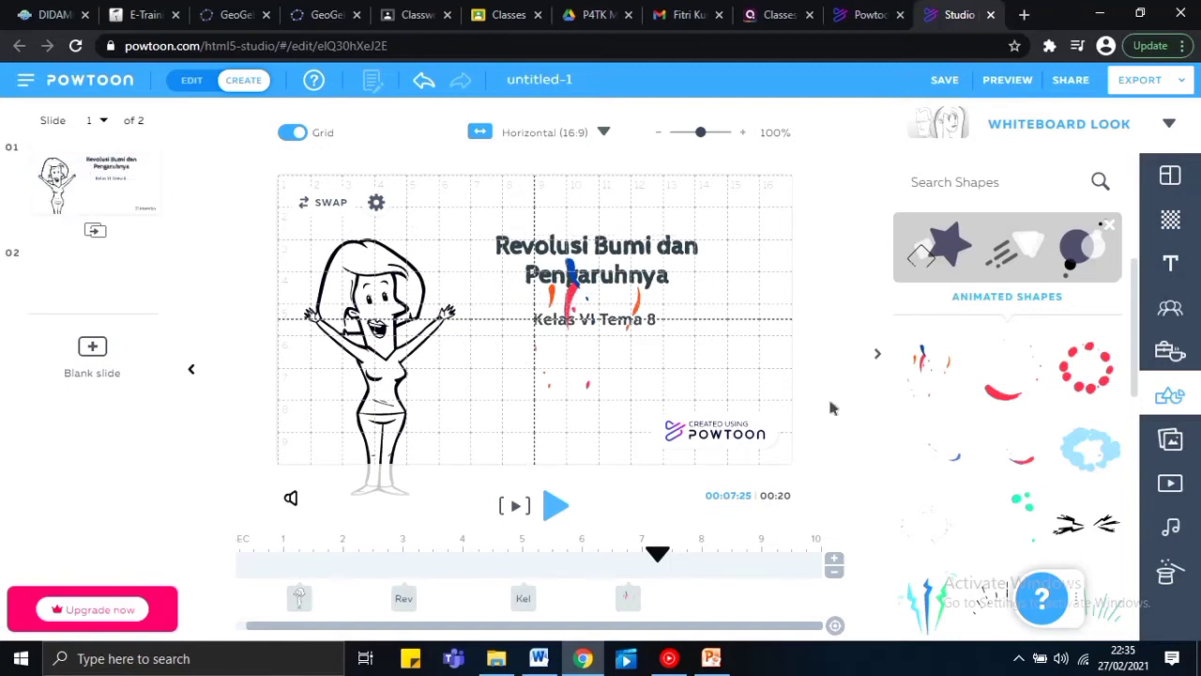
pyautogui.click(1171, 438)
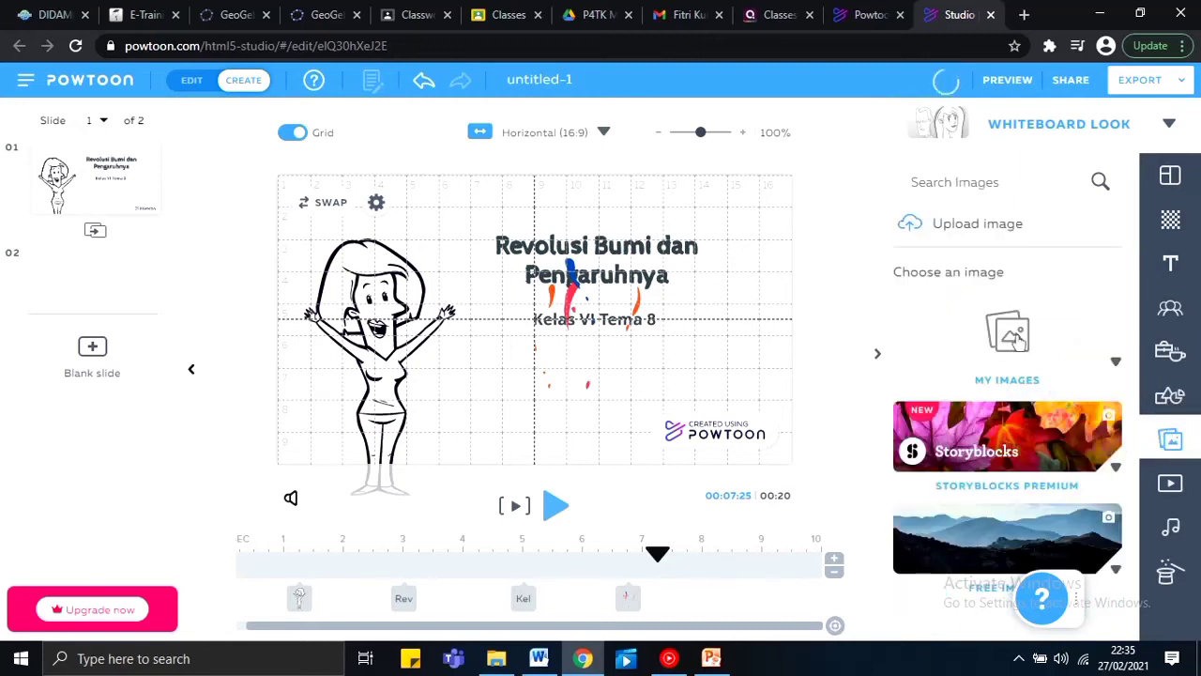
pyautogui.click(1012, 338)
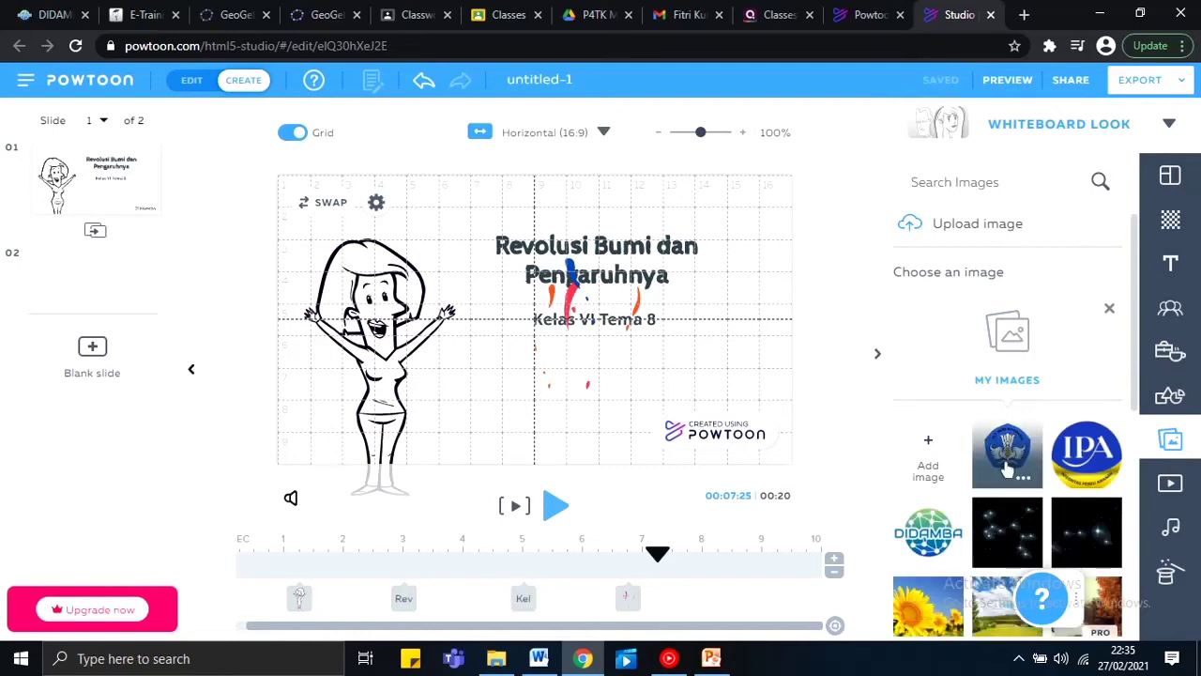
pyautogui.moveTo(1014, 461)
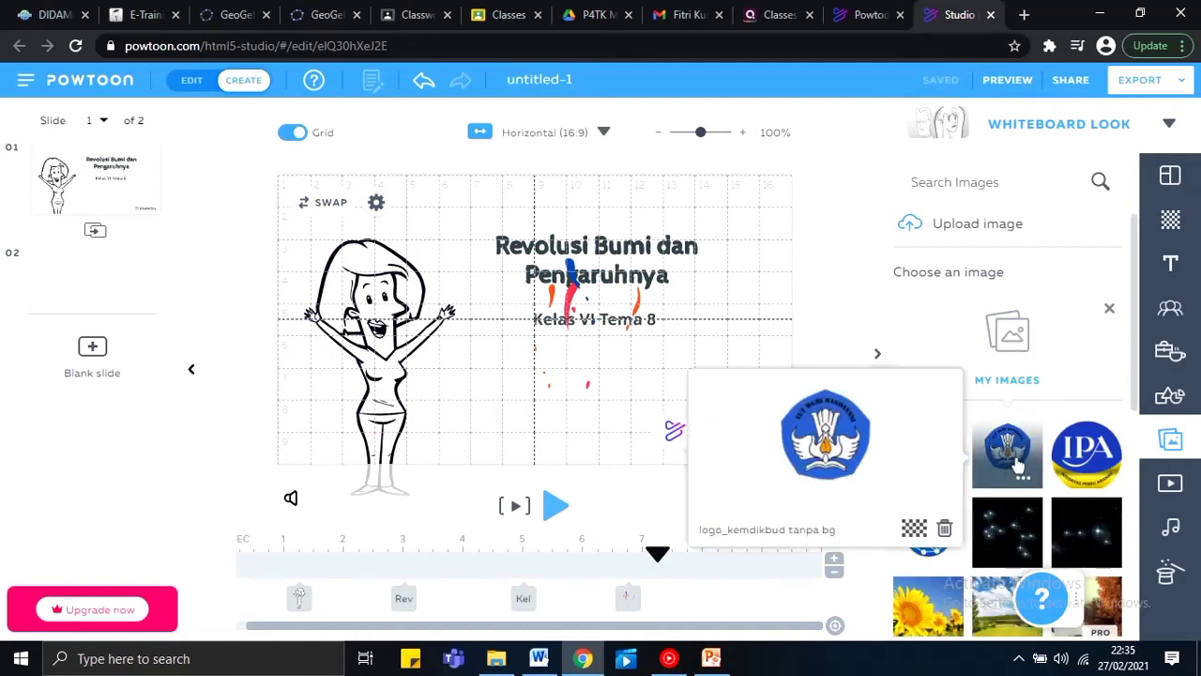
pyautogui.click(1018, 460)
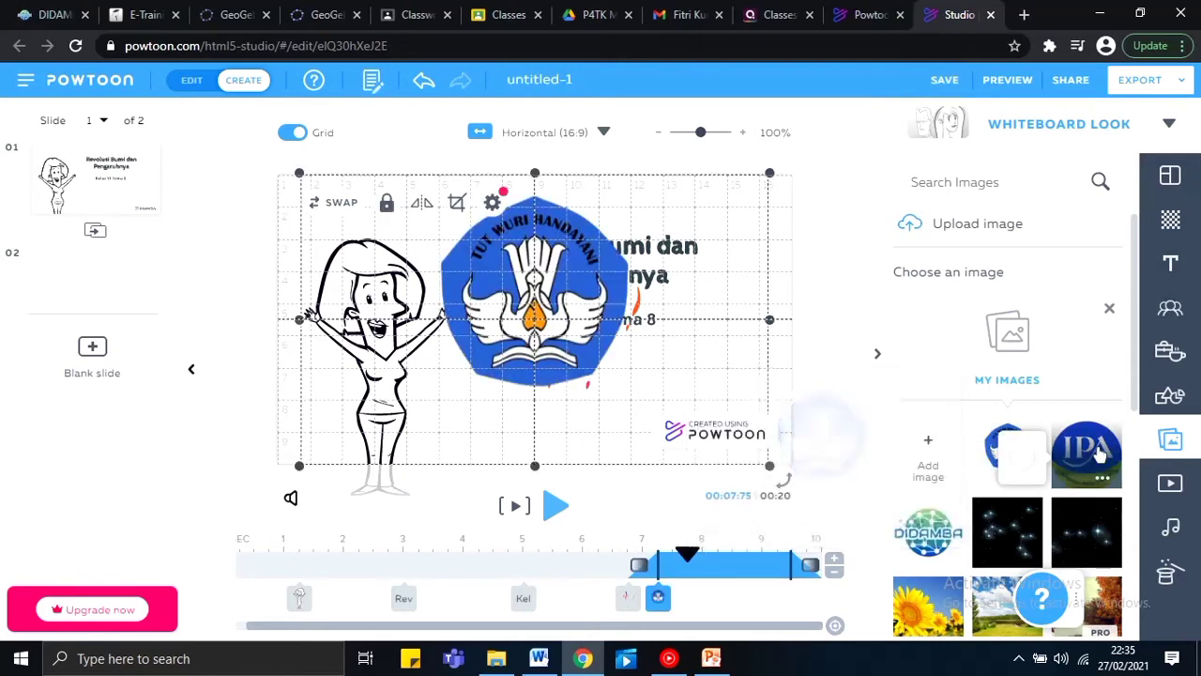
pyautogui.moveTo(1099, 454)
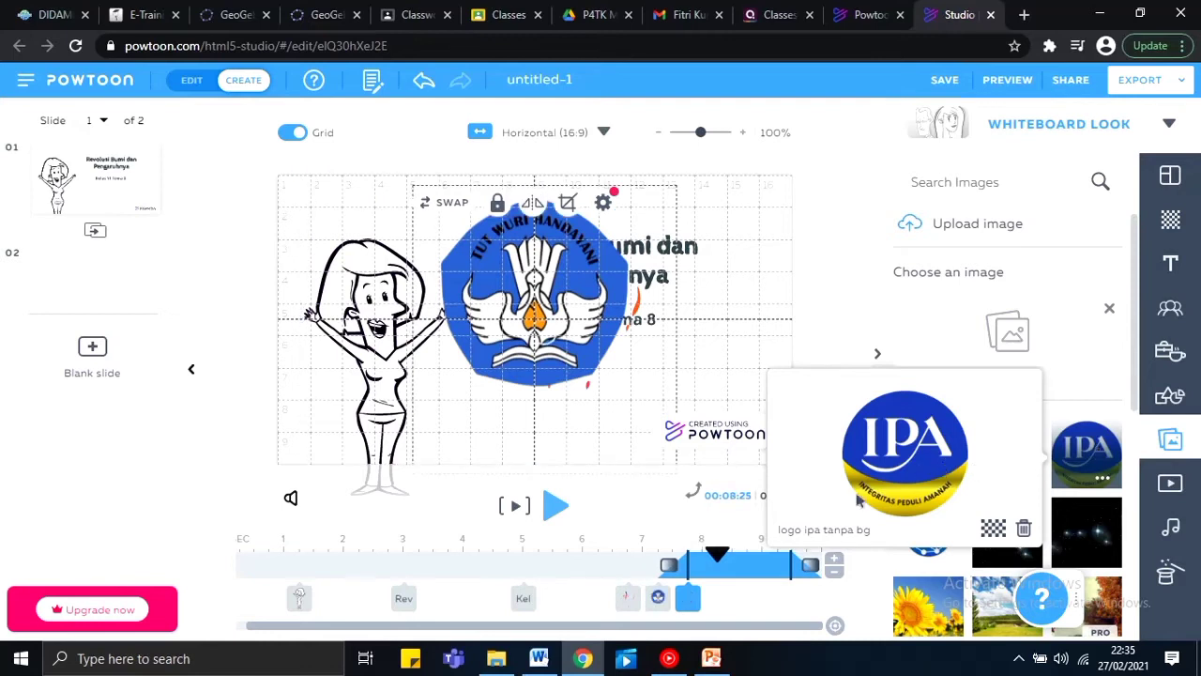
pyautogui.click(933, 553)
pyautogui.click(423, 80)
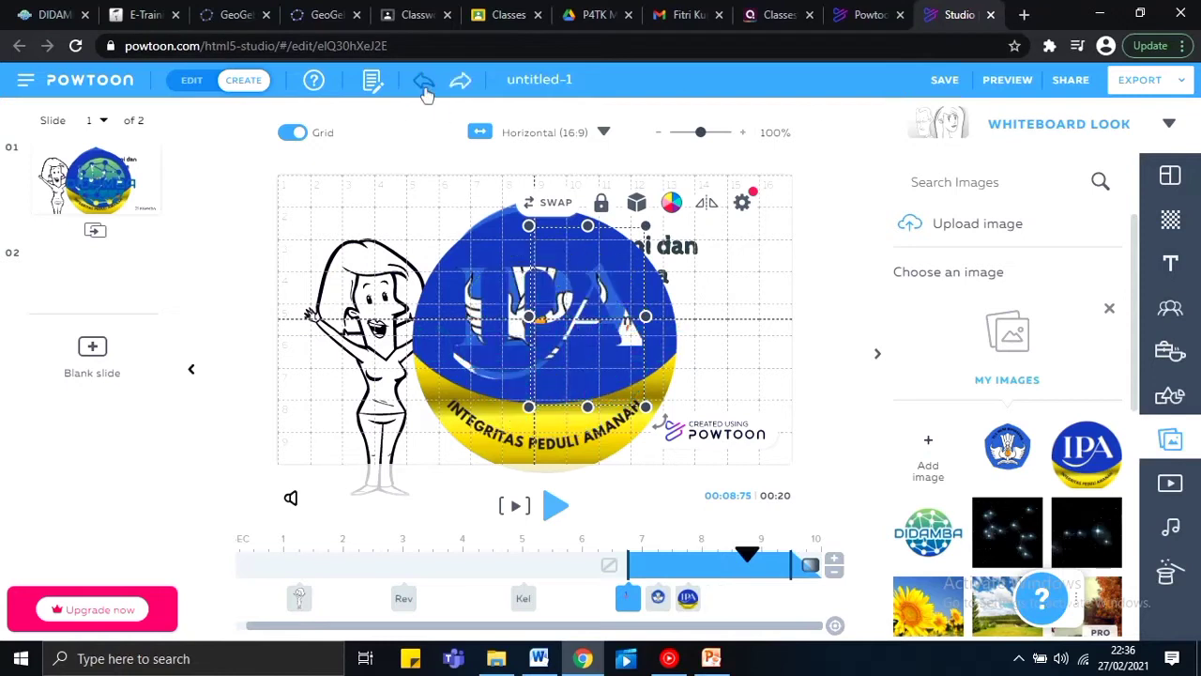
pyautogui.click(922, 532)
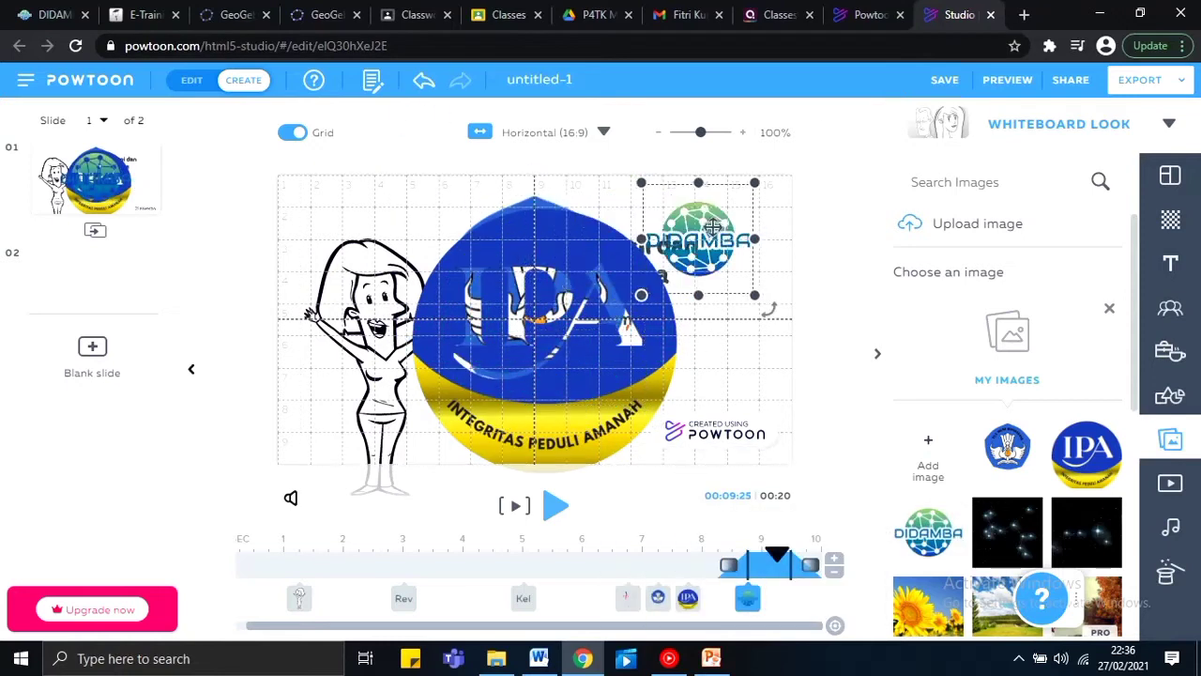
# Shrink the three logos and line them up in the slide's upper right corner, ordered Kemdikbud, IPA, DIDAMBA.
pyautogui.moveTo(644, 292); pyautogui.dragTo(665, 272)
pyautogui.moveTo(711, 228); pyautogui.dragTo(748, 220)
pyautogui.click(563, 351)
pyautogui.moveTo(415, 465); pyautogui.dragTo(675, 232)
pyautogui.click(544, 314)
pyautogui.moveTo(298, 464); pyautogui.dragTo(547, 320)
pyautogui.moveTo(642, 266); pyautogui.dragTo(577, 260)
# Move the title and subtitle below the logos and the confetti shape beside the character's raised hand.
pyautogui.click(535, 282)
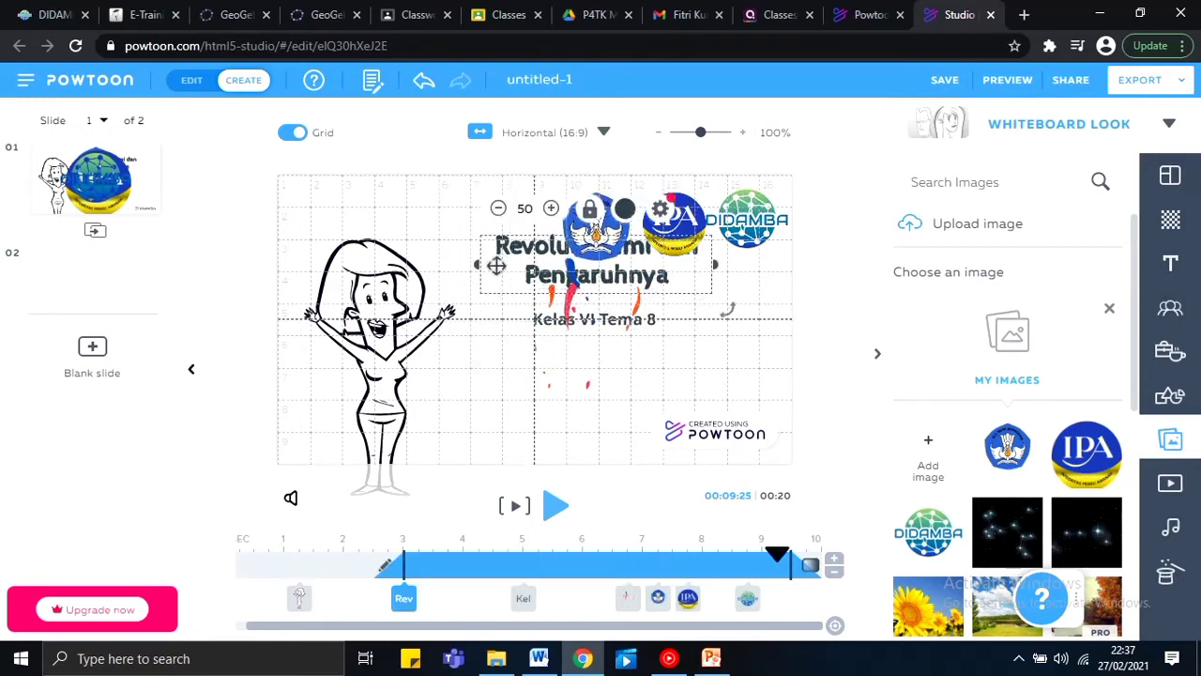
pyautogui.click(589, 328)
pyautogui.moveTo(589, 327); pyautogui.dragTo(566, 375)
pyautogui.click(498, 246)
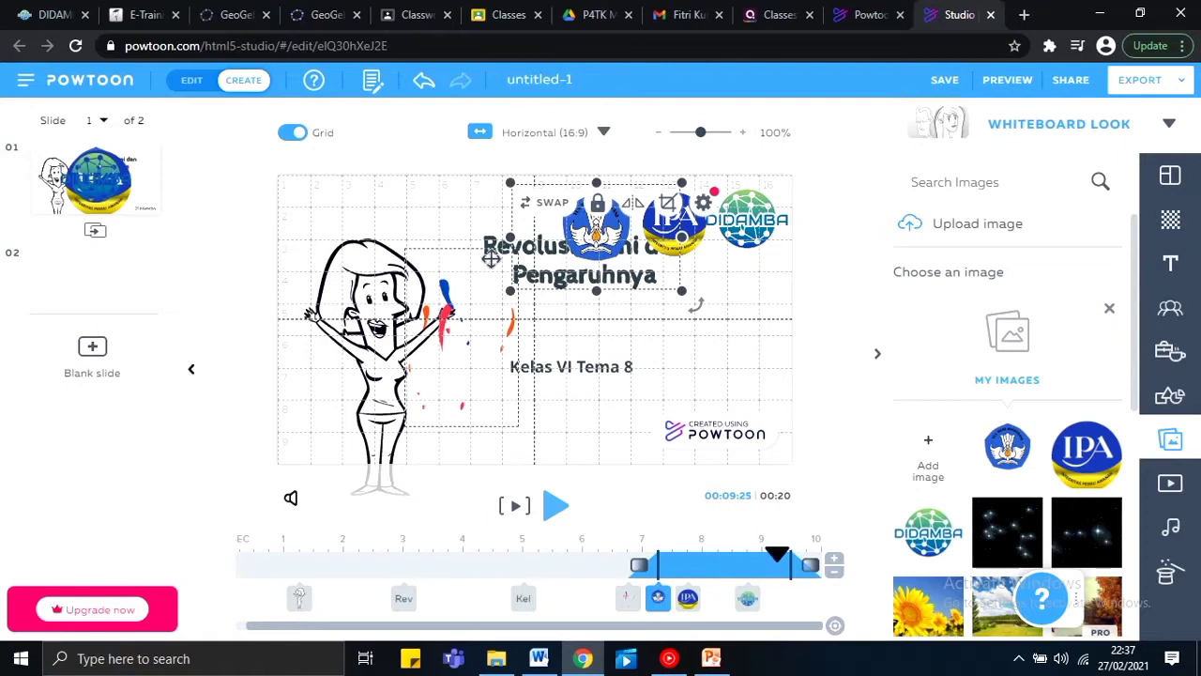
pyautogui.moveTo(605, 305); pyautogui.dragTo(605, 359)
# Make the three logos enter together at about 7.5 seconds and shorten slide 1 to 9 seconds.
pyautogui.click(681, 598)
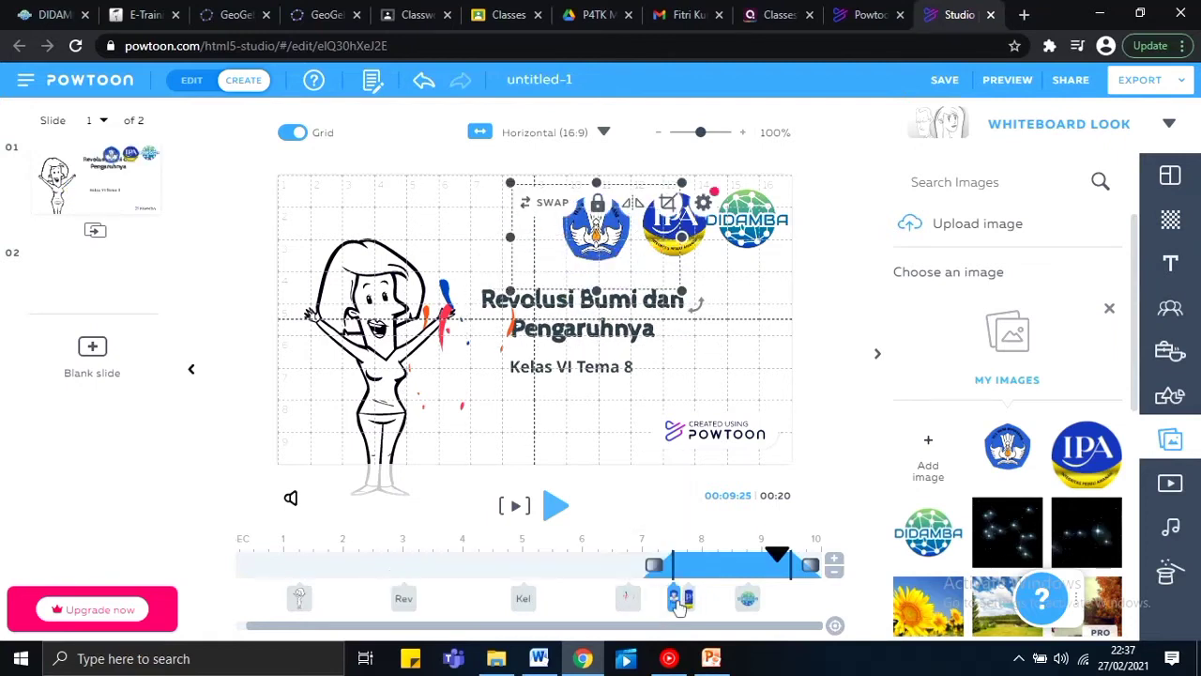
pyautogui.click(676, 596)
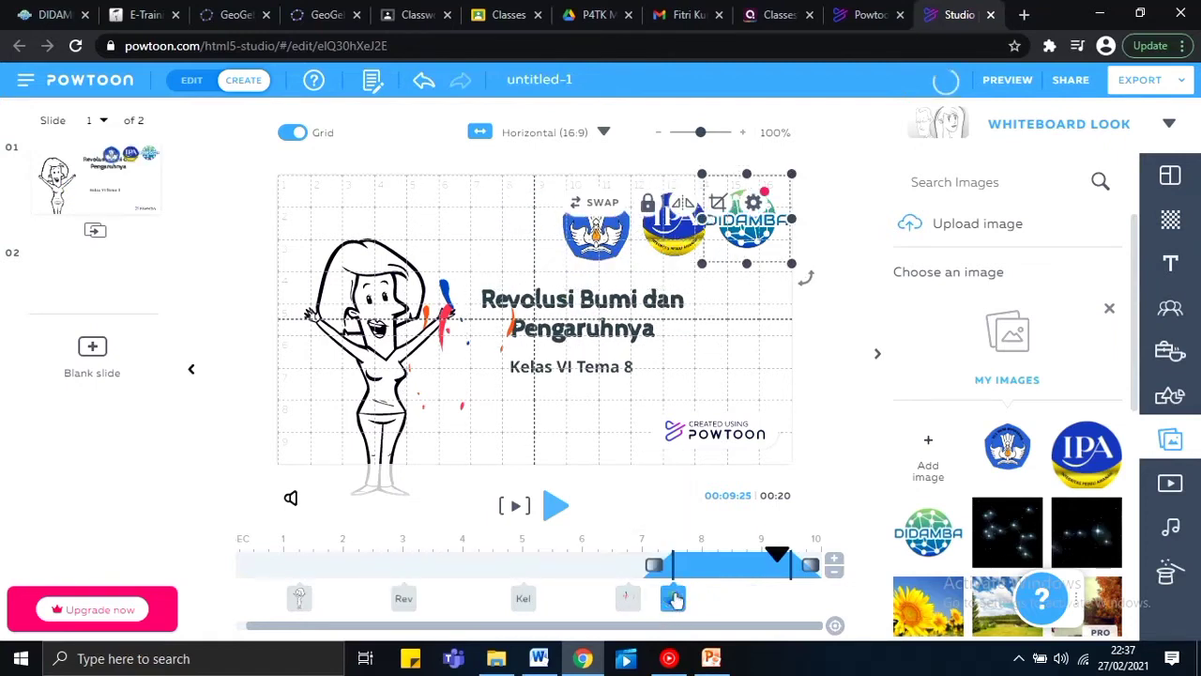
pyautogui.click(514, 507)
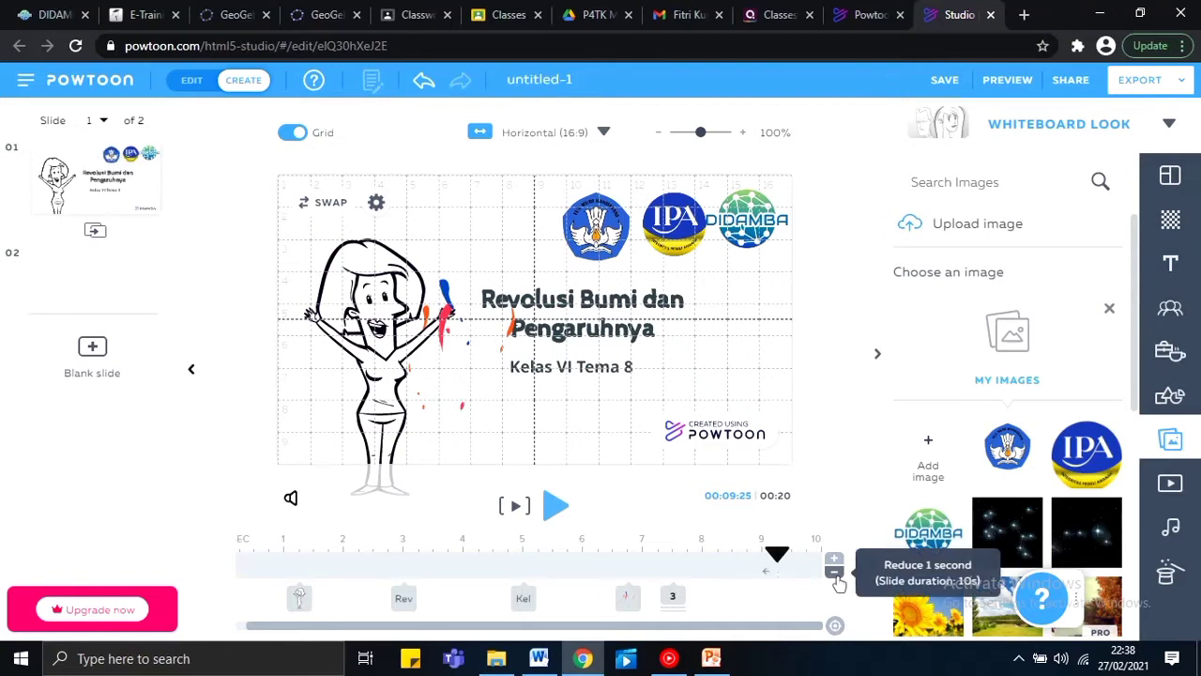
pyautogui.click(834, 573)
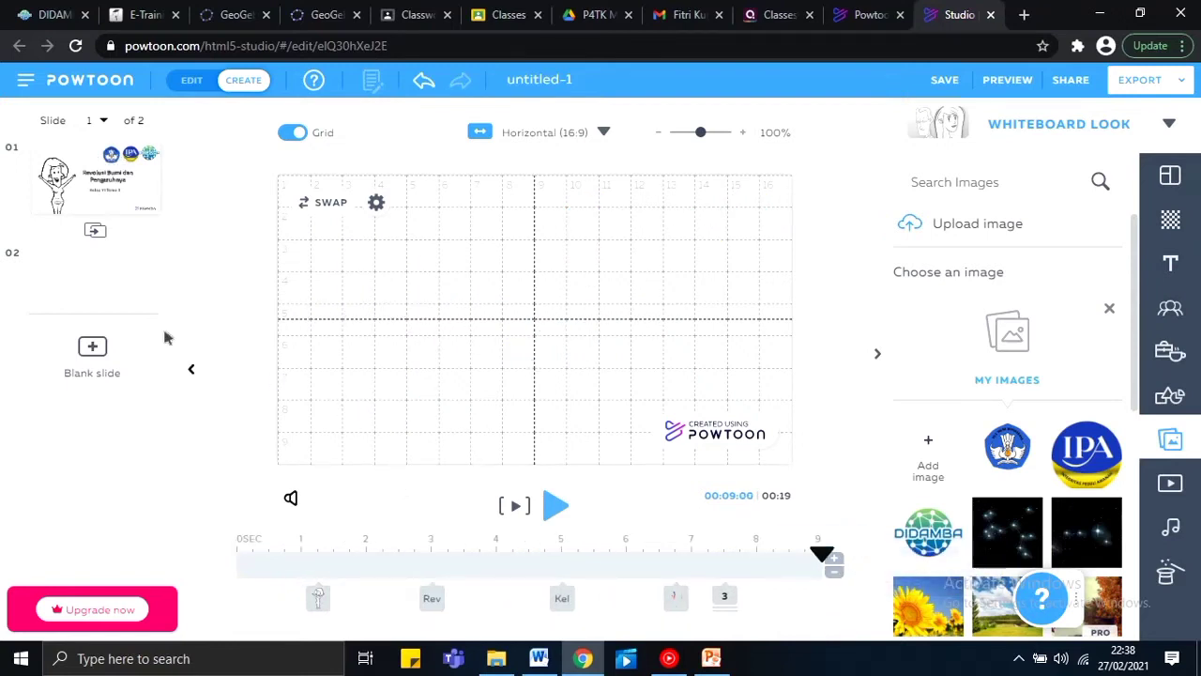
# Consult the storyline for slide 2, add the Marker woman character to it, set her pose, and place her enlarged on the slide's right half.
pyautogui.click(99, 280)
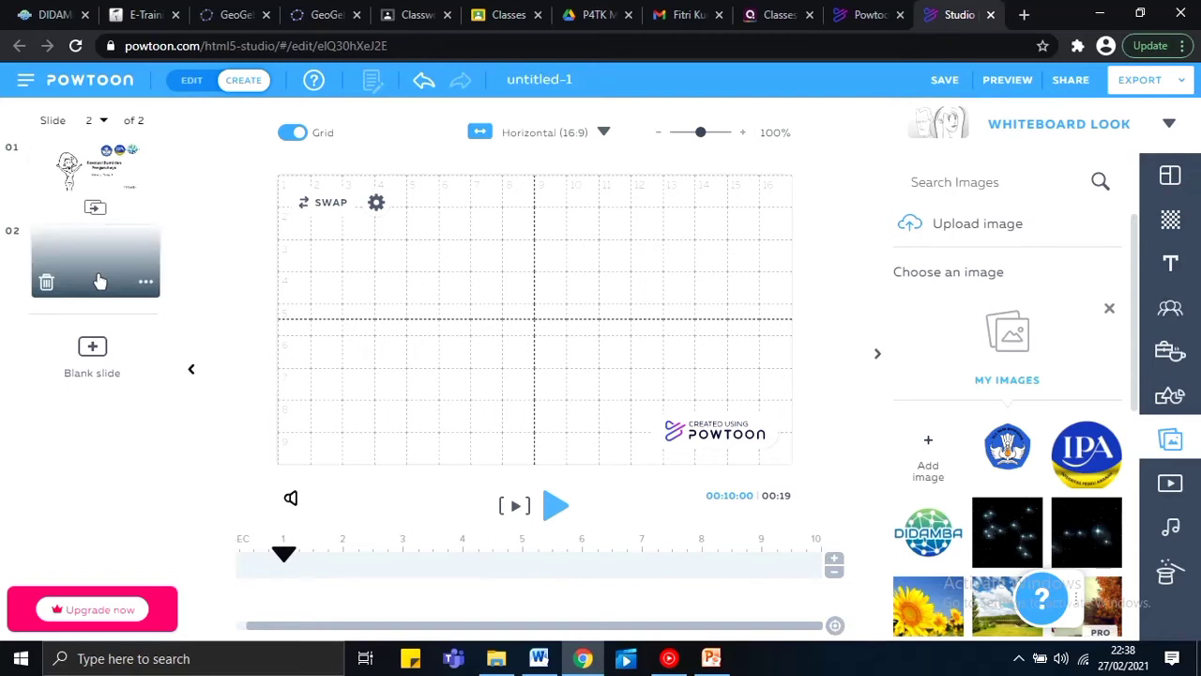
pyautogui.click(539, 661)
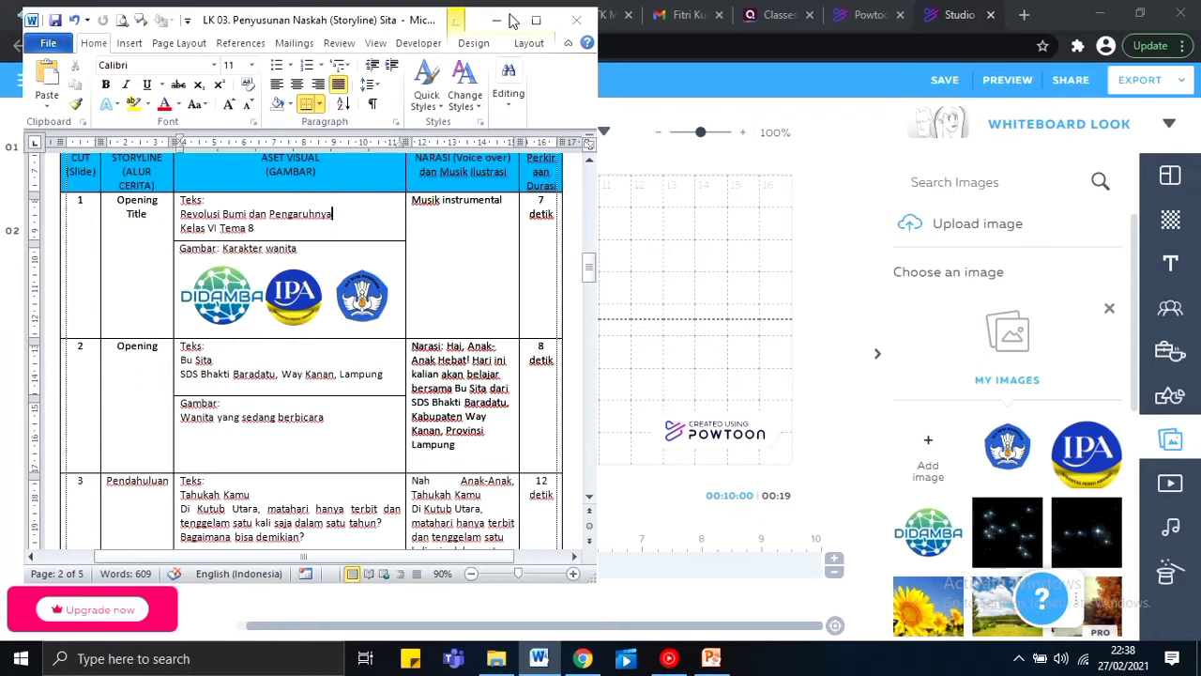
pyautogui.click(512, 20)
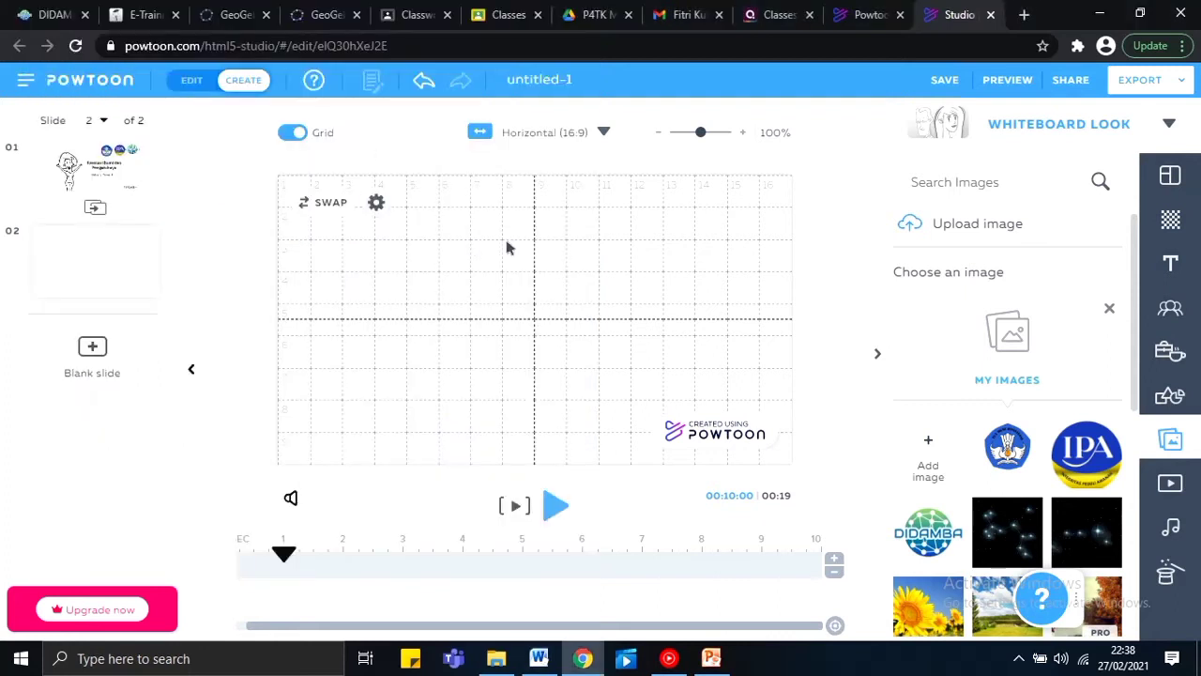
pyautogui.click(1181, 317)
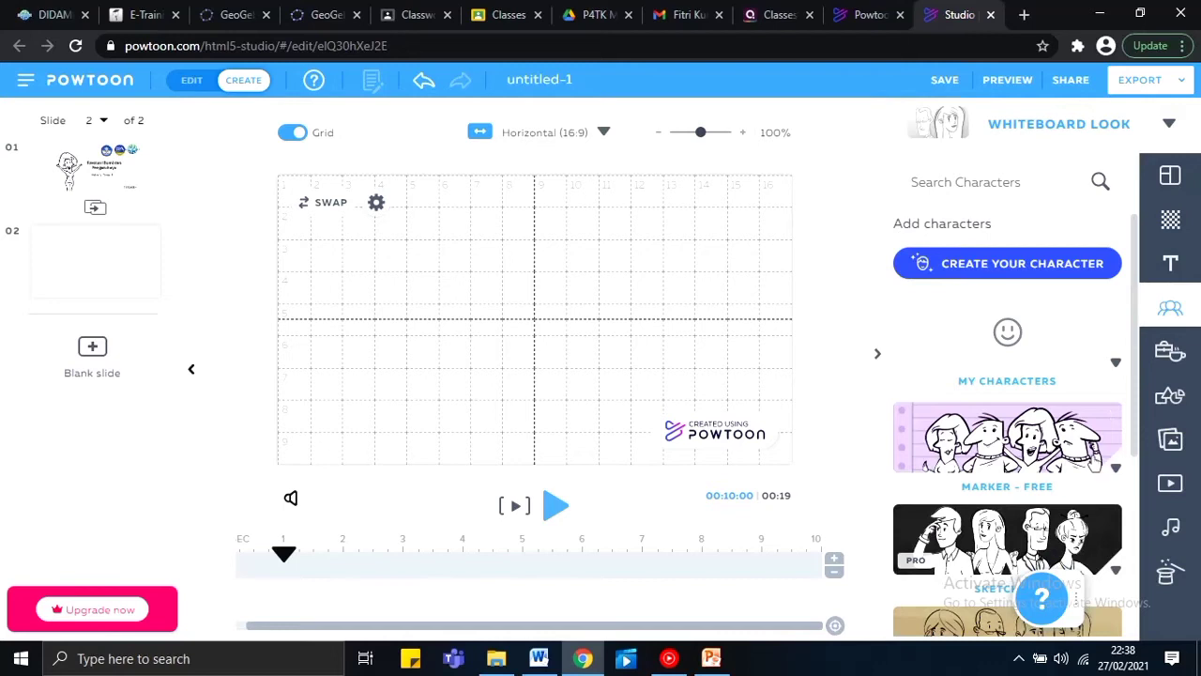
pyautogui.click(1119, 466)
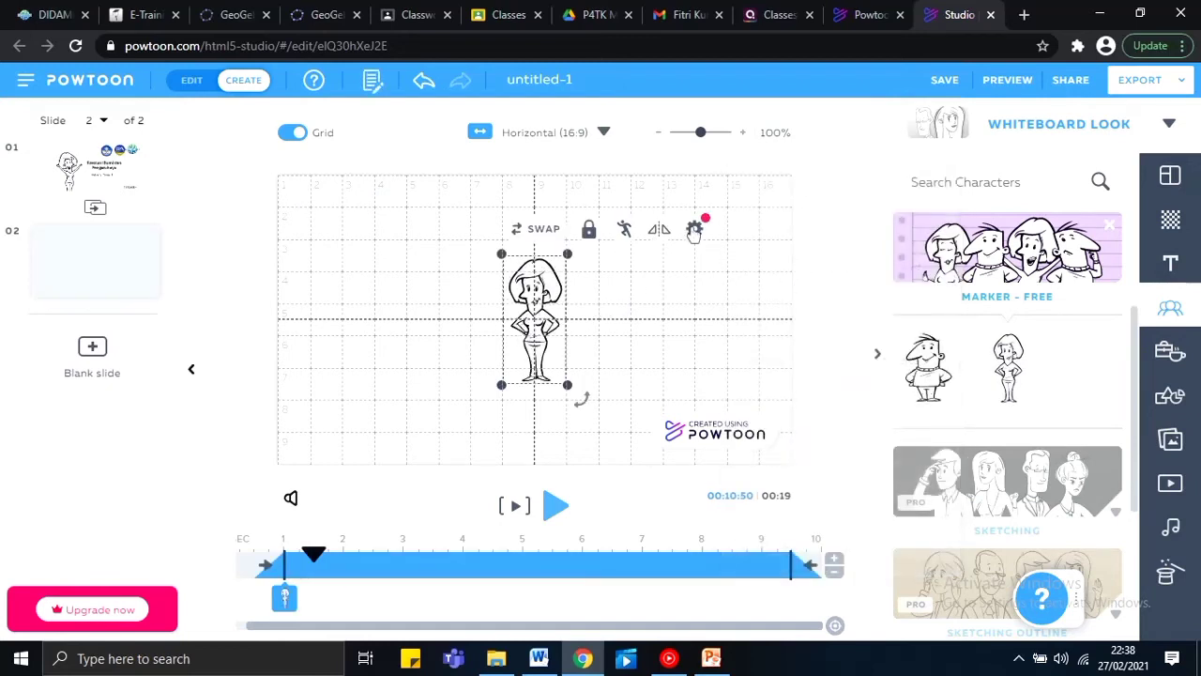
pyautogui.click(625, 228)
pyautogui.click(342, 346)
# Add the teacher's name as title and "SDS Bhakti Baradatu Way Kanan Lampung" as subtitle beneath it, left of the character.
pyautogui.click(1170, 264)
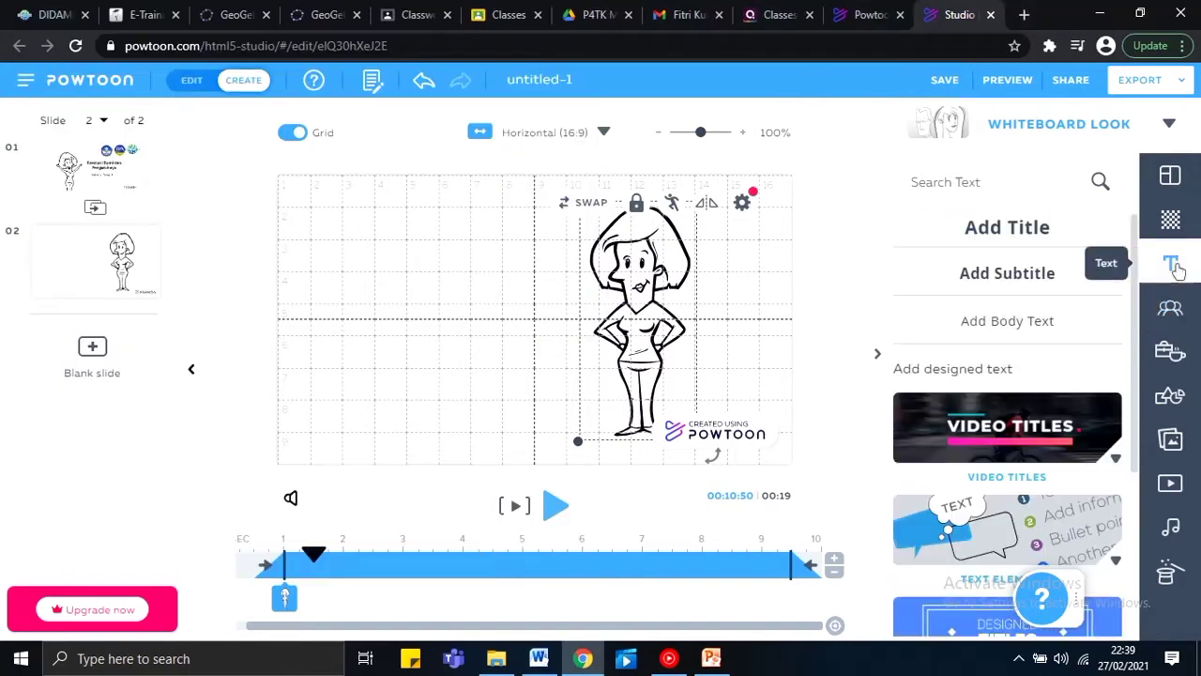
pyautogui.click(1006, 227)
pyautogui.write('Bu Sita')
pyautogui.click(1173, 267)
pyautogui.click(976, 280)
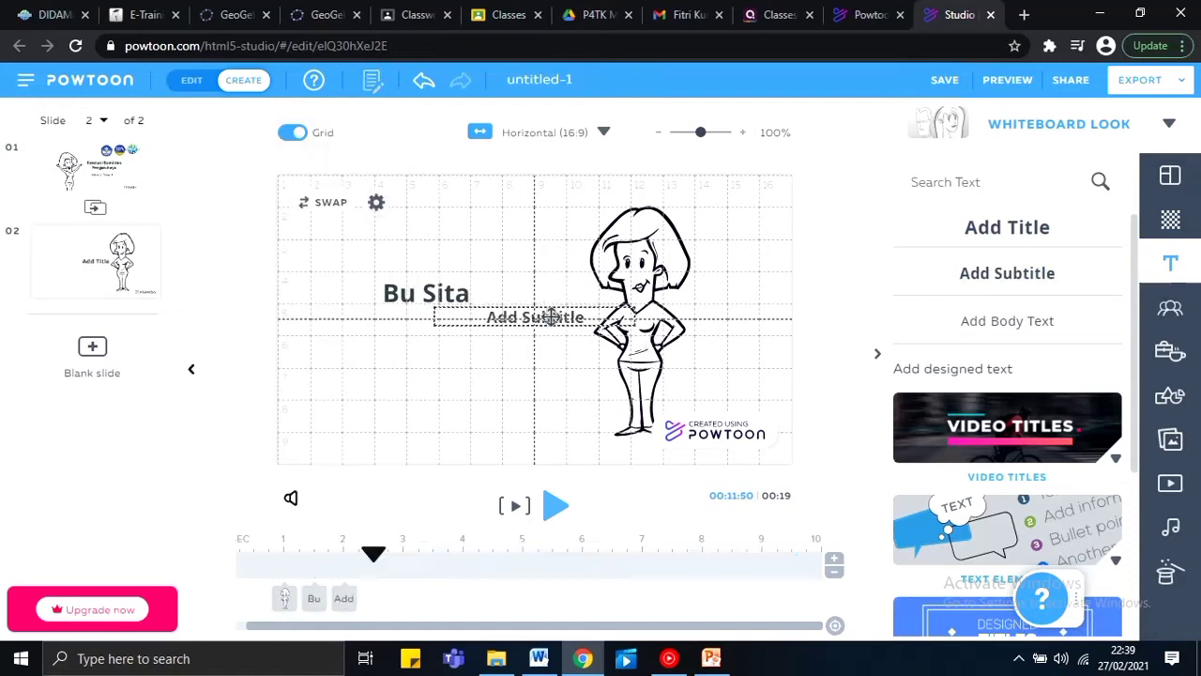
pyautogui.write('SDS Bhakti Baradatu Way Kanan Lampung')
pyautogui.click(454, 332)
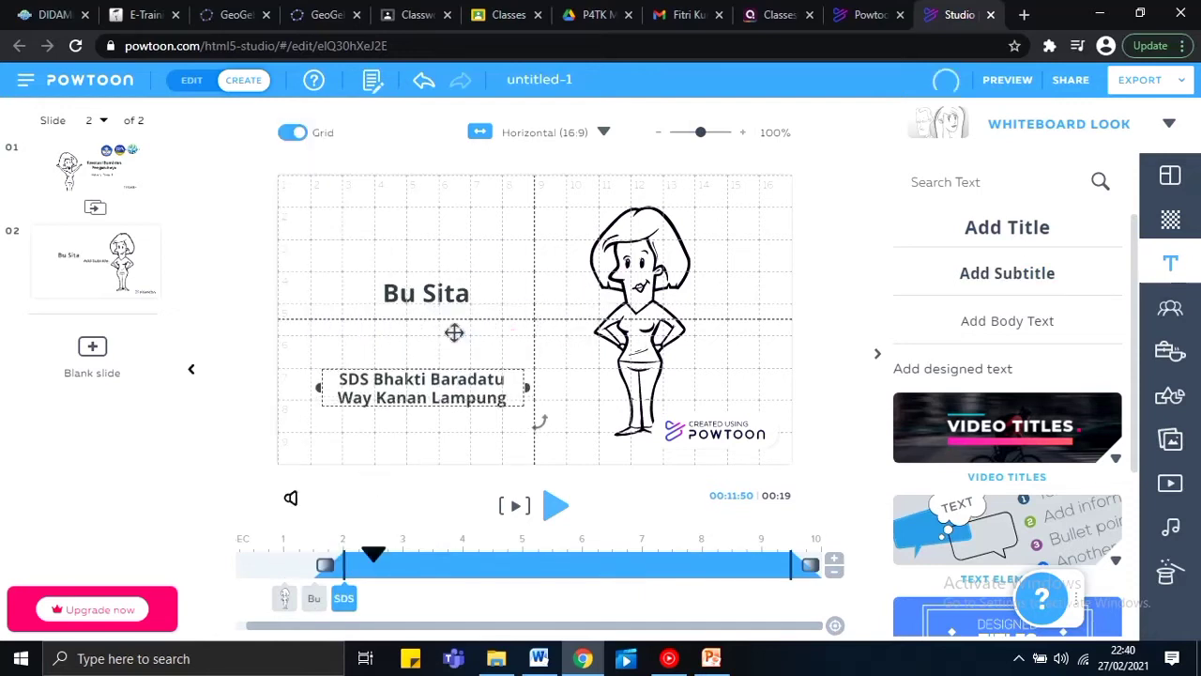
pyautogui.moveTo(454, 333); pyautogui.dragTo(457, 333)
# Delay slide 2's text entrances, with the title entering at 2 seconds and the subtitle at about 3.5 seconds.
pyautogui.moveTo(344, 597); pyautogui.dragTo(433, 597)
pyautogui.moveTo(314, 597); pyautogui.dragTo(344, 598)
# Undo the last two edits and redo them.
pyautogui.click(1172, 92)
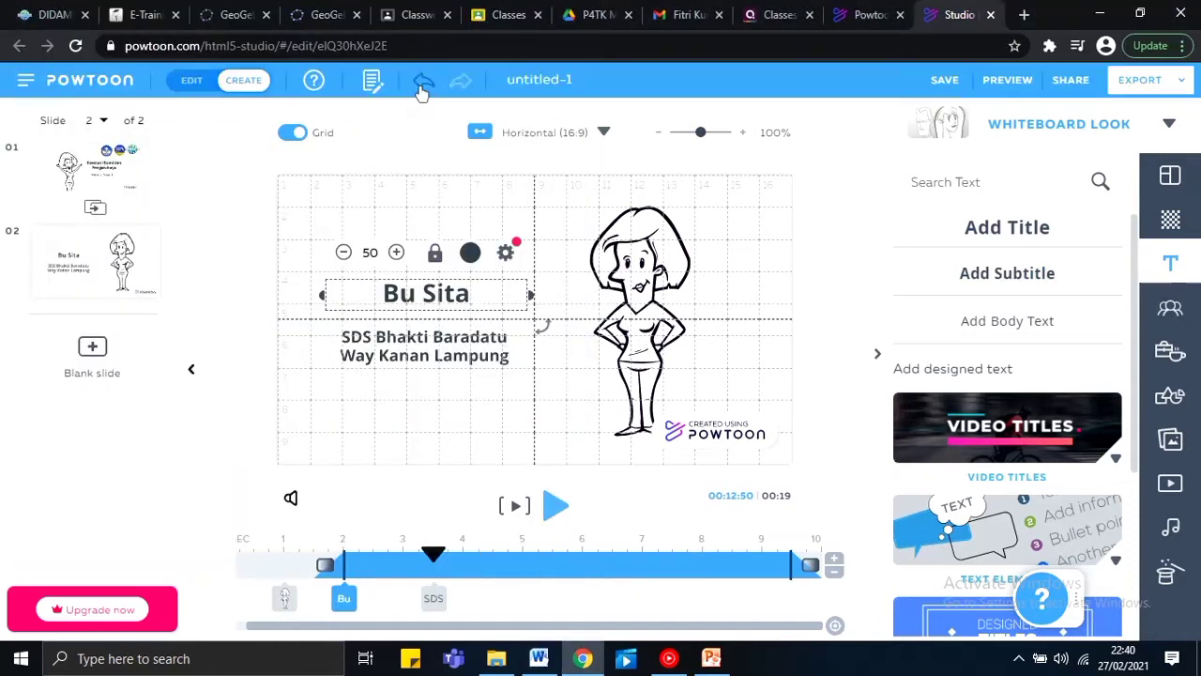
pyautogui.click(422, 84)
pyautogui.click(422, 84)
pyautogui.click(460, 81)
pyautogui.click(460, 81)
# Preview the two-slide Powtoon as a movie and return to the editor.
pyautogui.click(1021, 84)
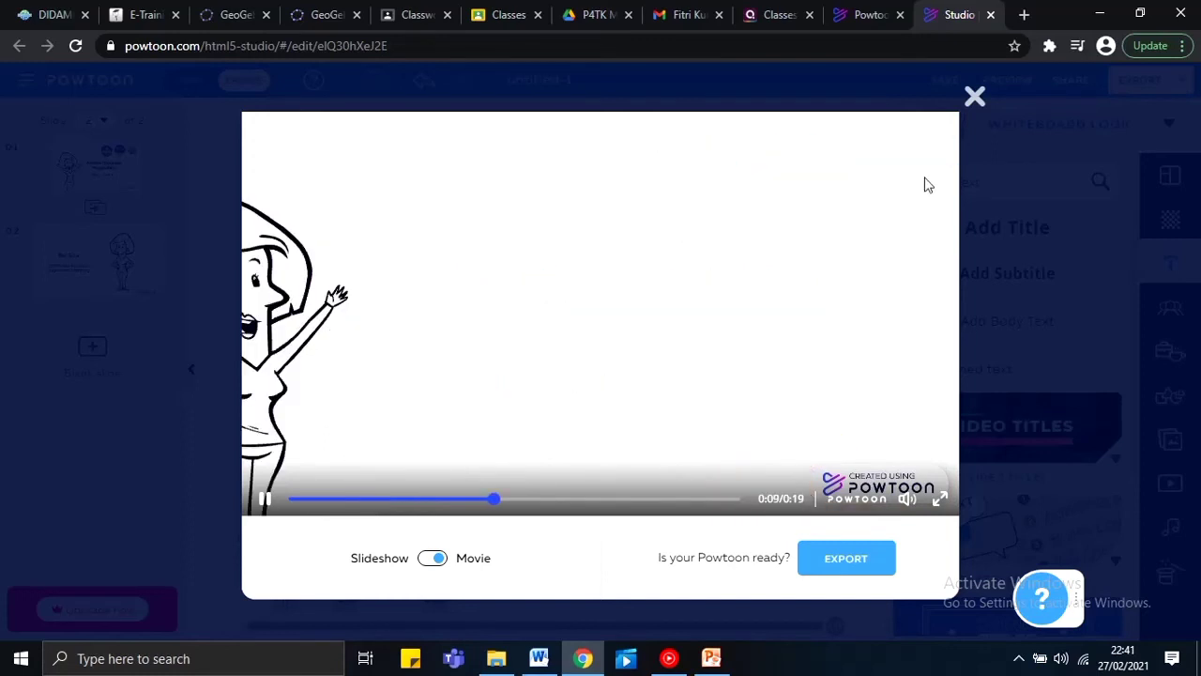
pyautogui.click(975, 97)
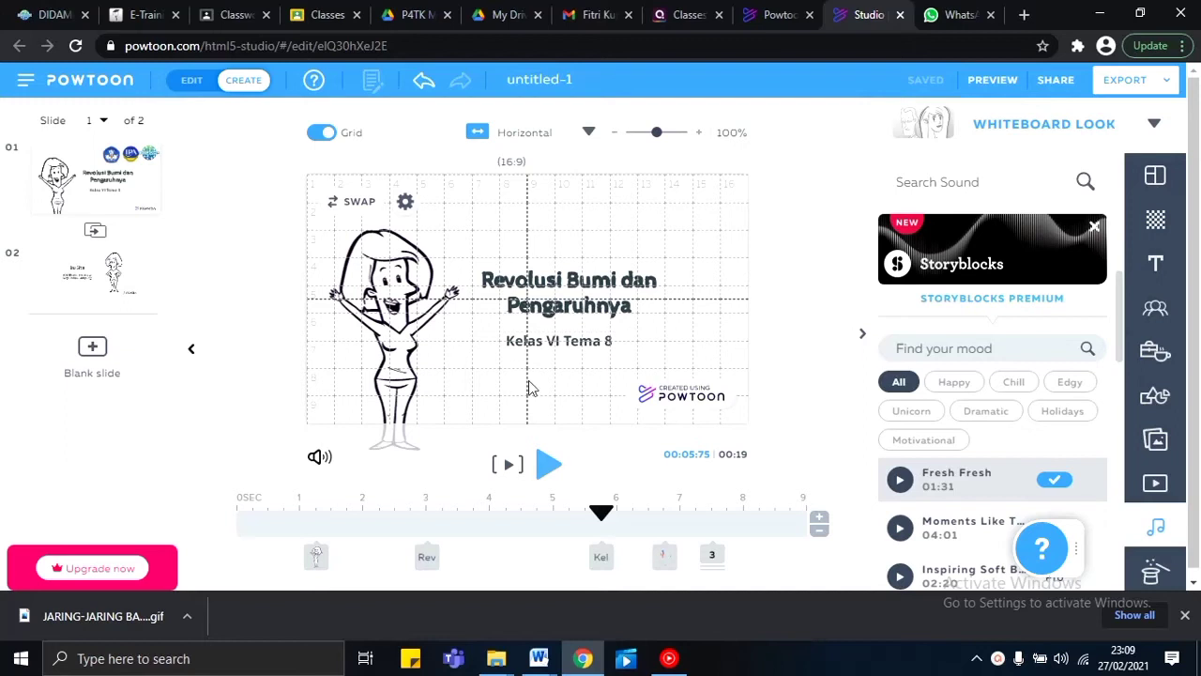
# Find the Storyblocks soundtracks and compare Fresh Fresh with the 04:01 track listed below it by playing both.
pyautogui.click(1157, 531)
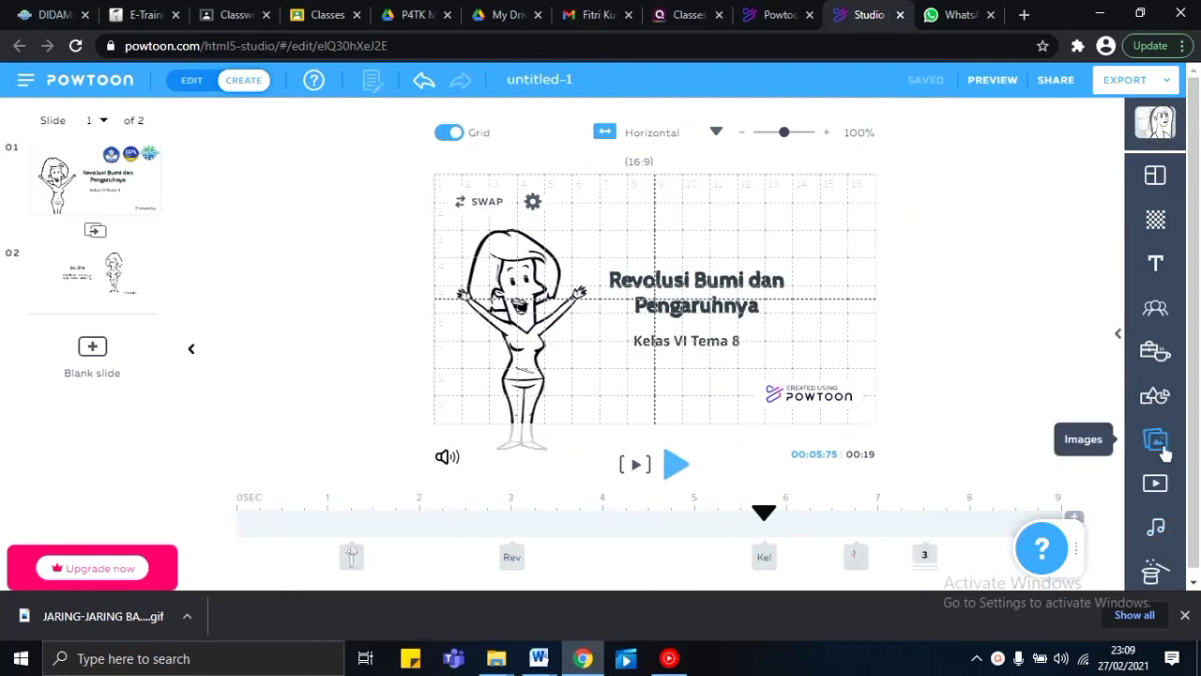
pyautogui.click(1155, 527)
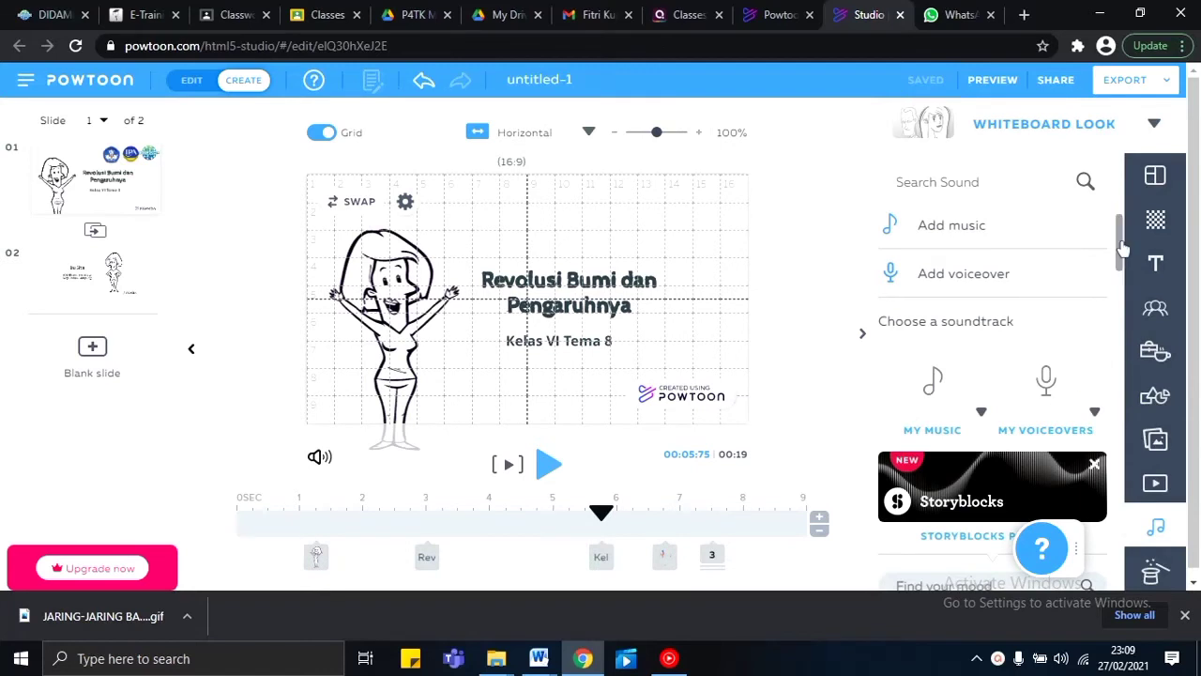
pyautogui.moveTo(1123, 249); pyautogui.dragTo(1120, 315)
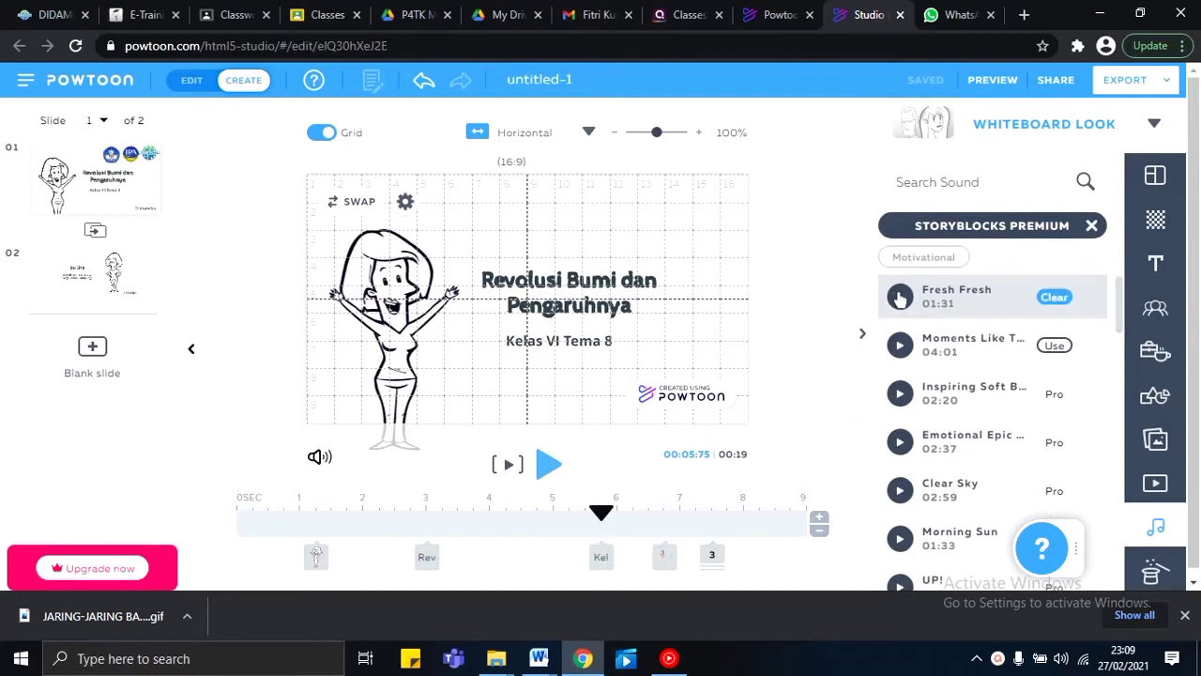
pyautogui.click(900, 297)
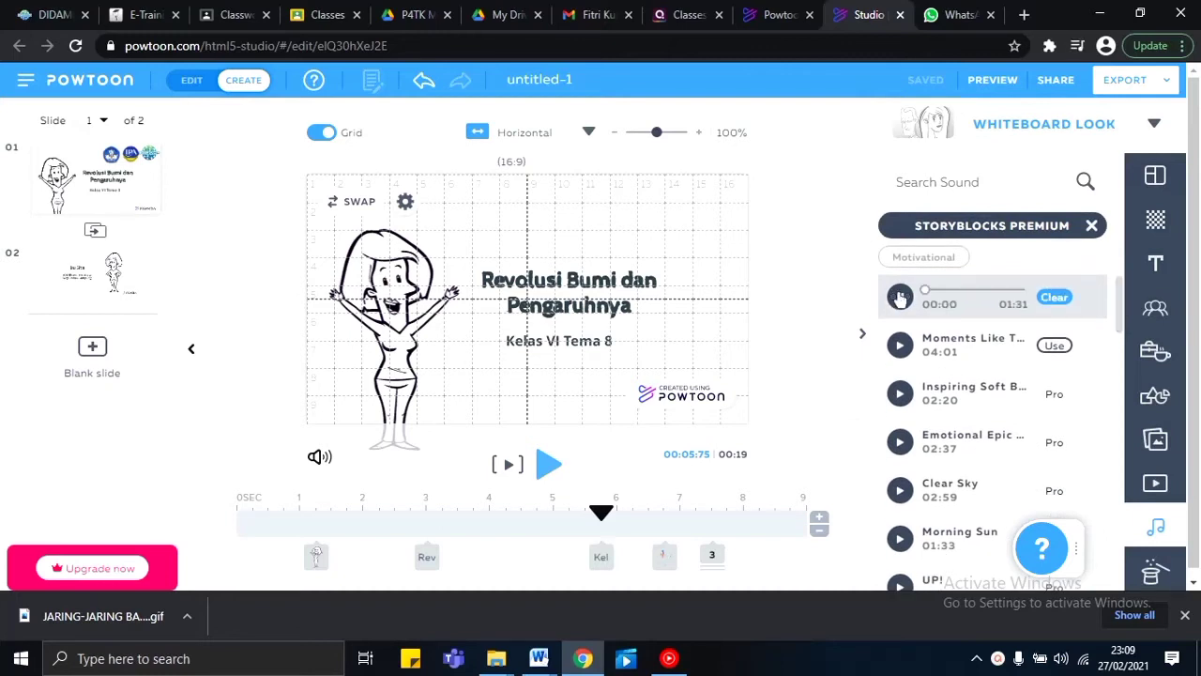
pyautogui.click(899, 346)
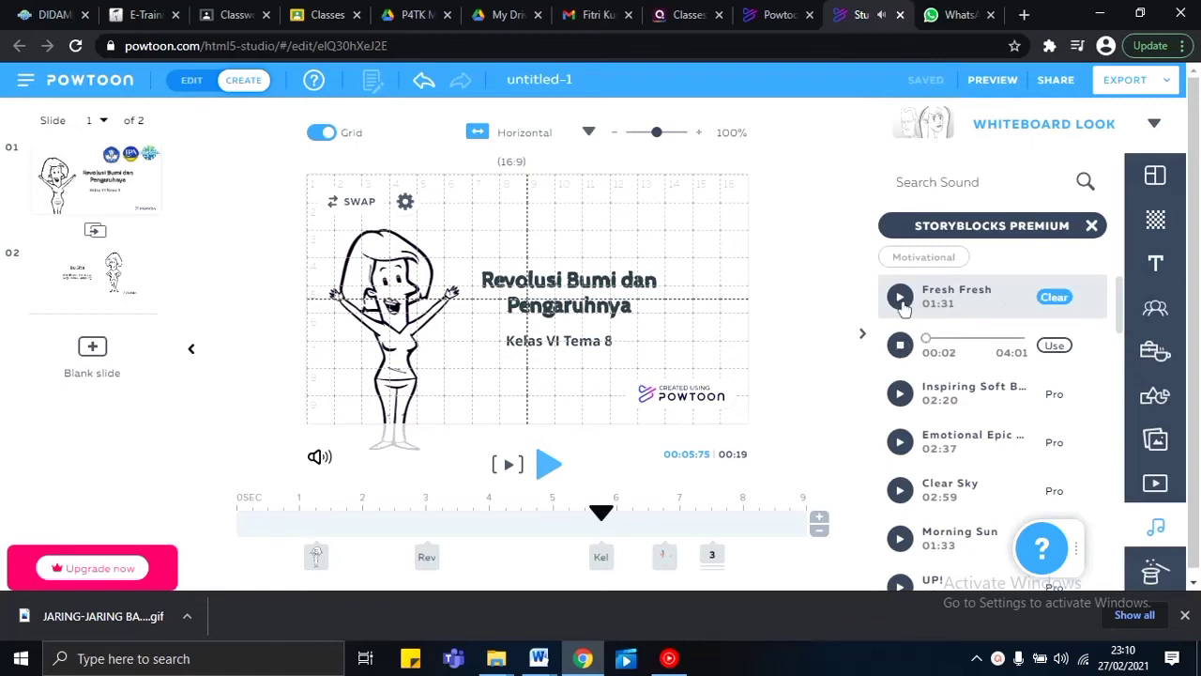
pyautogui.click(901, 298)
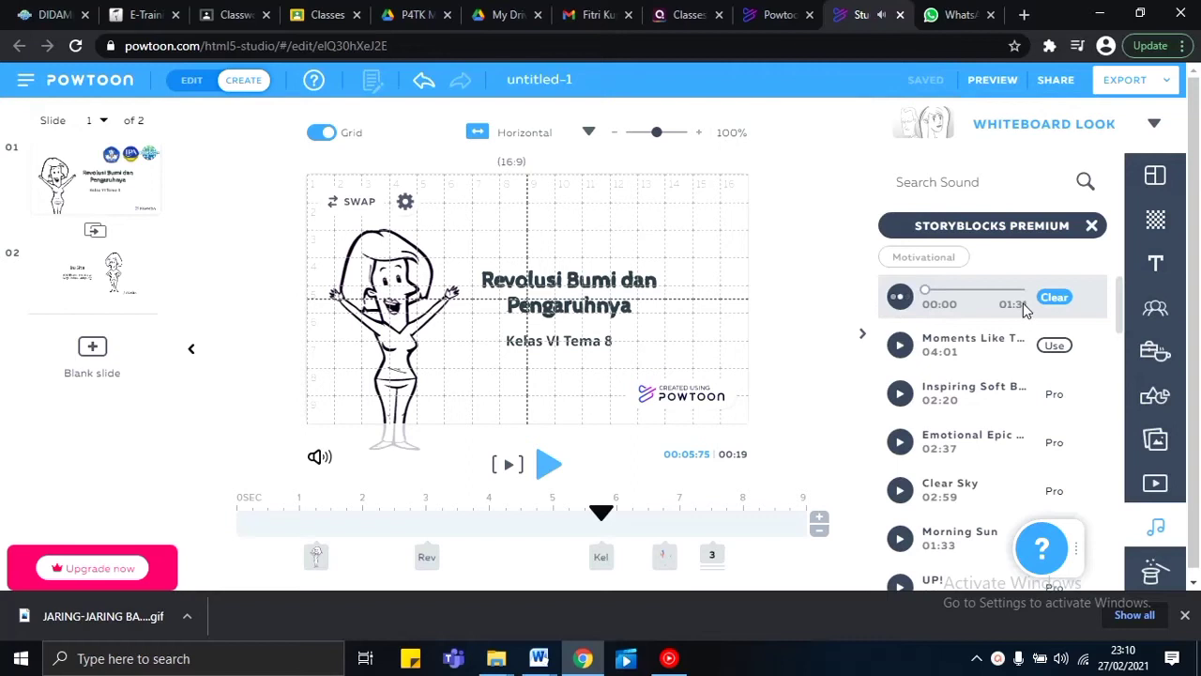
# Reapply Fresh Fresh as the Powtoon's soundtrack and lower its volume to 13 while checking it by ear.
pyautogui.click(1054, 299)
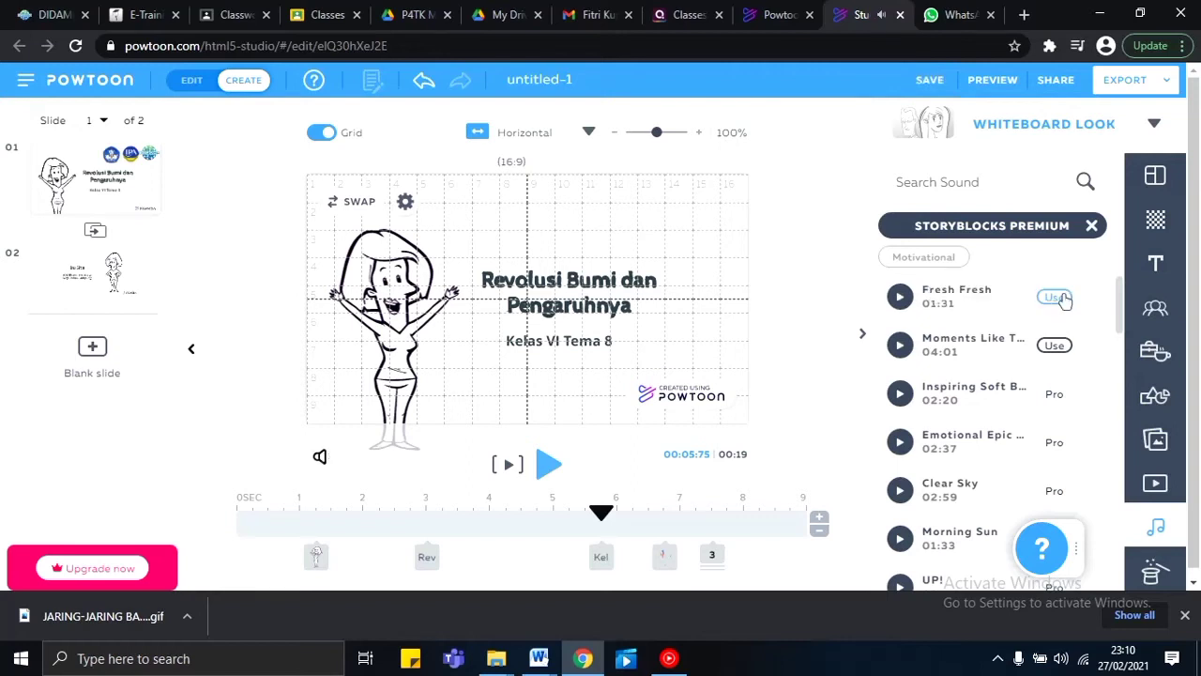
pyautogui.click(1058, 298)
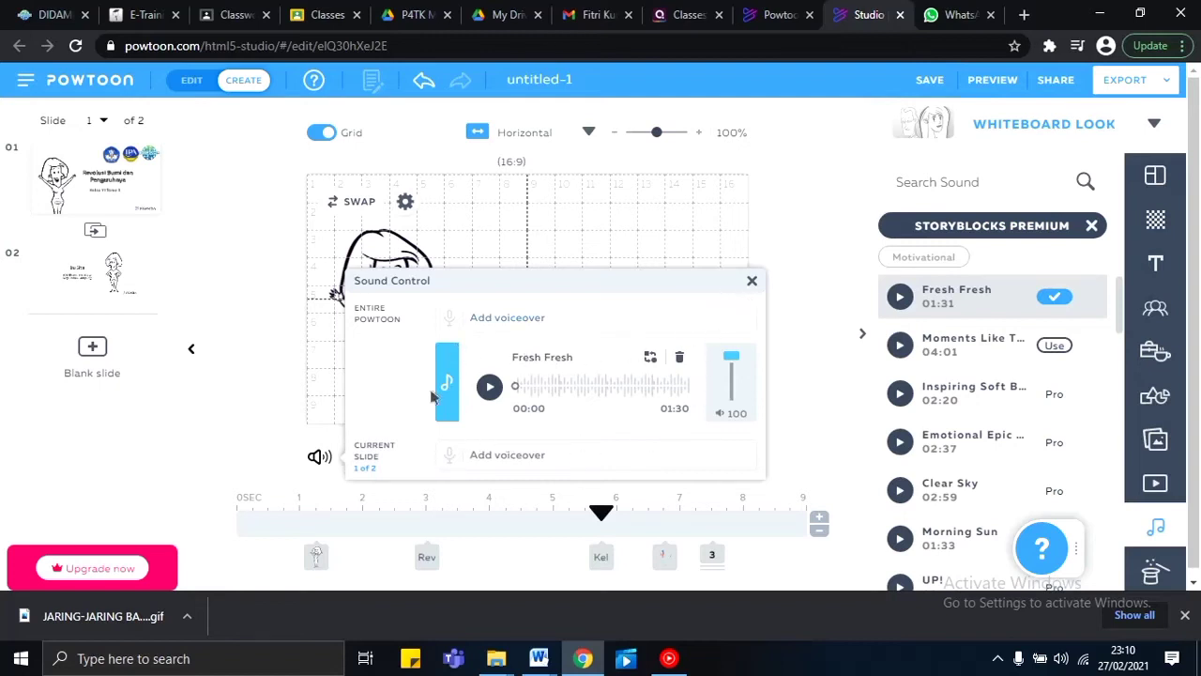
pyautogui.moveTo(734, 355); pyautogui.dragTo(731, 385)
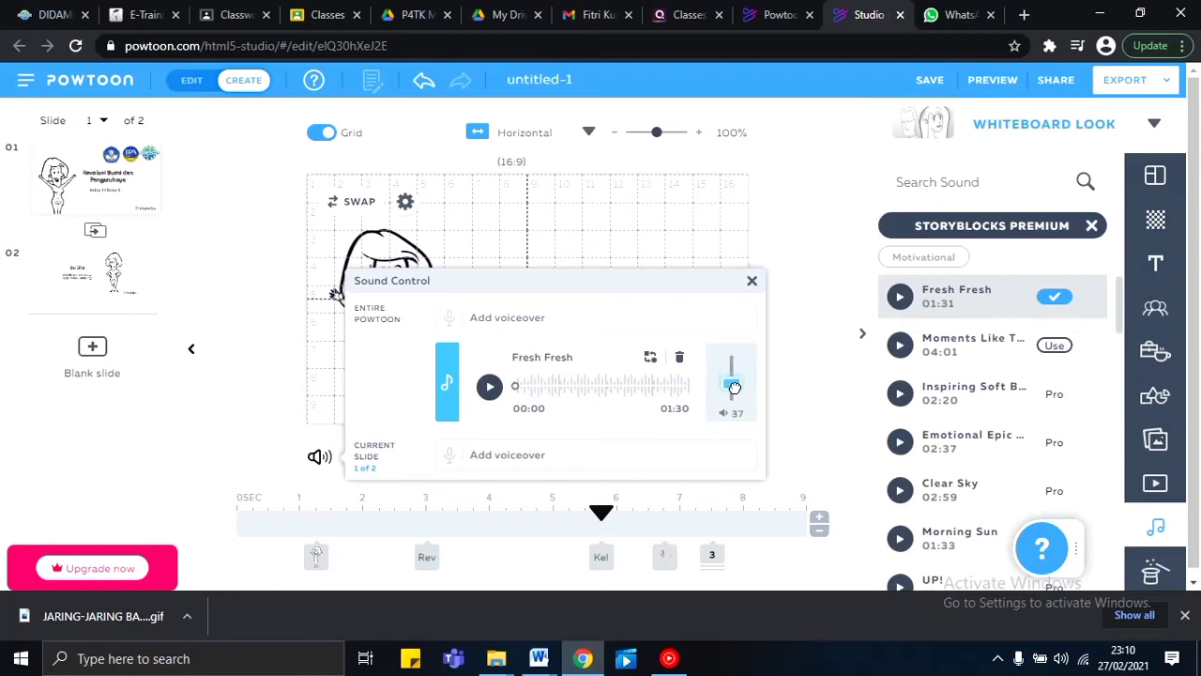
pyautogui.click(487, 396)
pyautogui.moveTo(729, 378)
pyautogui.mouseDown()
pyautogui.moveTo(733, 353)
pyautogui.moveTo(731, 406)
pyautogui.moveTo(732, 363)
pyautogui.moveTo(732, 393)
pyautogui.mouseUp()
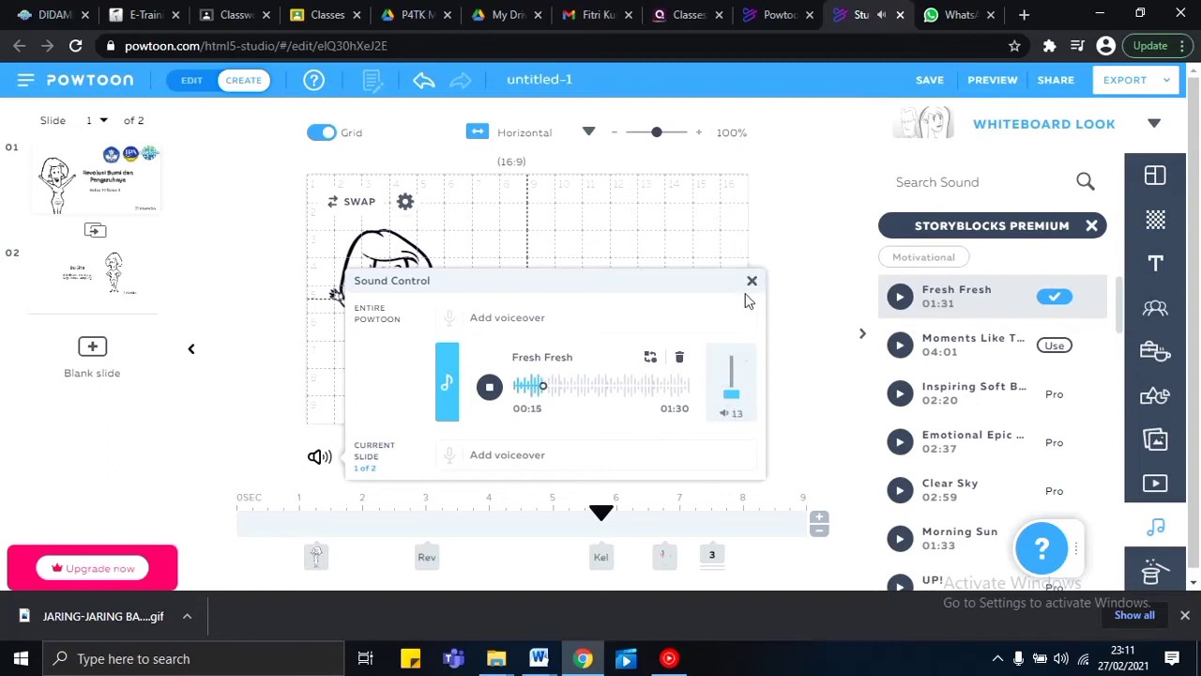
pyautogui.click(487, 389)
pyautogui.click(751, 281)
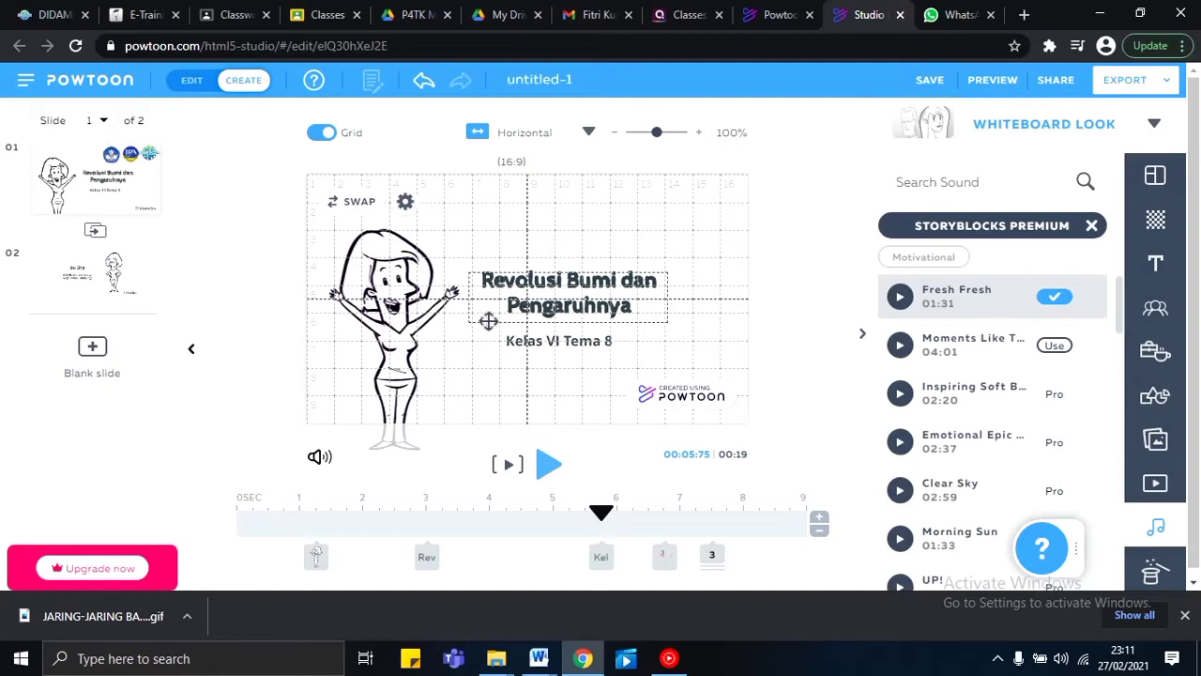
# Check slide 2's narration in the Word storyline and return to Powtoon with slide 2 open.
pyautogui.click(552, 666)
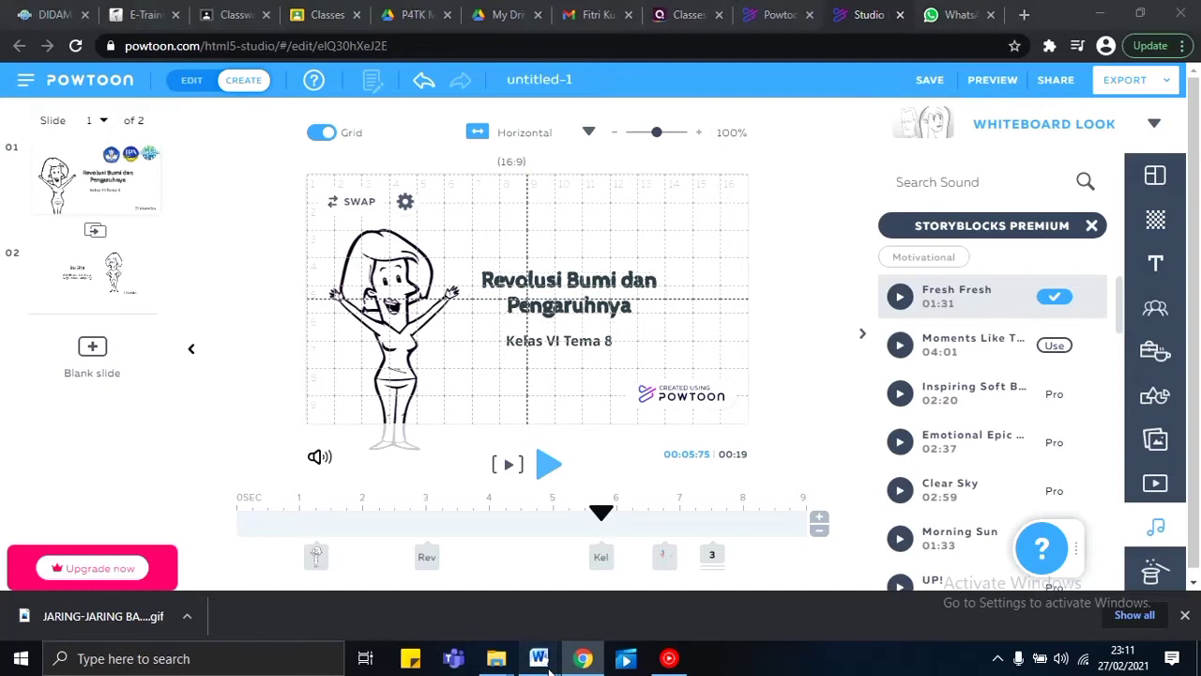
pyautogui.click(446, 577)
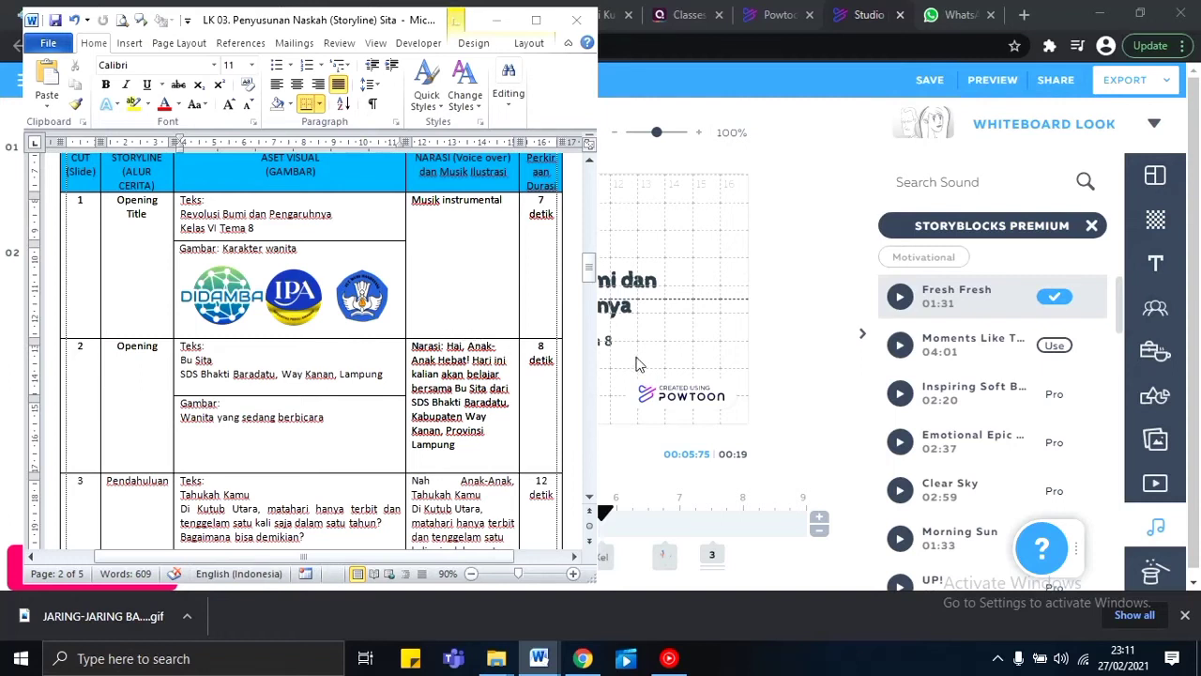
pyautogui.click(662, 339)
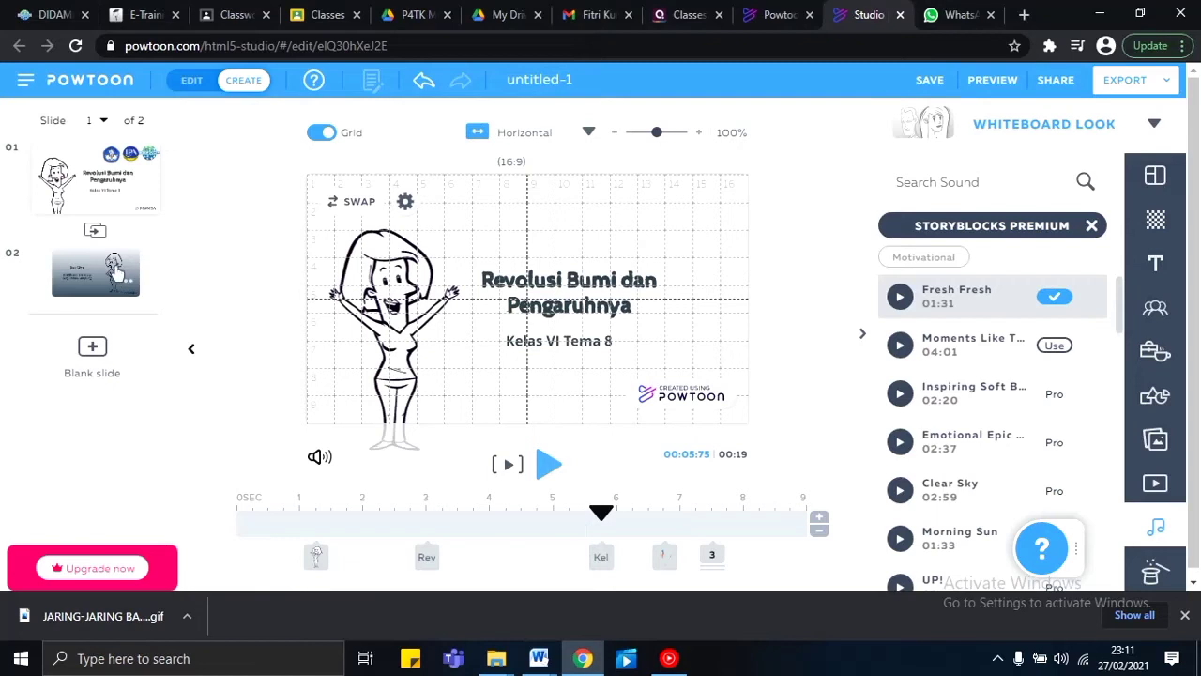
pyautogui.click(117, 272)
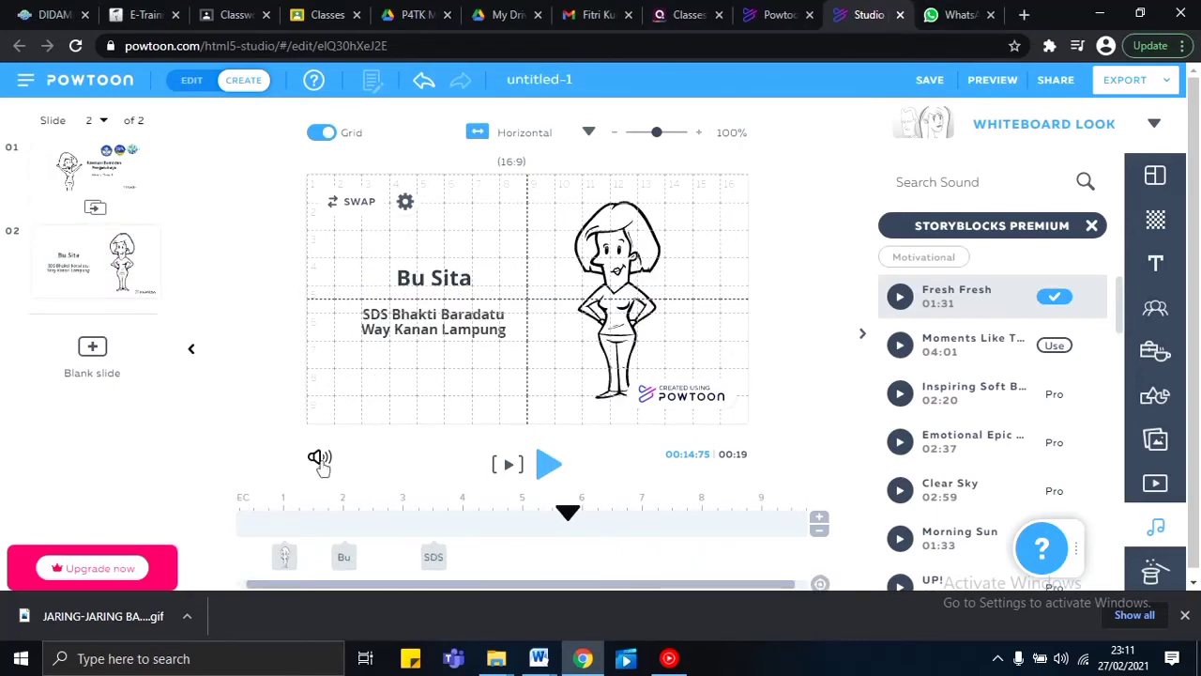
# Shrink the browser window and place the LK 03 storyline document beside it so the narration is readable.
pyautogui.click(1140, 14)
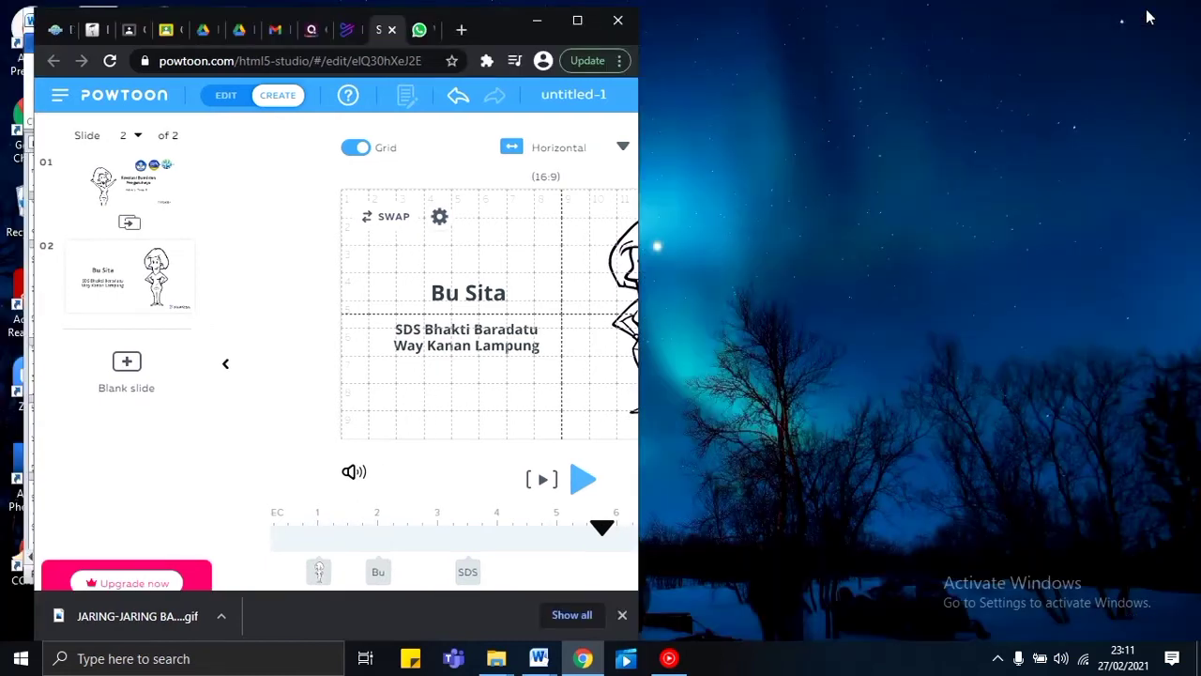
pyautogui.click(539, 658)
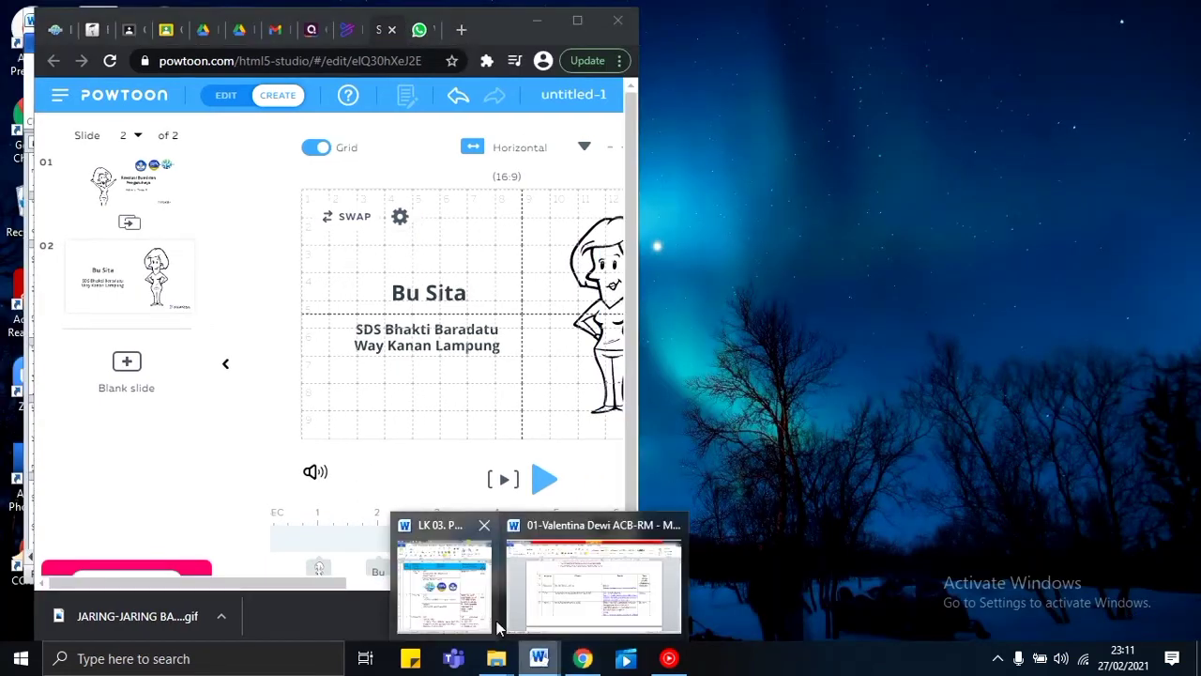
pyautogui.click(476, 616)
pyautogui.moveTo(404, 9); pyautogui.dragTo(871, 6)
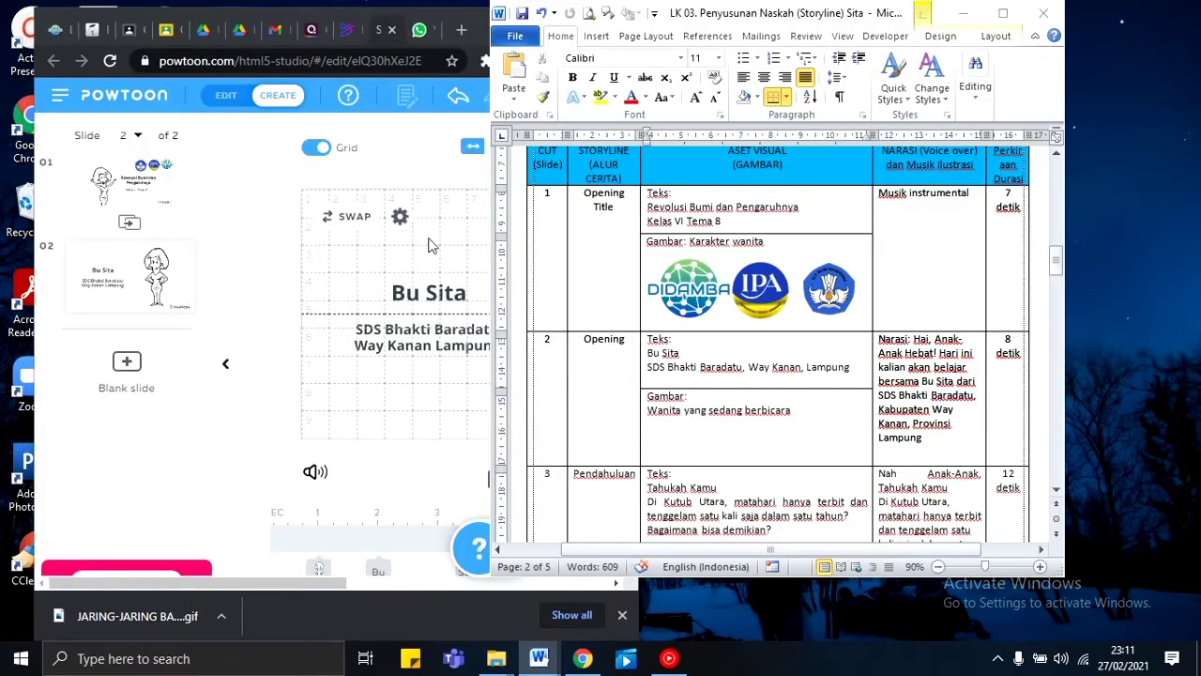
# Record a voiceover for the current slide, slide 2, reading its narration from the storyline document.
pyautogui.click(315, 476)
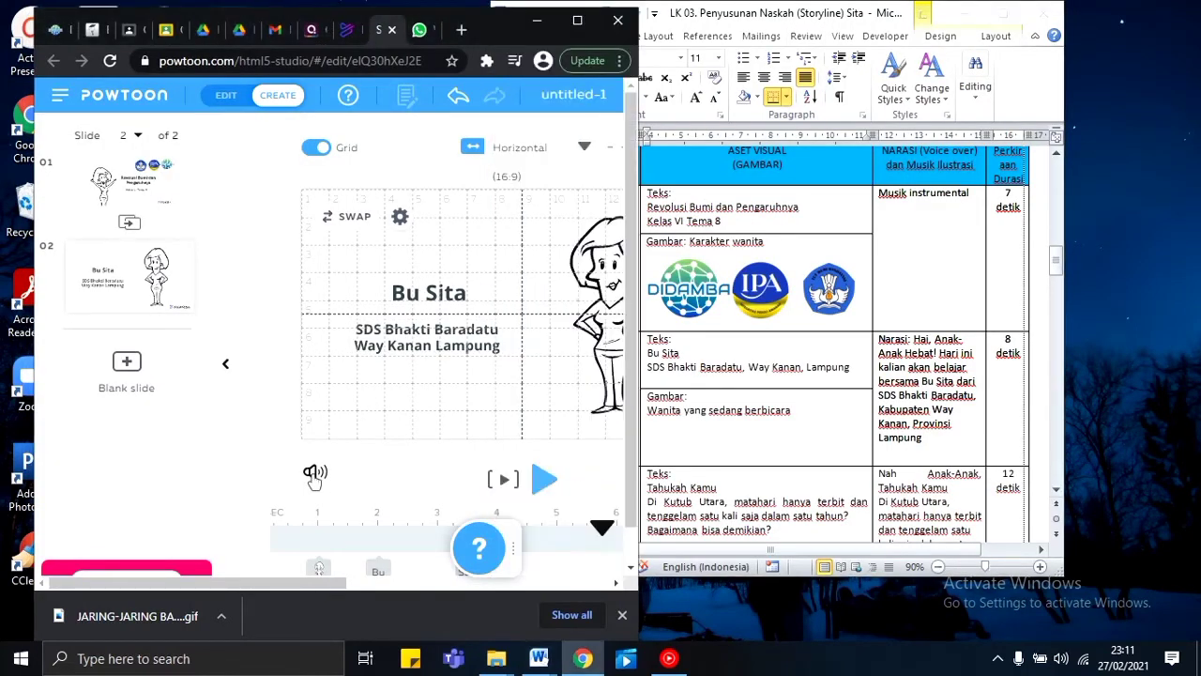
pyautogui.click(314, 476)
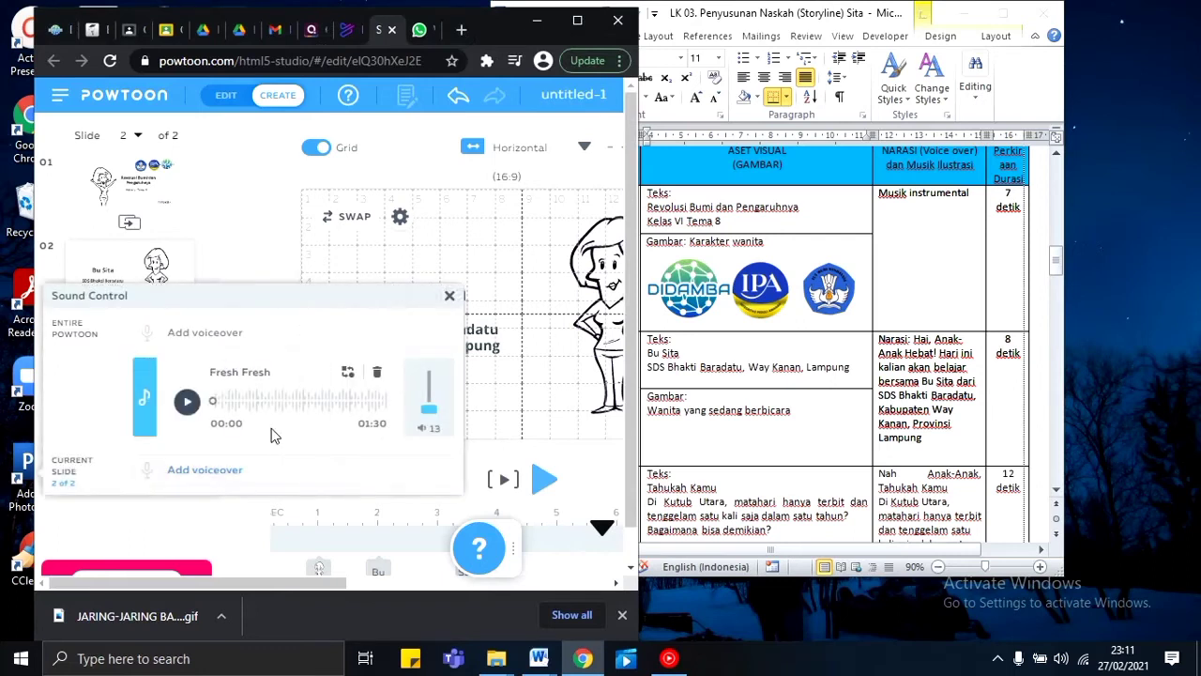
pyautogui.click(182, 472)
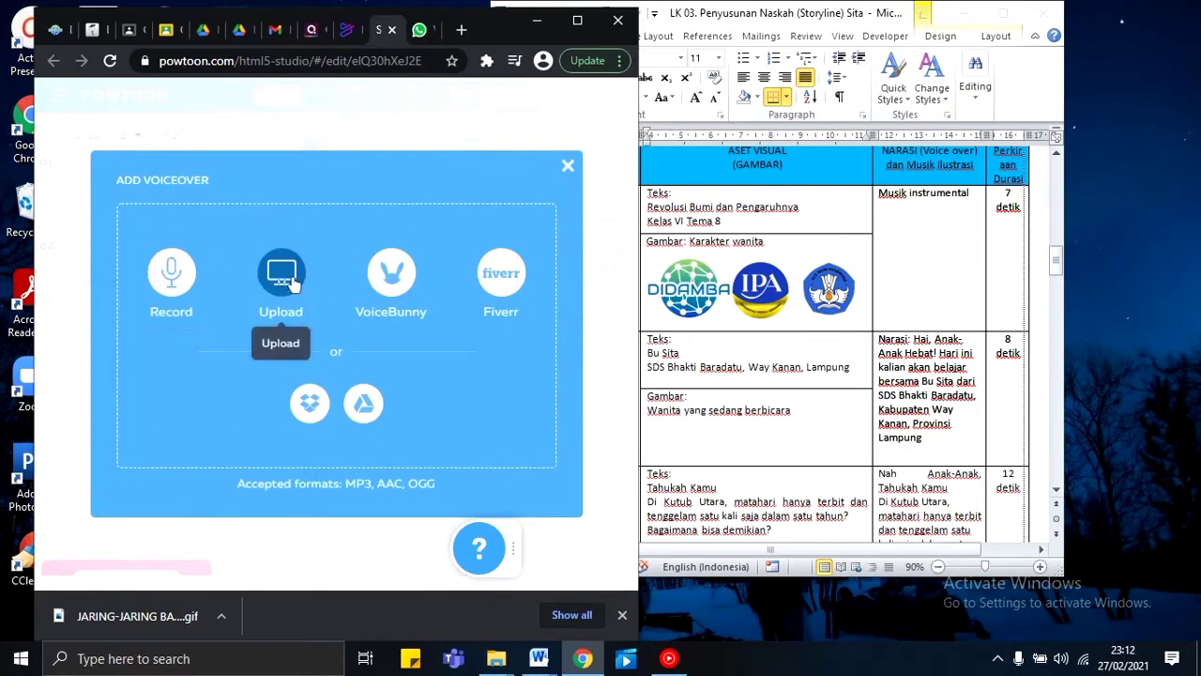
pyautogui.click(172, 291)
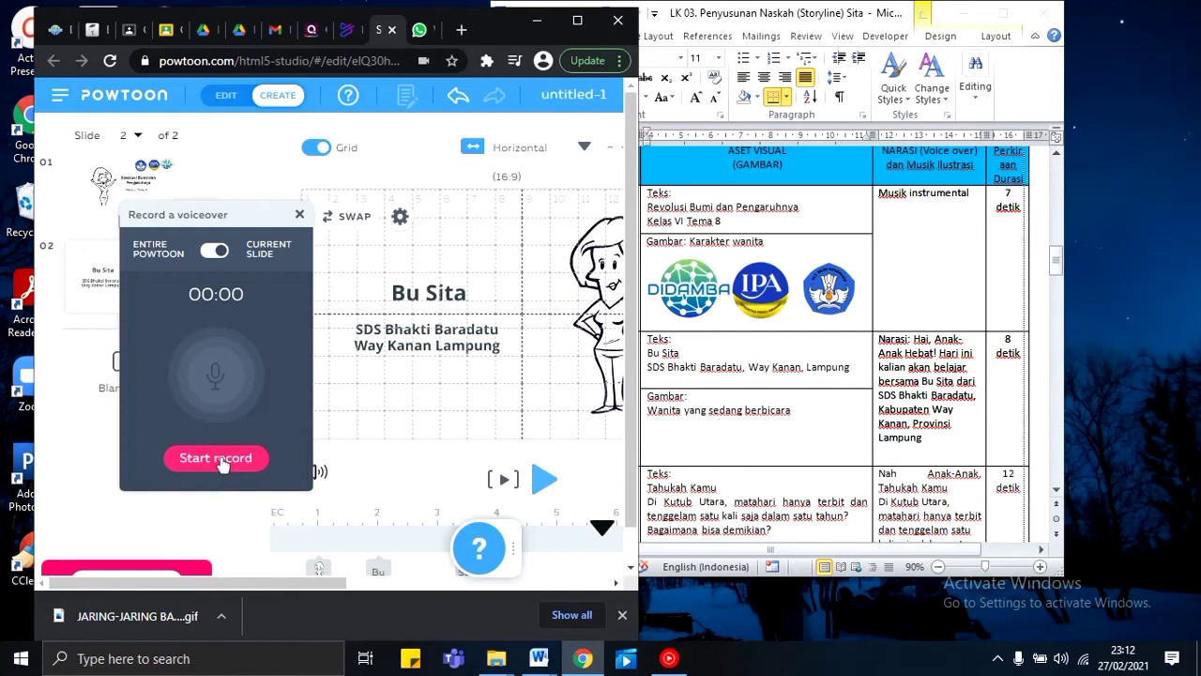
pyautogui.click(220, 460)
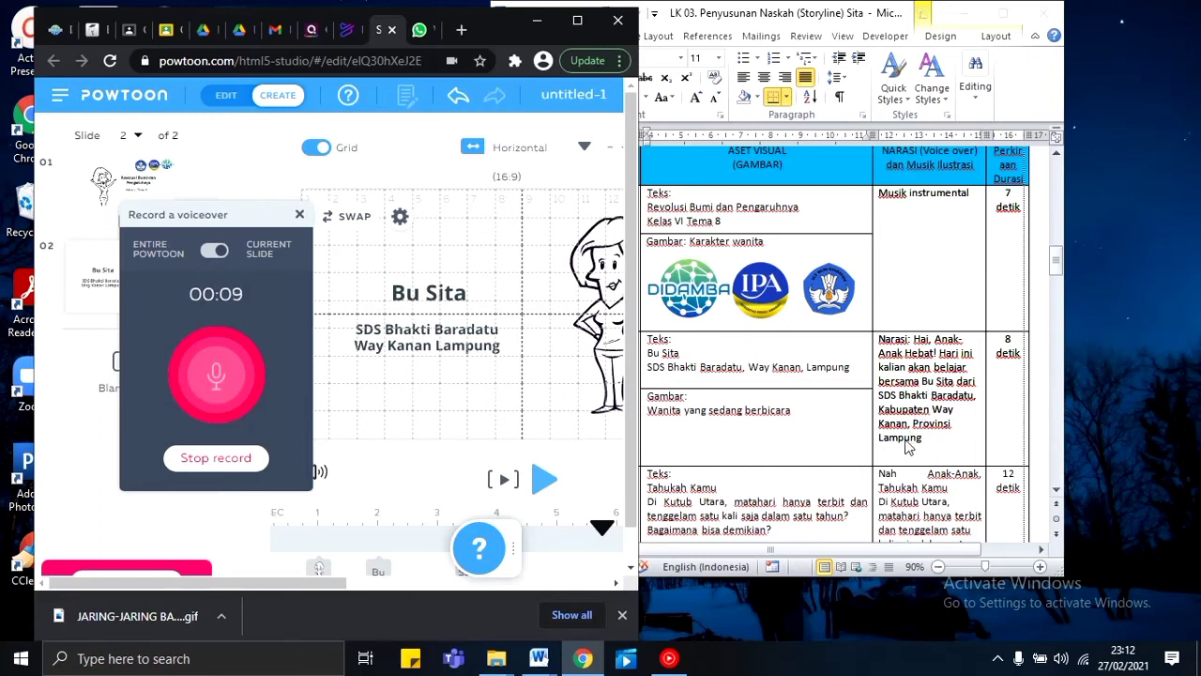
pyautogui.click(225, 467)
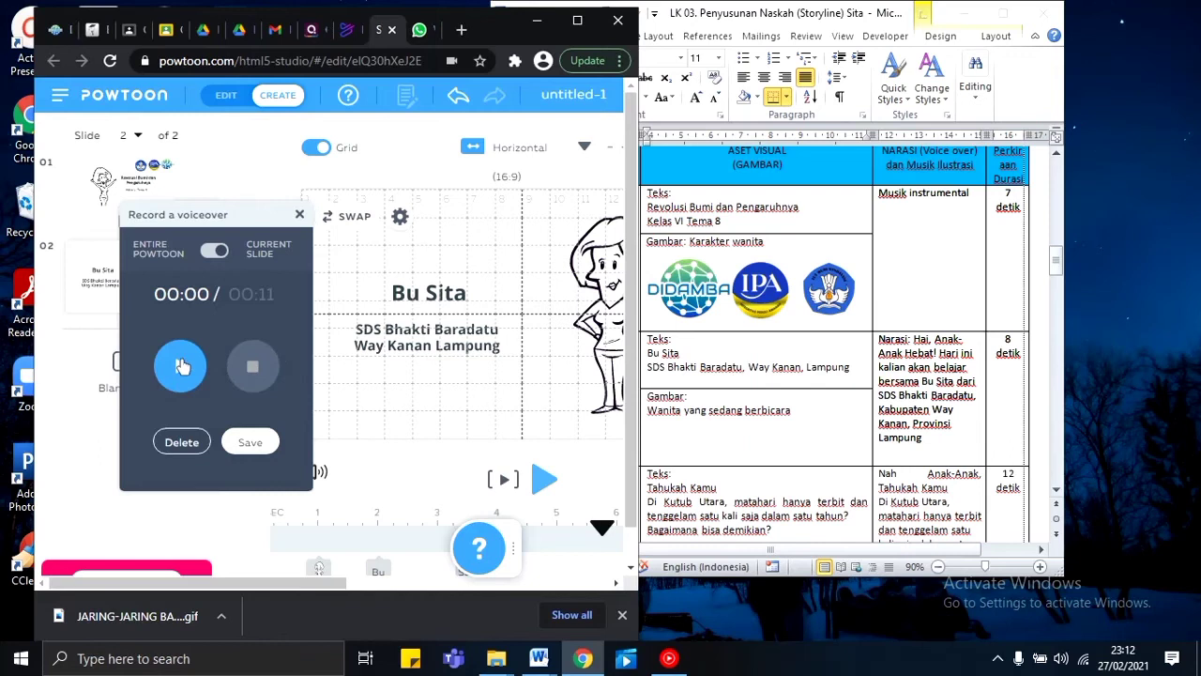
# Play back the recorded voiceover and save it under the name Intro.
pyautogui.click(181, 365)
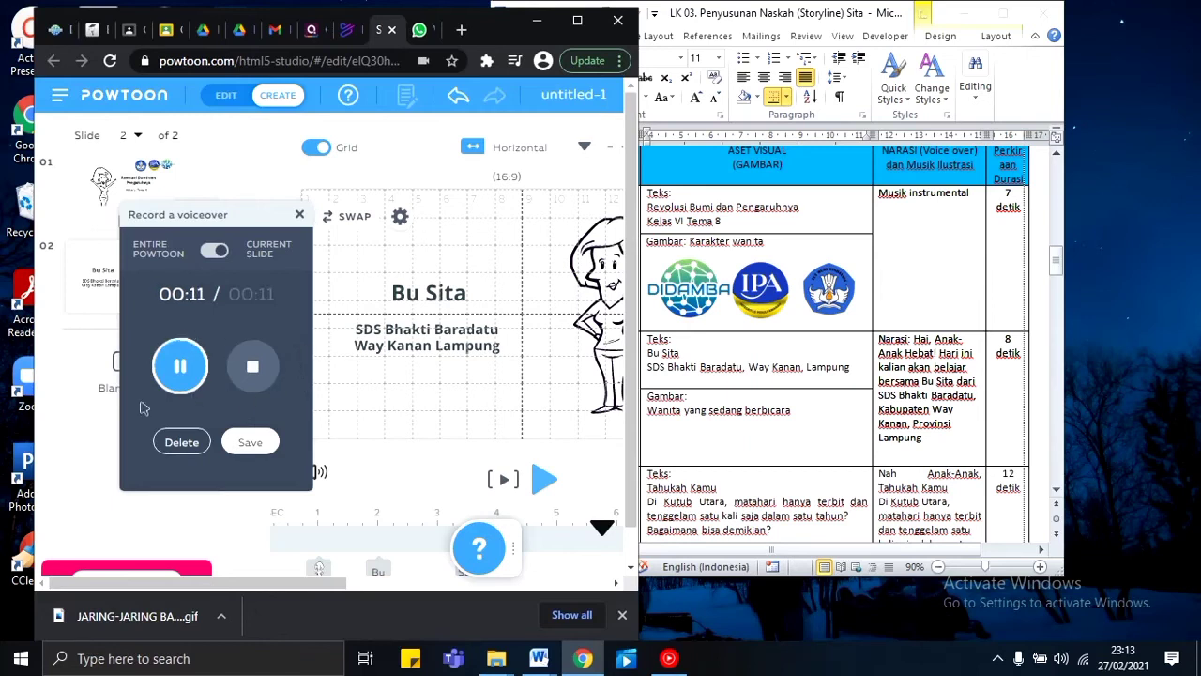
pyautogui.click(249, 364)
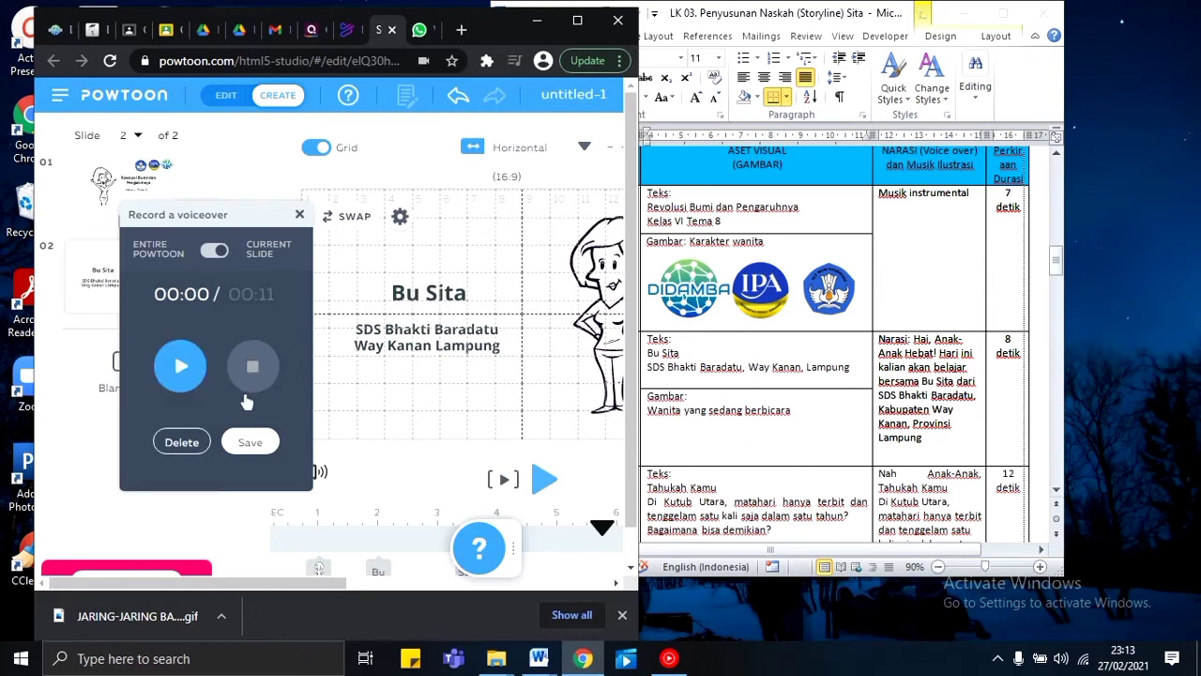
pyautogui.click(251, 443)
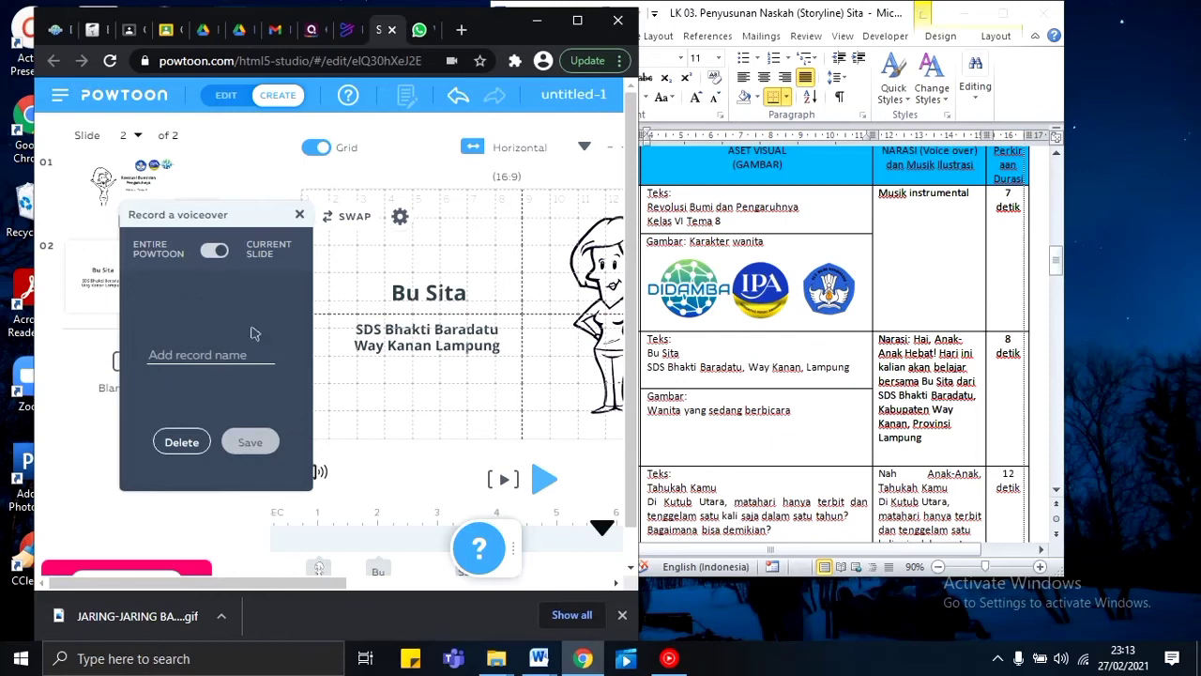
pyautogui.write('Intro')
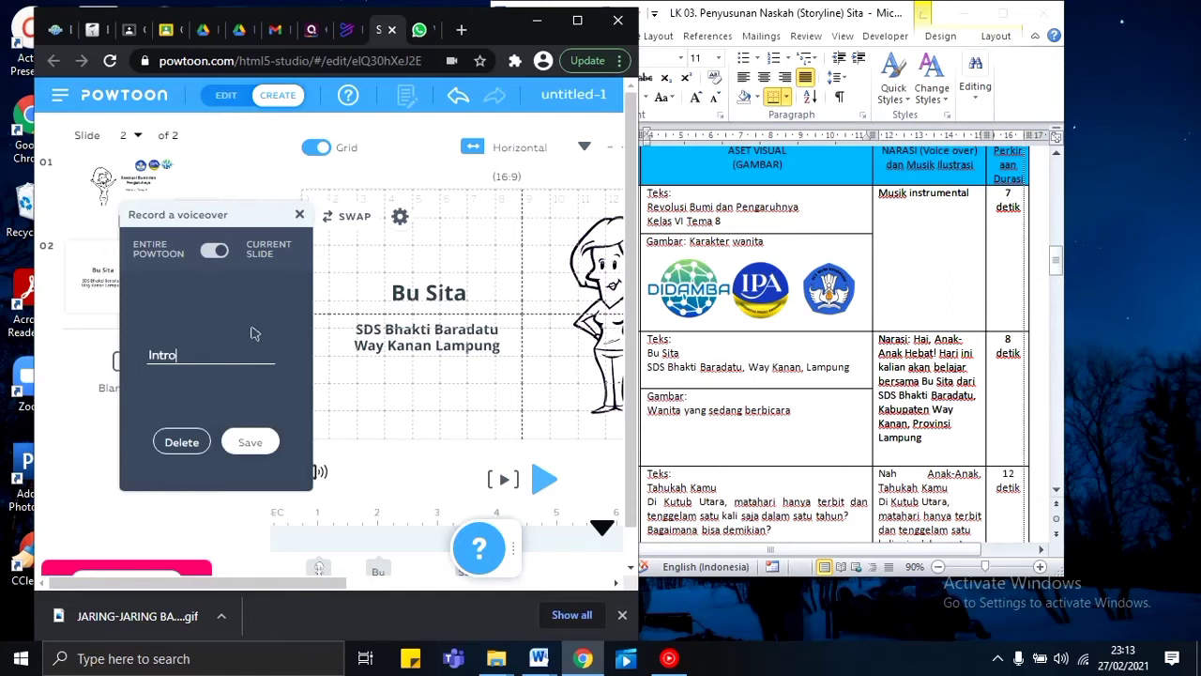
pyautogui.click(246, 446)
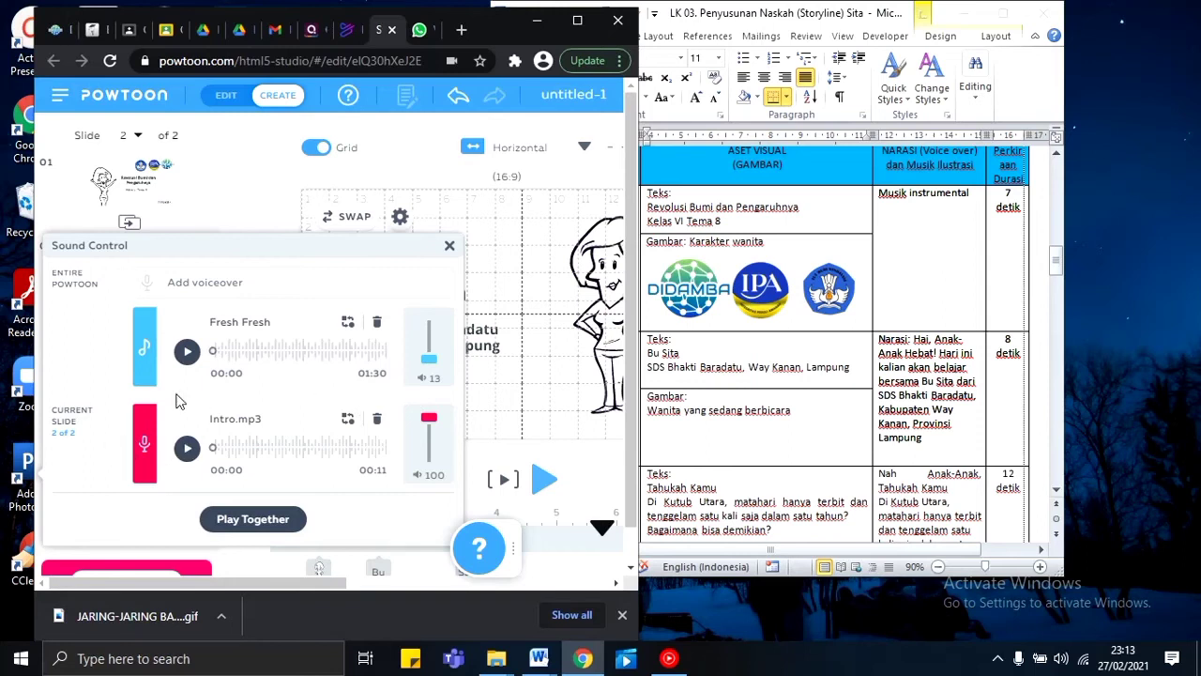
# Listen to the Fresh Fresh soundtrack and the Intro voiceover together, and close the sound controls.
pyautogui.click(245, 521)
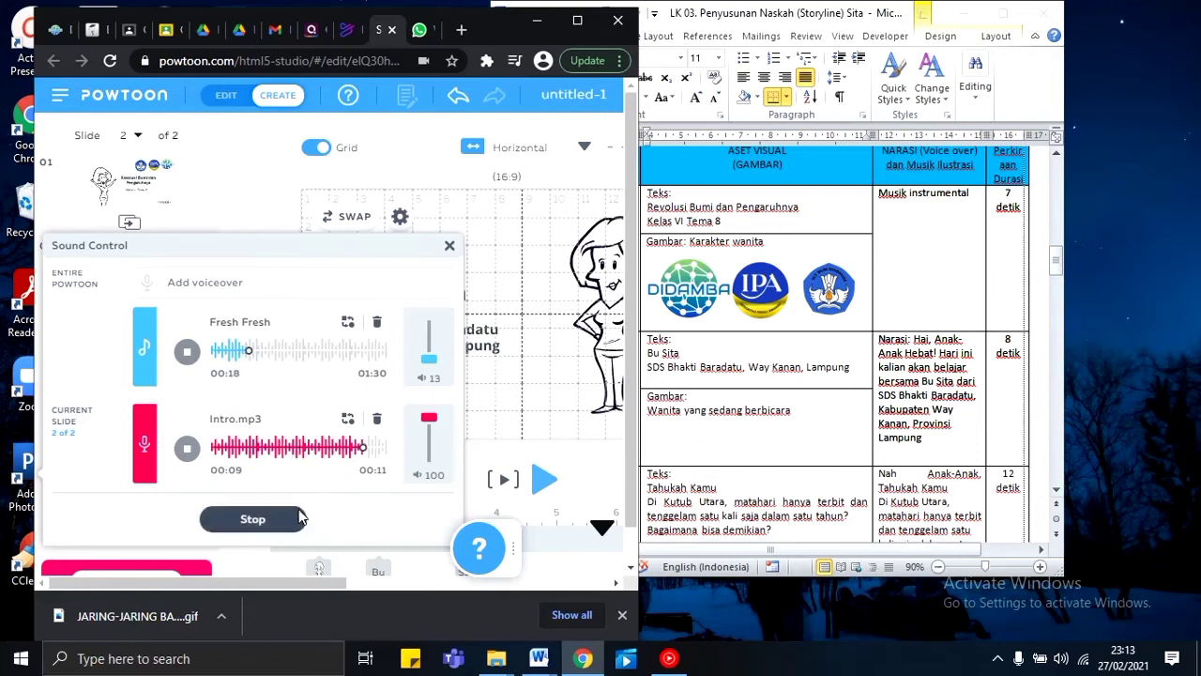
pyautogui.click(284, 522)
pyautogui.click(282, 522)
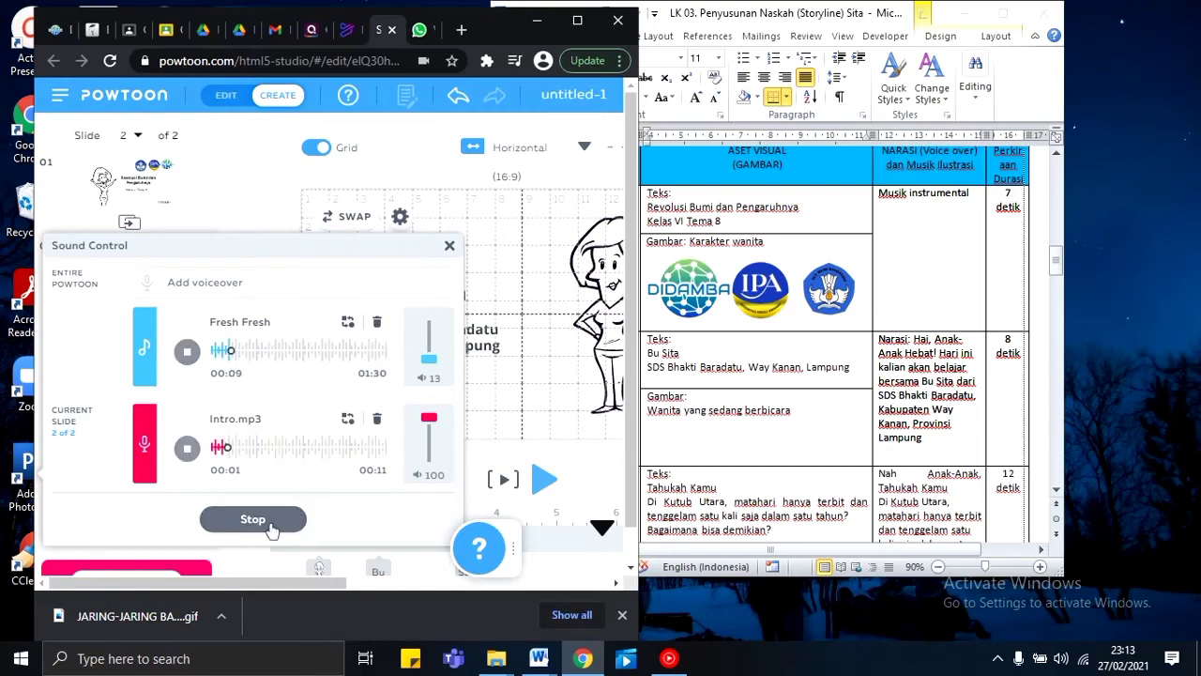
pyautogui.click(271, 526)
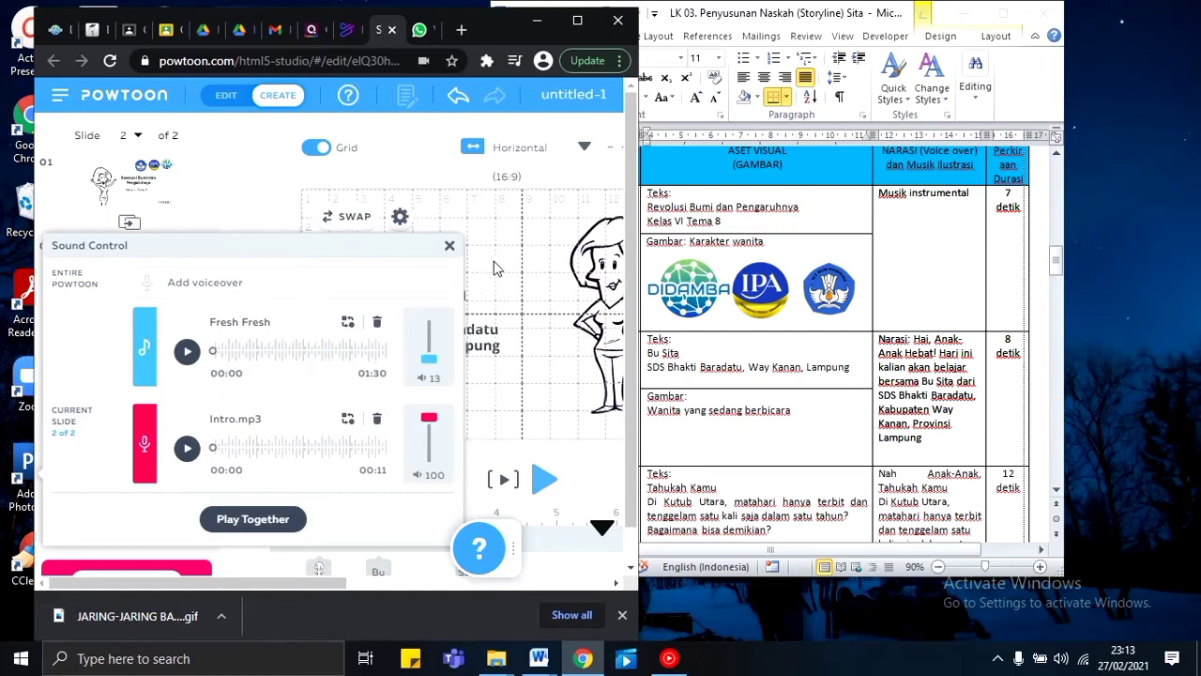
pyautogui.click(450, 247)
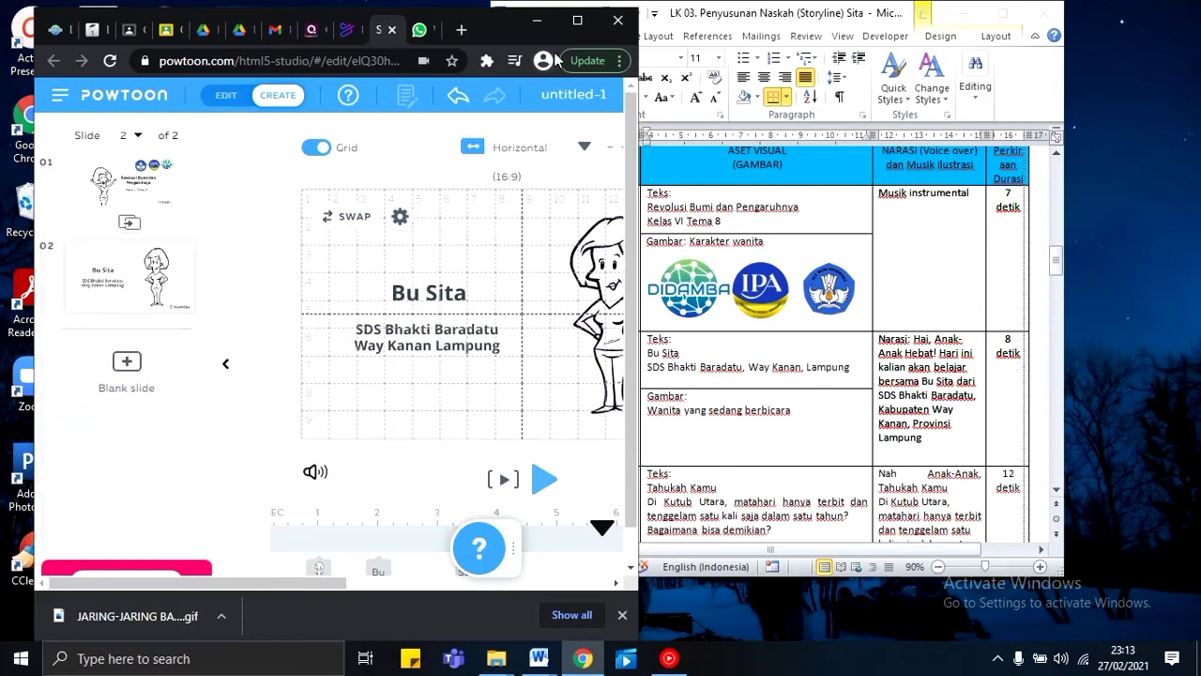
# Maximize the browser window and preview the whole Powtoon to check the voiceover's timing.
pyautogui.click(578, 20)
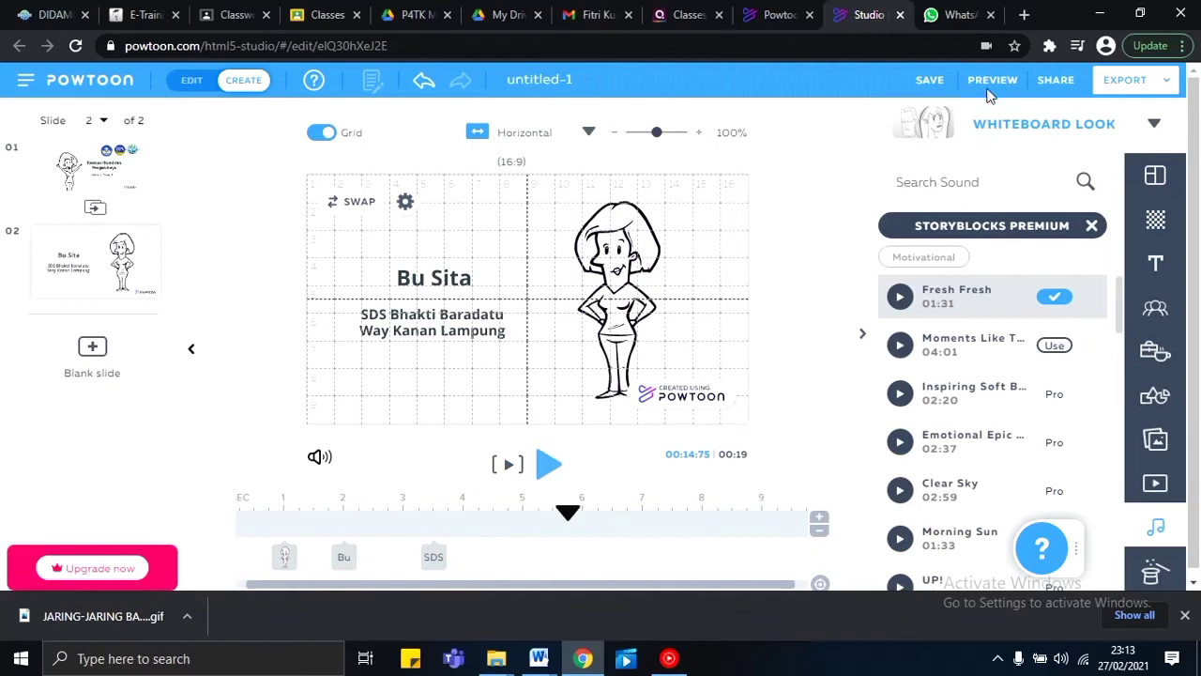
pyautogui.click(992, 82)
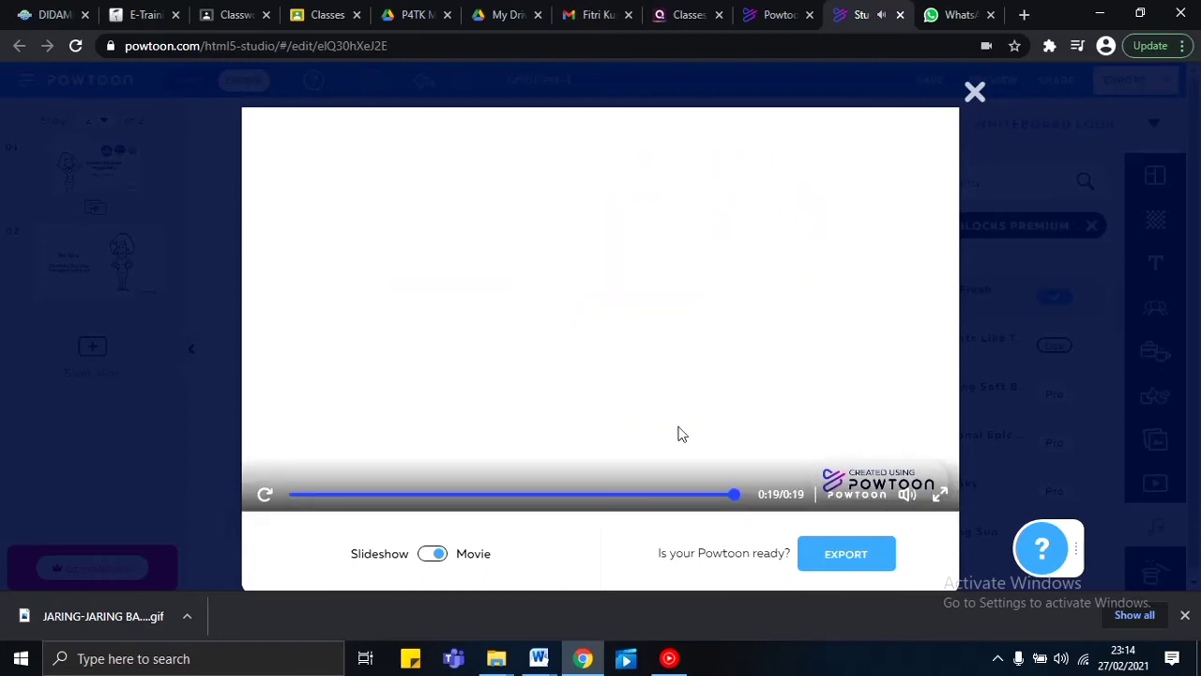
pyautogui.click(976, 91)
pyautogui.click(995, 81)
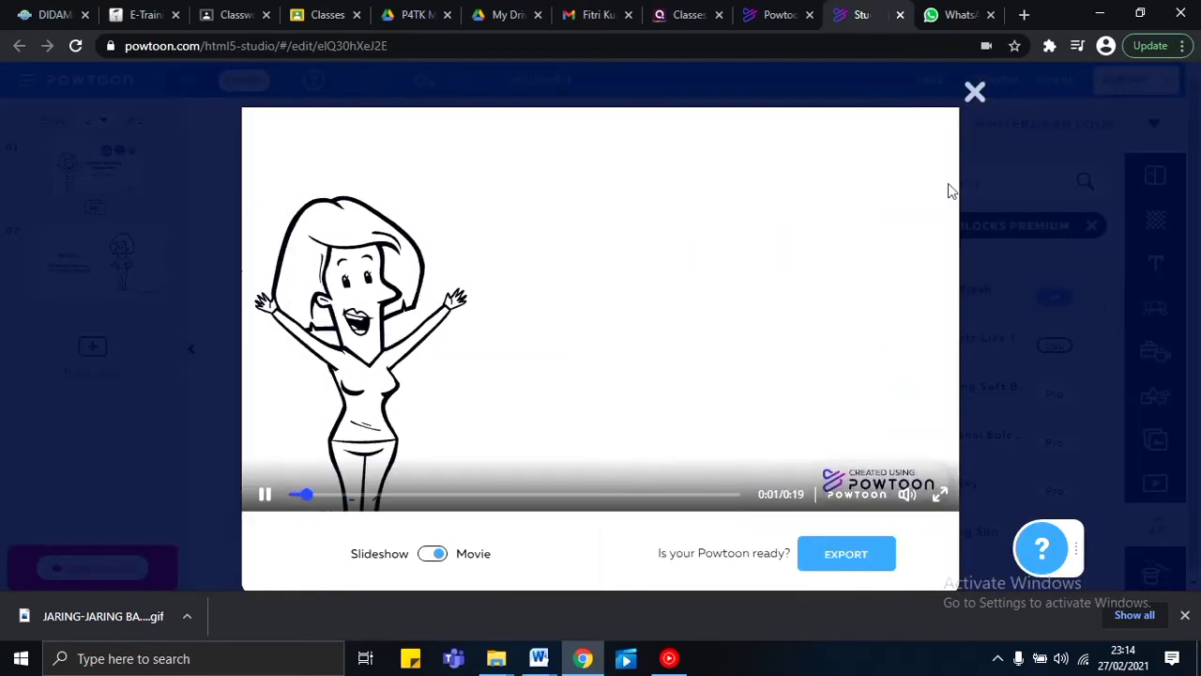
pyautogui.click(976, 94)
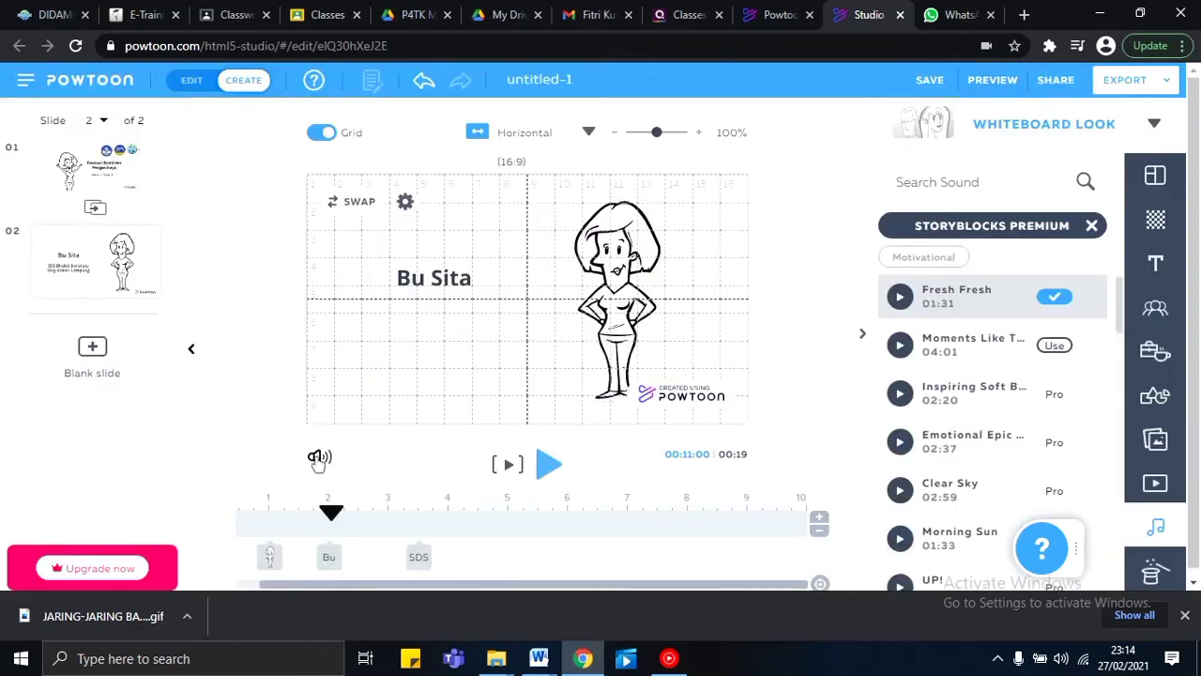
# Check the Intro voiceover's length, extend slide 2 to 12 seconds, and preview the Powtoon again.
pyautogui.click(319, 457)
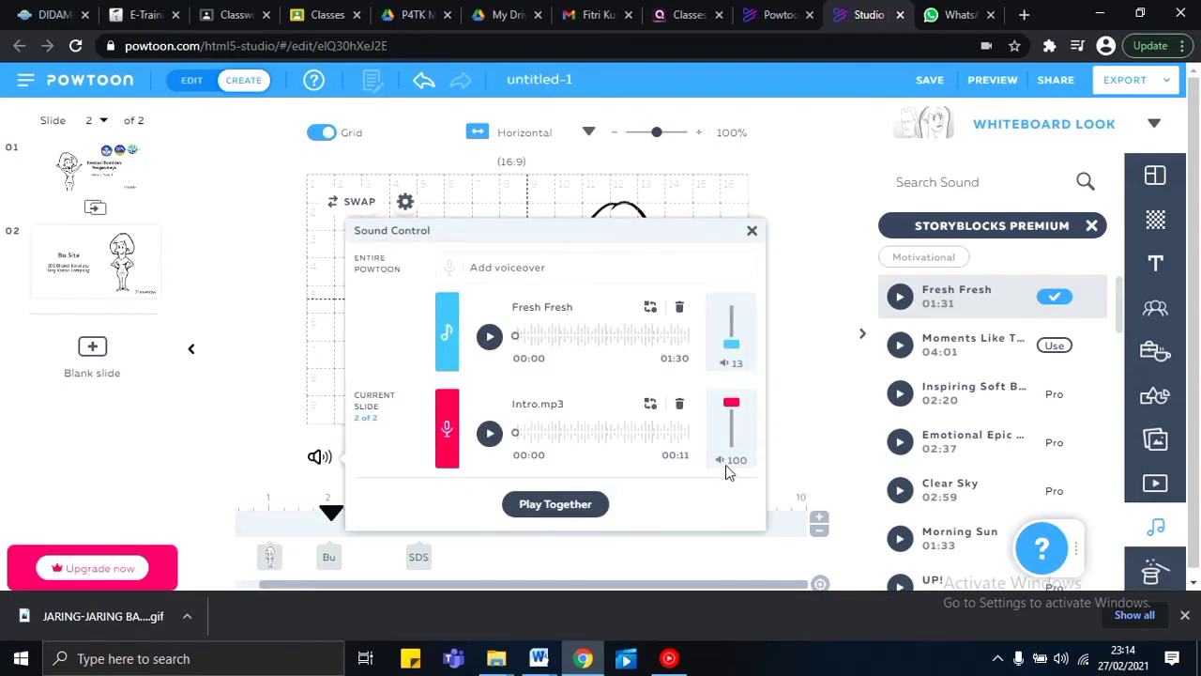
pyautogui.click(751, 231)
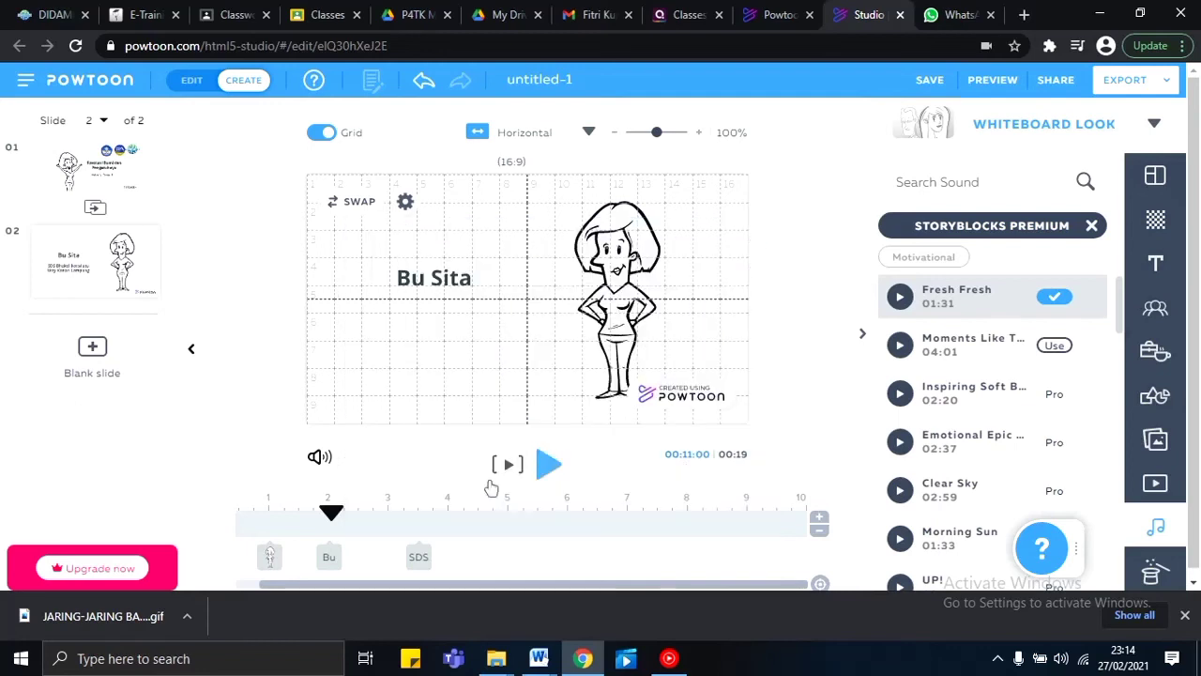
pyautogui.click(821, 521)
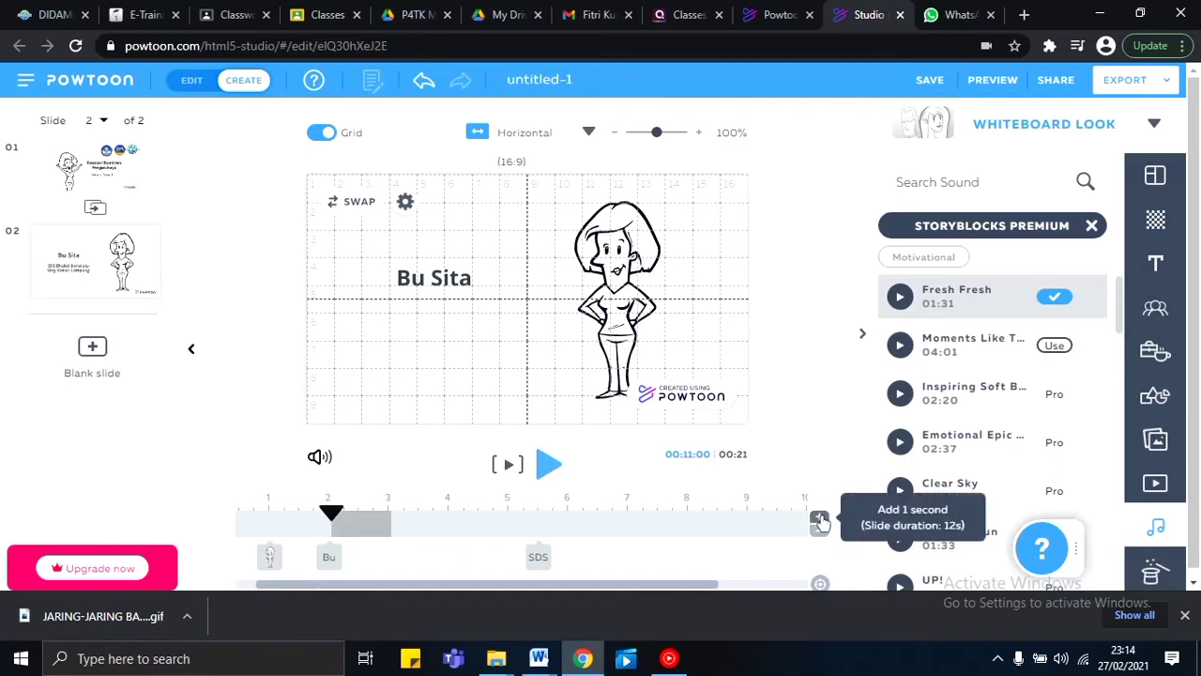
pyautogui.click(820, 521)
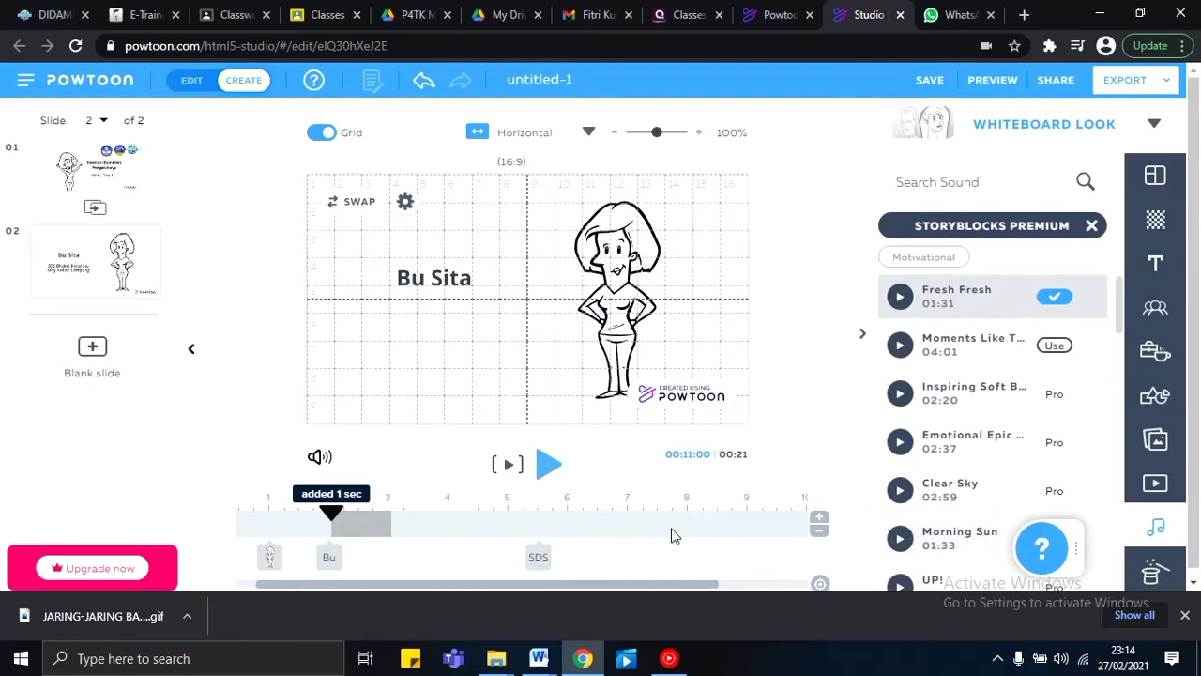
pyautogui.moveTo(653, 589); pyautogui.dragTo(750, 576)
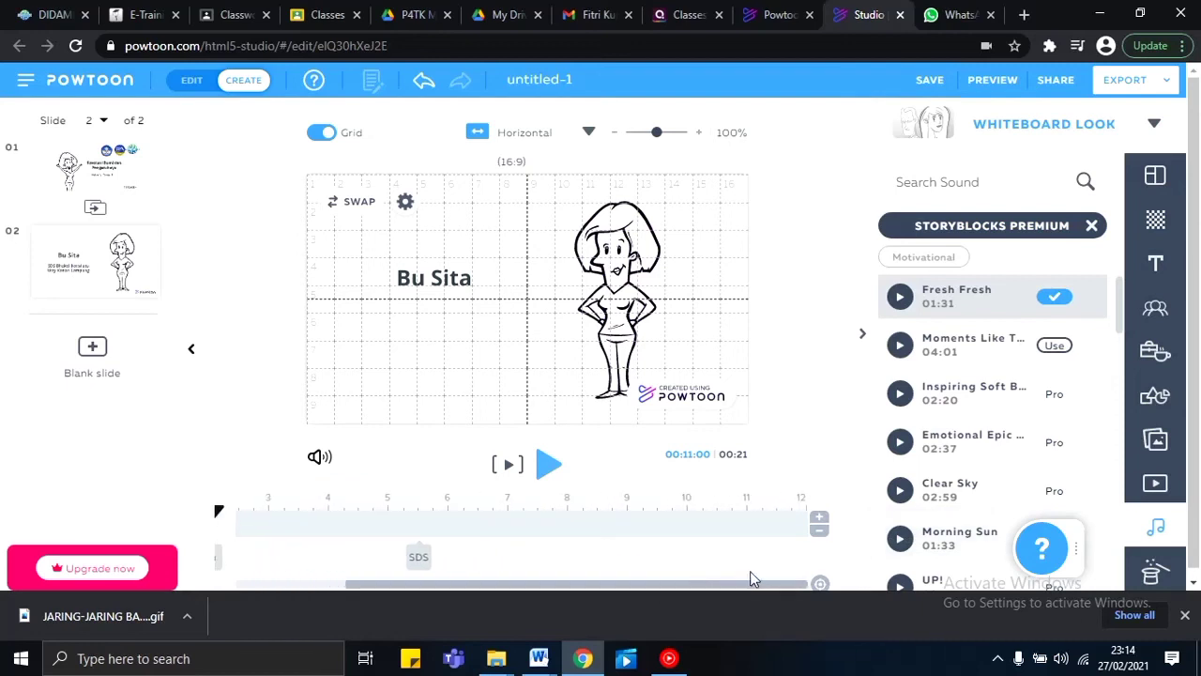
pyautogui.click(982, 89)
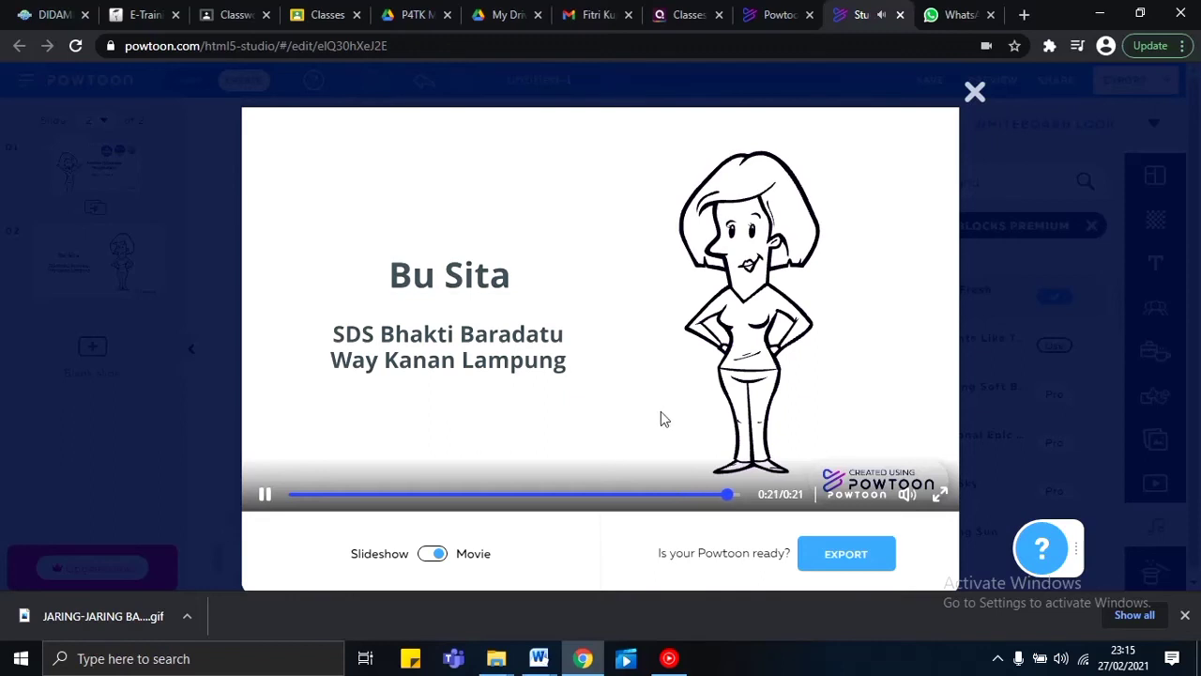
# Start exporting the Powtoon to YouTube and authorize Powtoon to access the teacher's Google account.
pyautogui.click(840, 555)
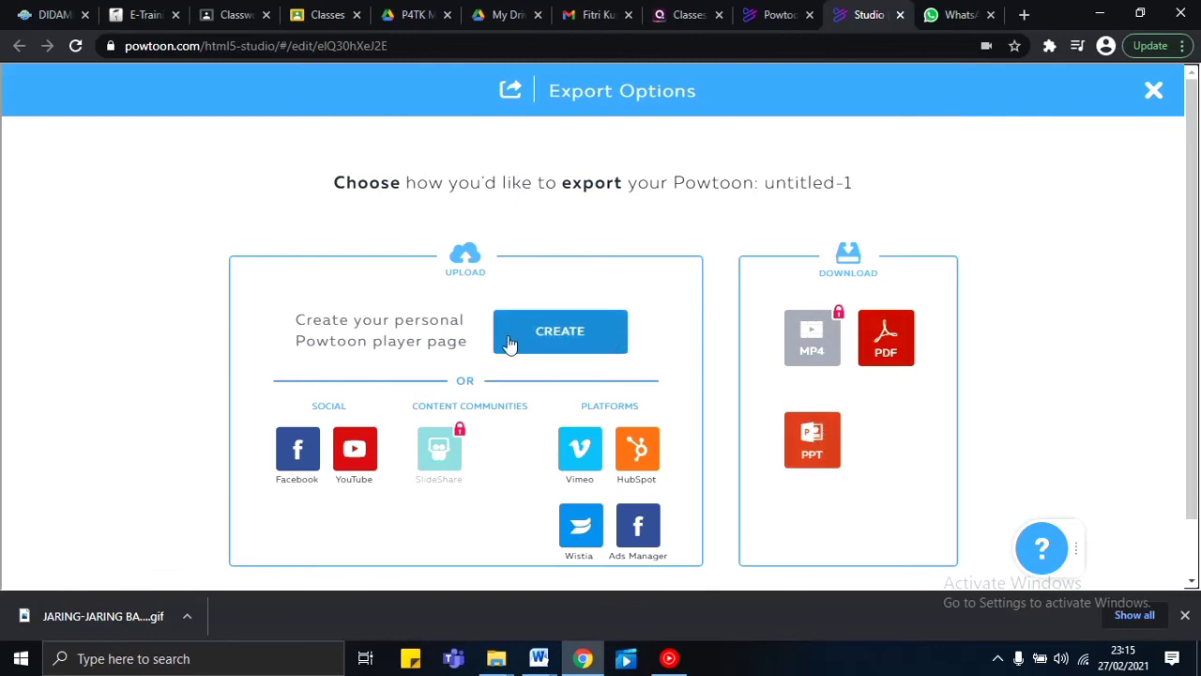
pyautogui.click(356, 455)
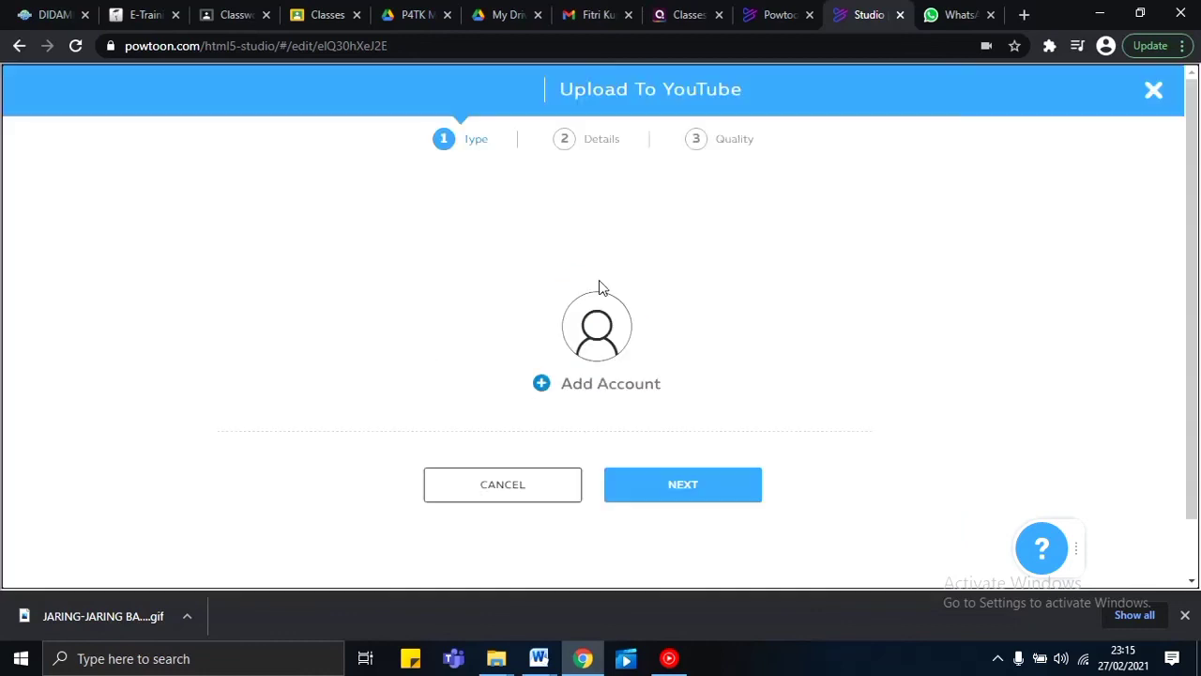
pyautogui.click(561, 387)
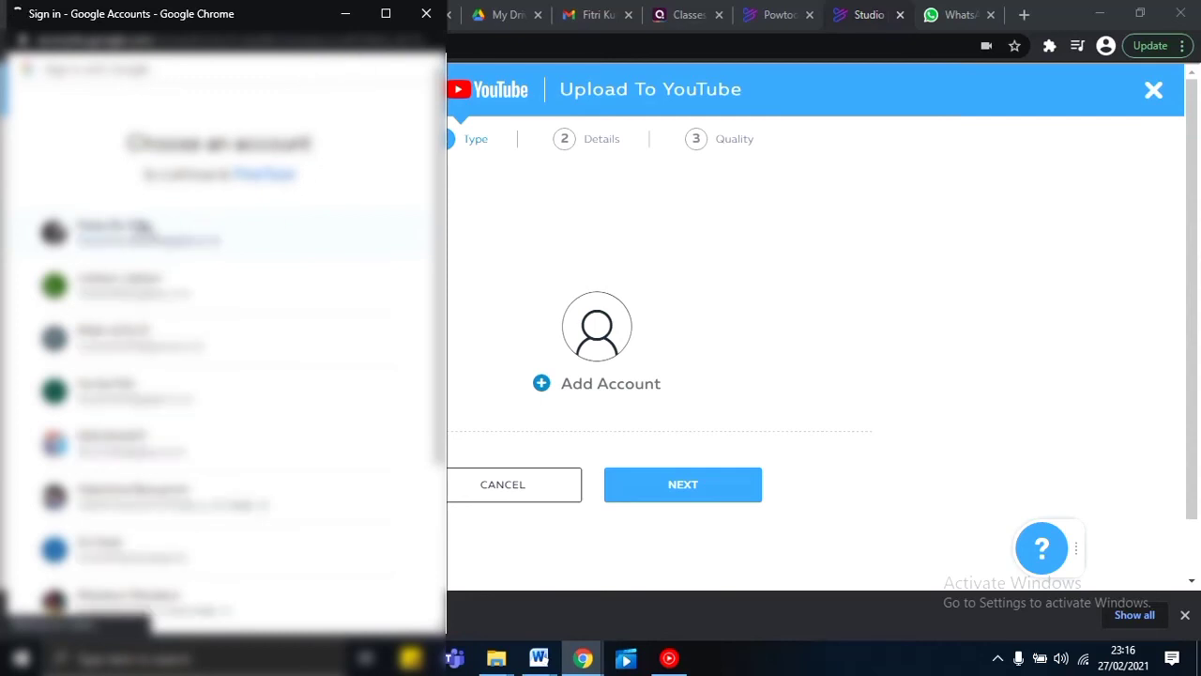
pyautogui.click(140, 231)
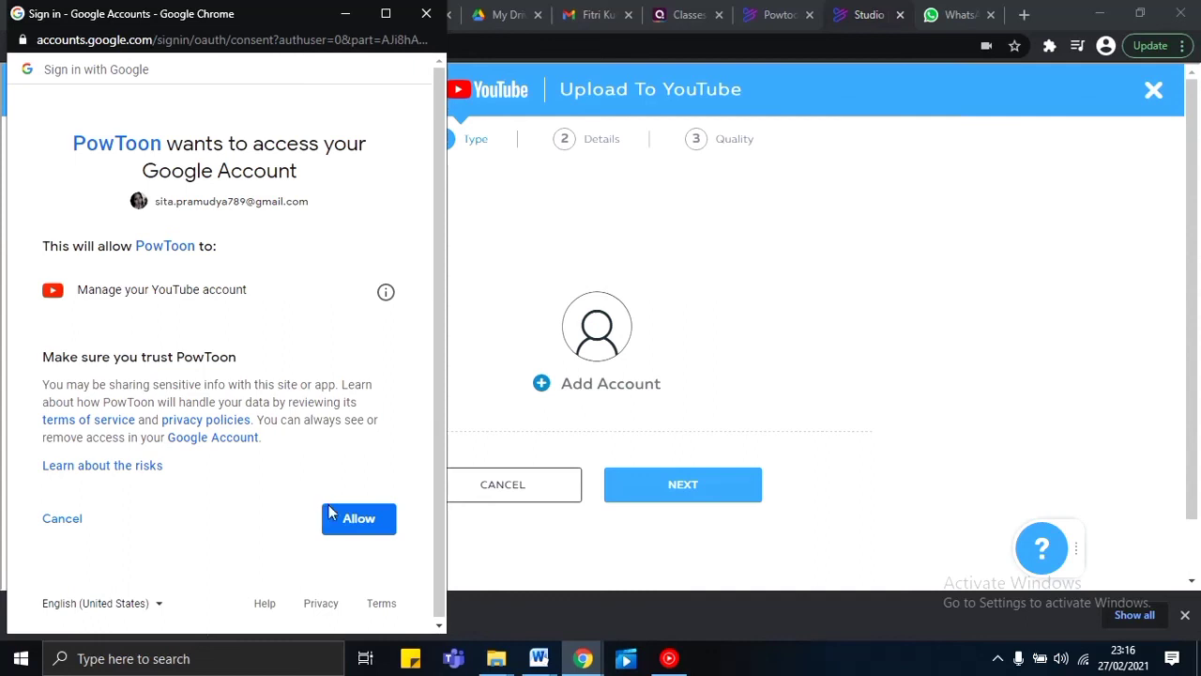
pyautogui.click(347, 530)
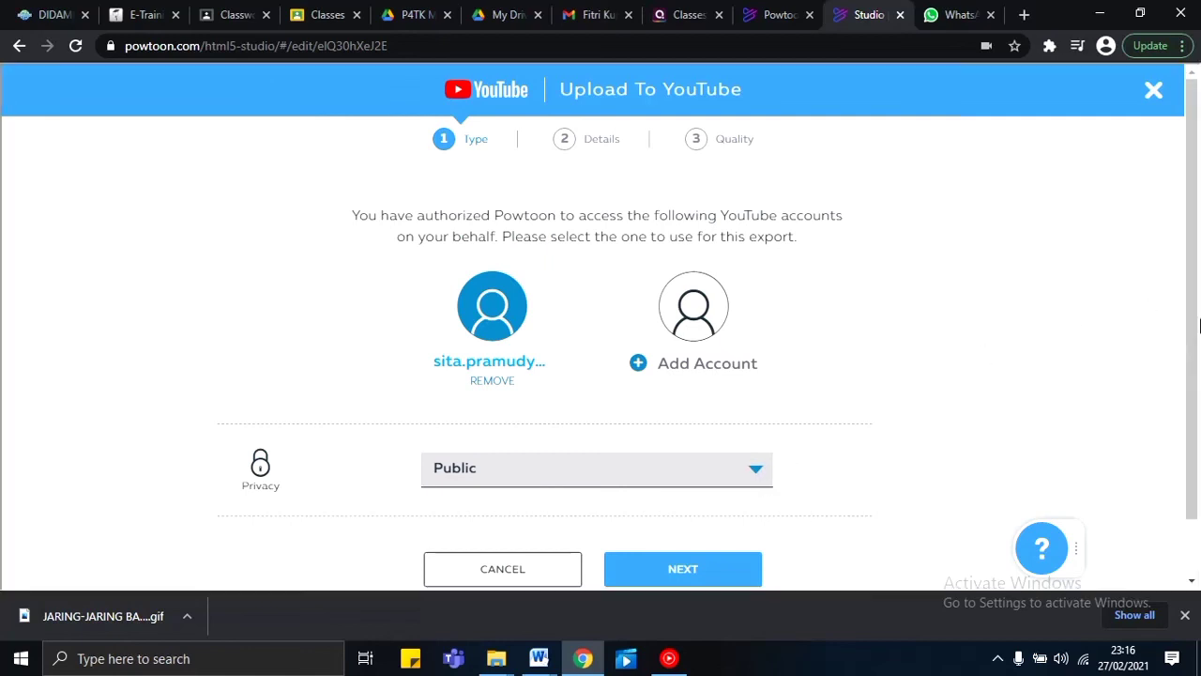
# Choose Public as the YouTube upload's privacy and continue to the upload details.
pyautogui.moveTo(1194, 375); pyautogui.dragTo(1193, 430)
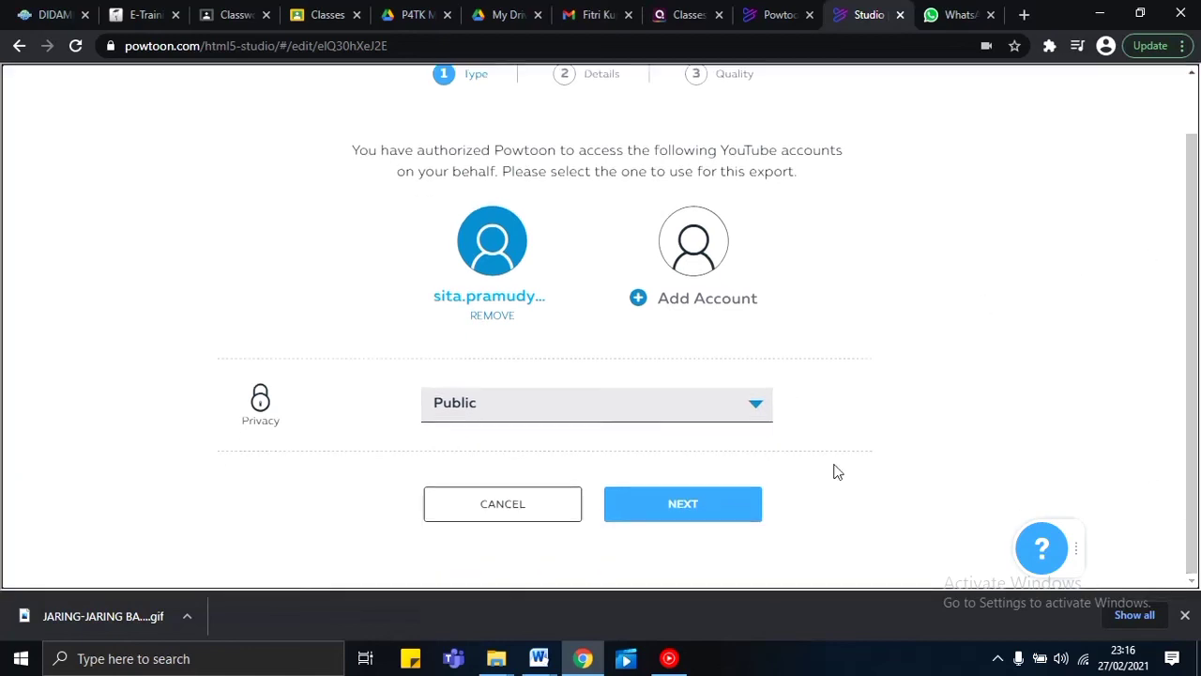
pyautogui.click(756, 410)
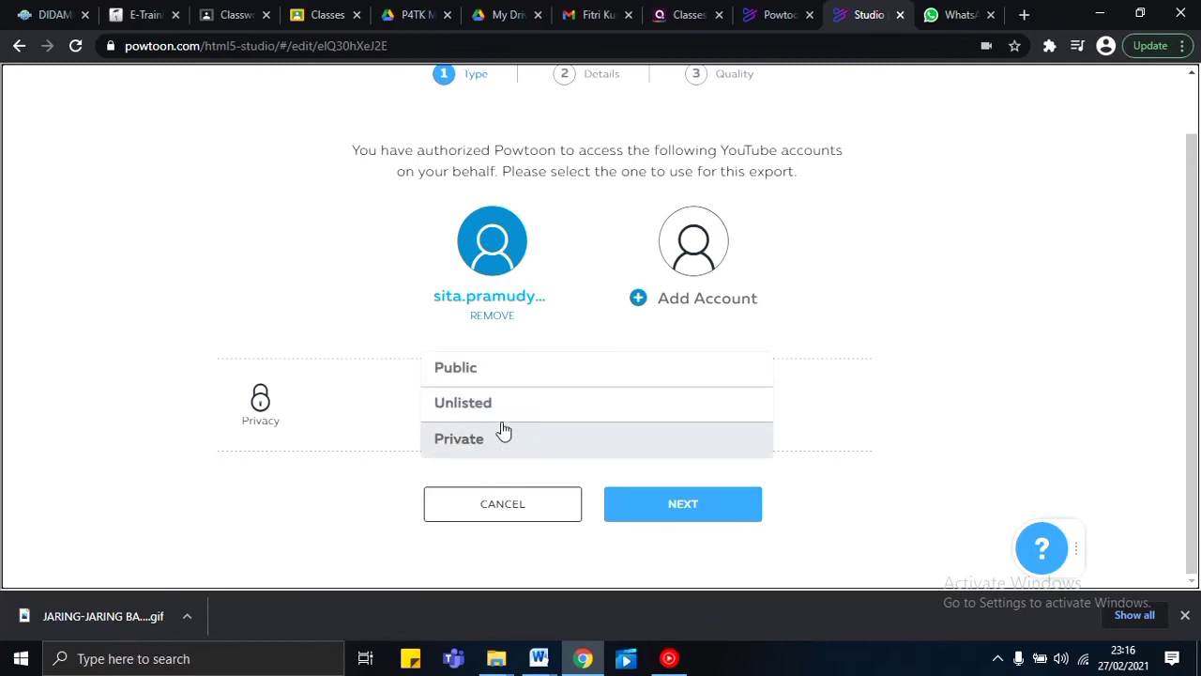
pyautogui.click(536, 369)
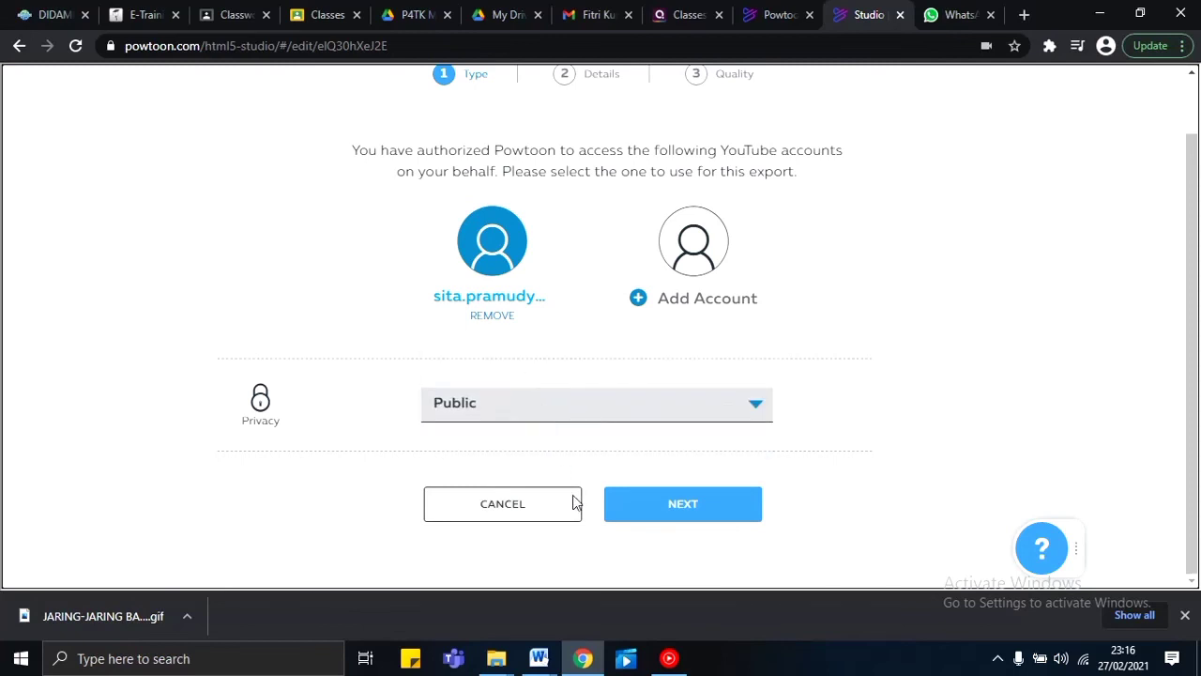
pyautogui.click(712, 515)
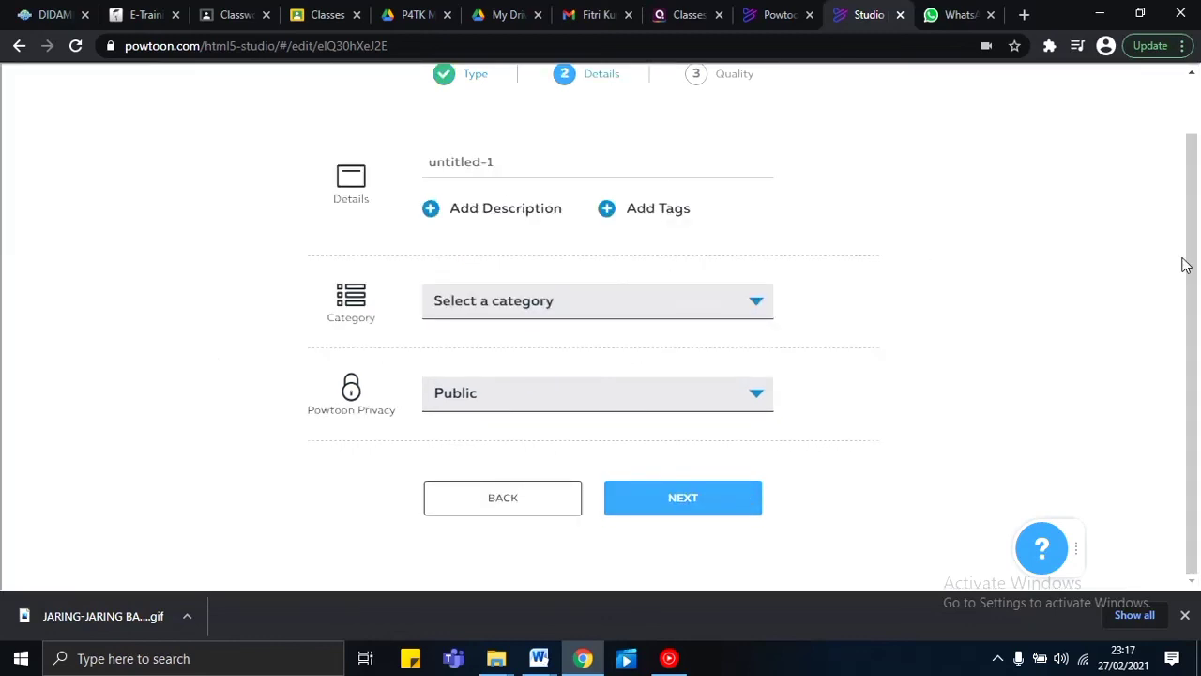
pyautogui.moveTo(1193, 268); pyautogui.dragTo(1198, 200)
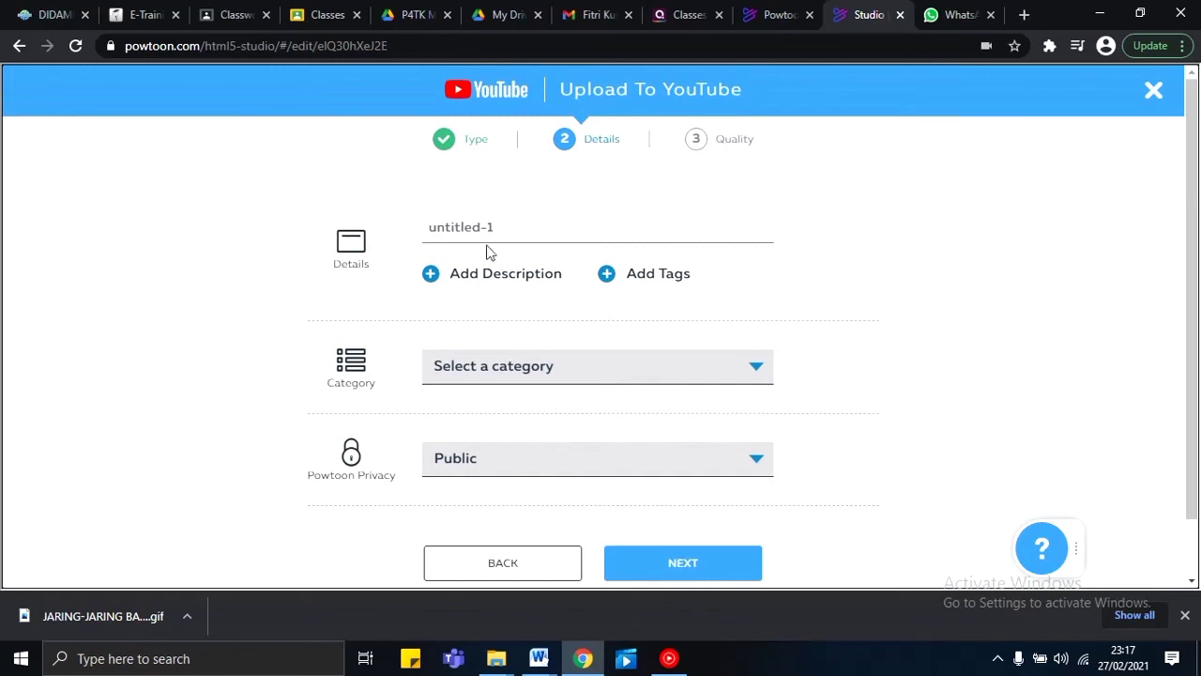
# Title the YouTube upload "Revolusi Bumi dan Pengaruhnya" and set its category to Education.
pyautogui.moveTo(506, 224); pyautogui.dragTo(416, 238)
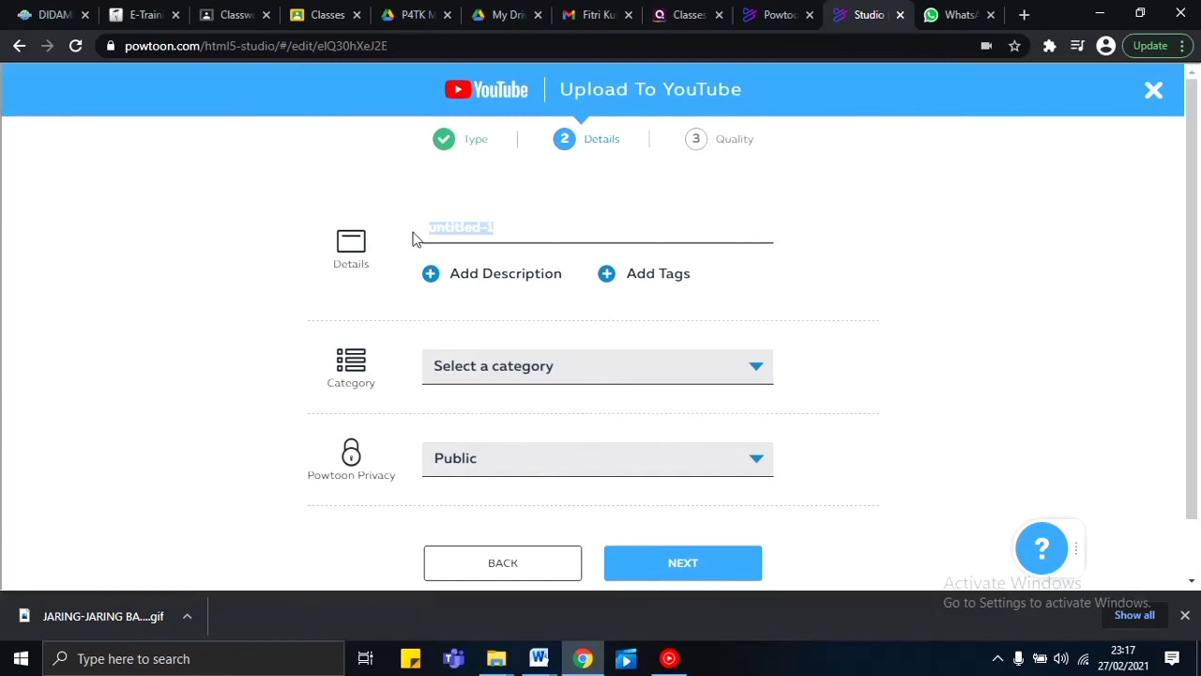
pyautogui.write('Revolusi Bumi dan Pengaruhnya')
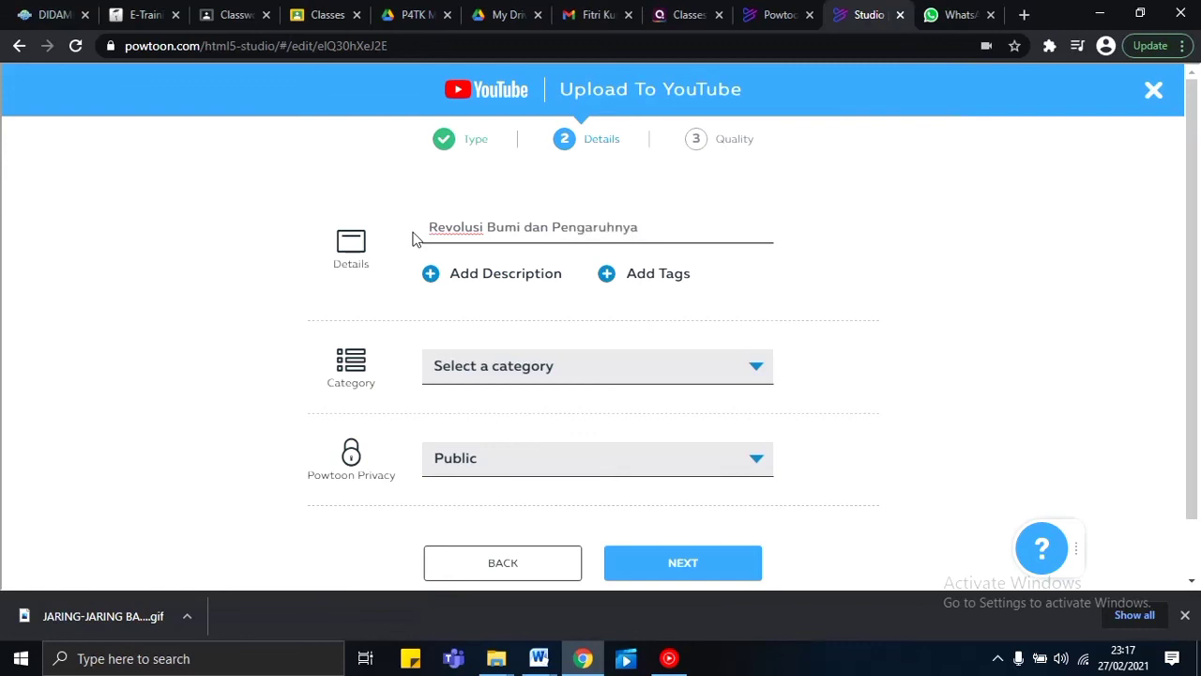
pyautogui.click(512, 370)
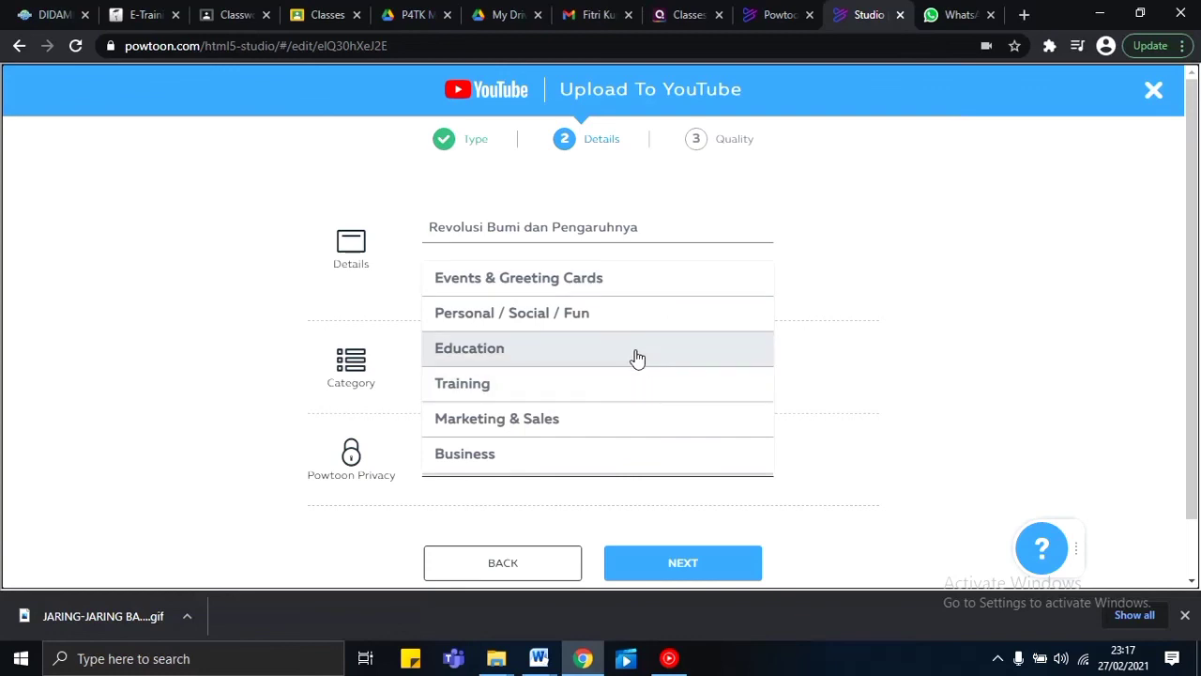
pyautogui.click(637, 358)
# Choose Public as the Powtoon privacy and upload the video to YouTube with watermarks in HD Quality 720p.
pyautogui.scroll(-1, 1194, 375)
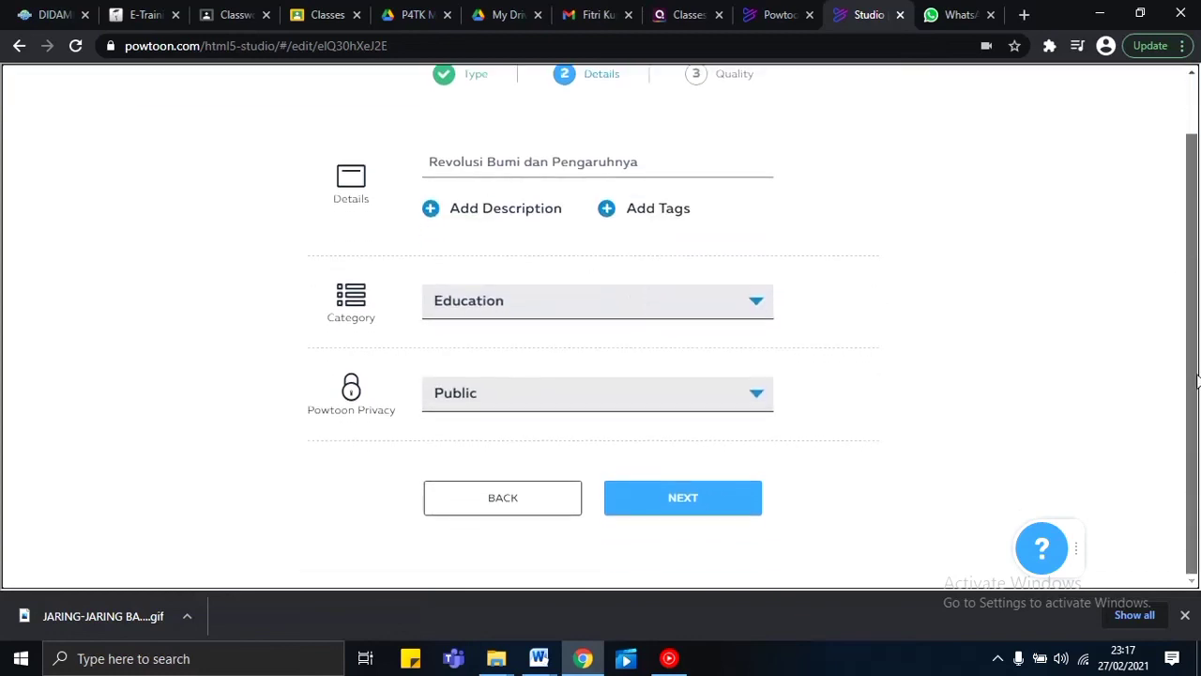
pyautogui.click(744, 401)
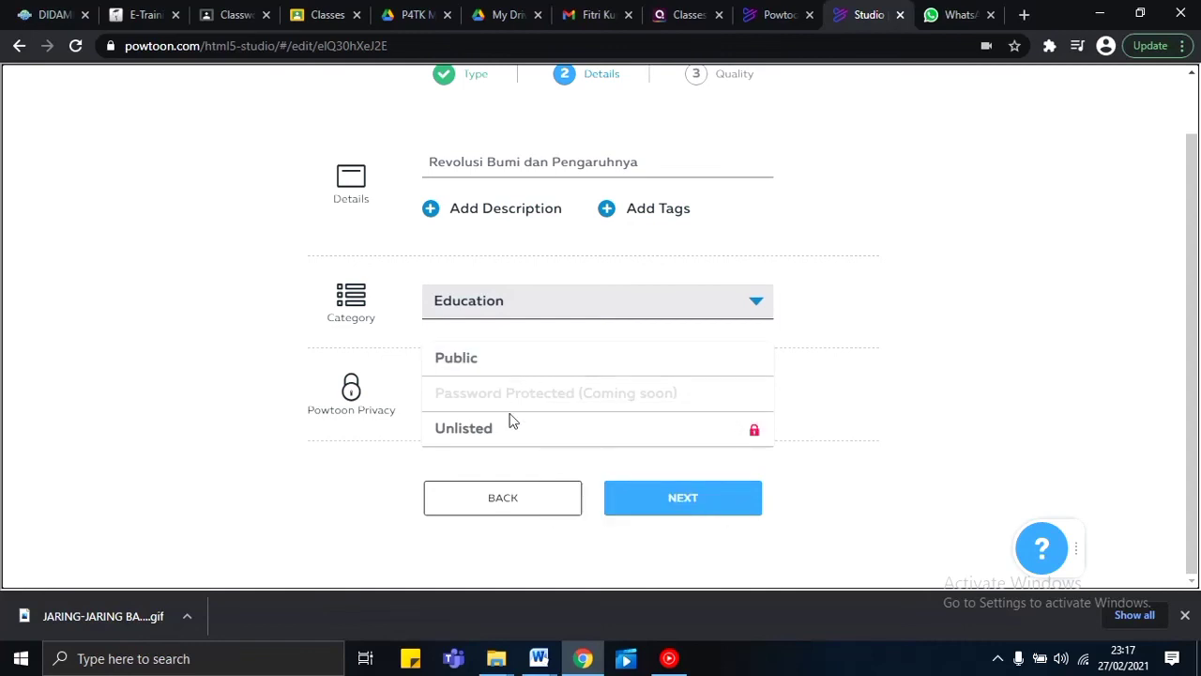
pyautogui.moveTo(497, 430)
pyautogui.click(520, 357)
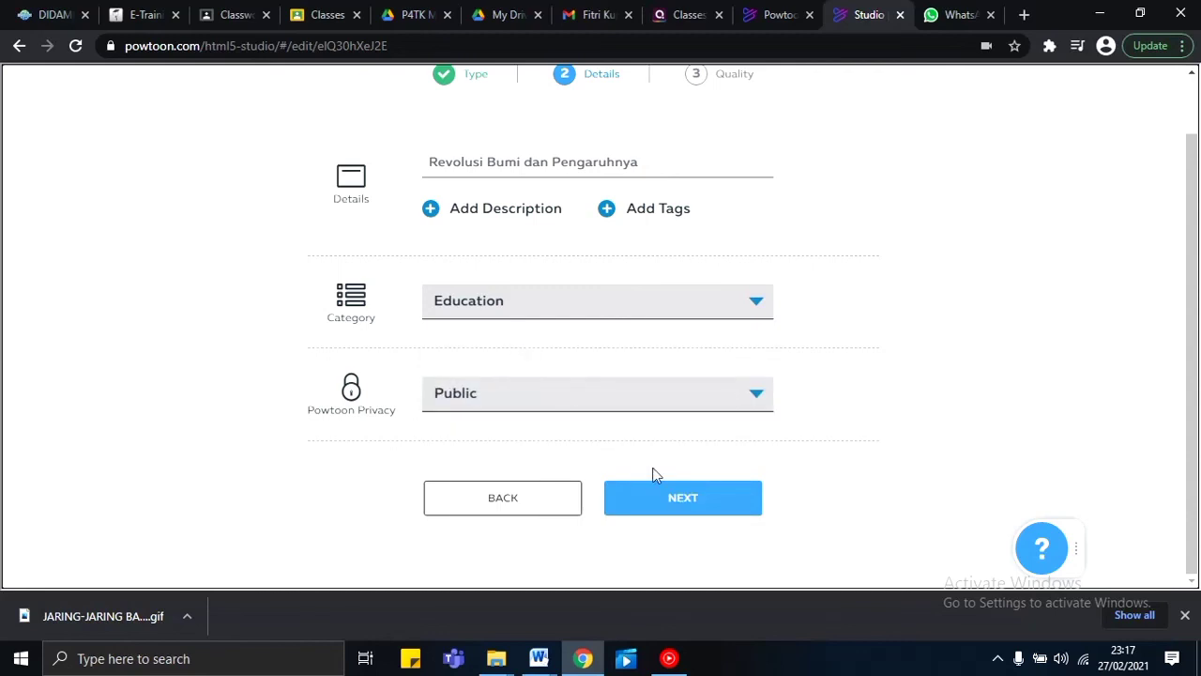
pyautogui.click(667, 499)
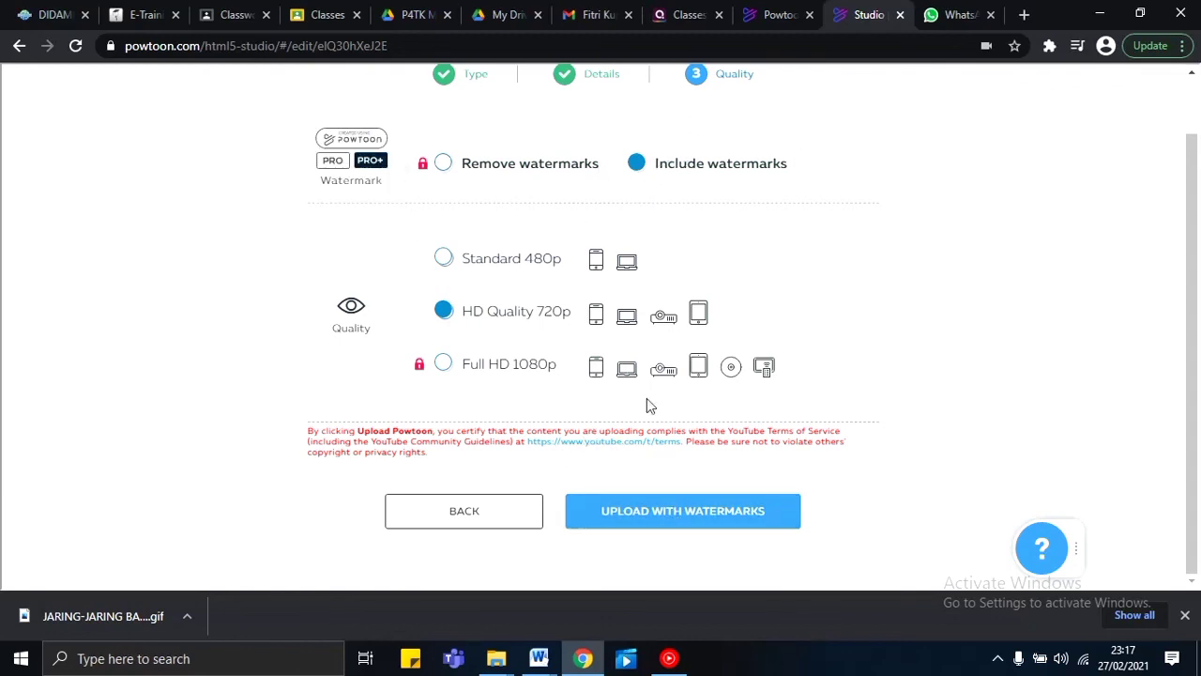
pyautogui.click(642, 524)
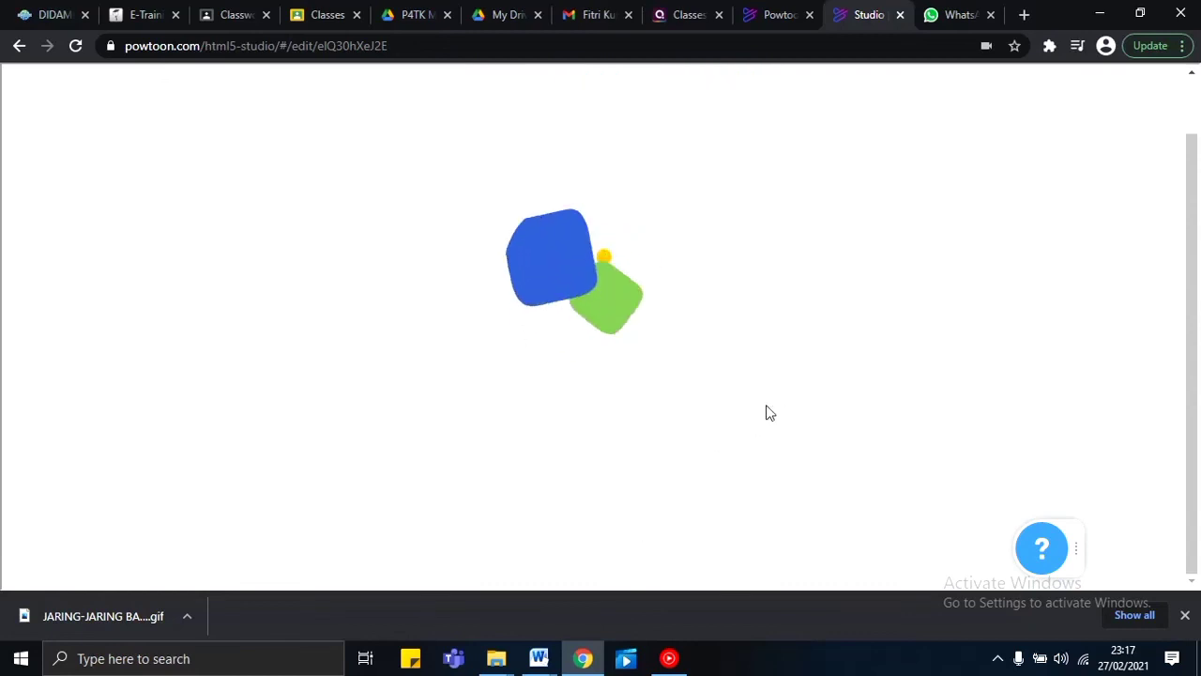